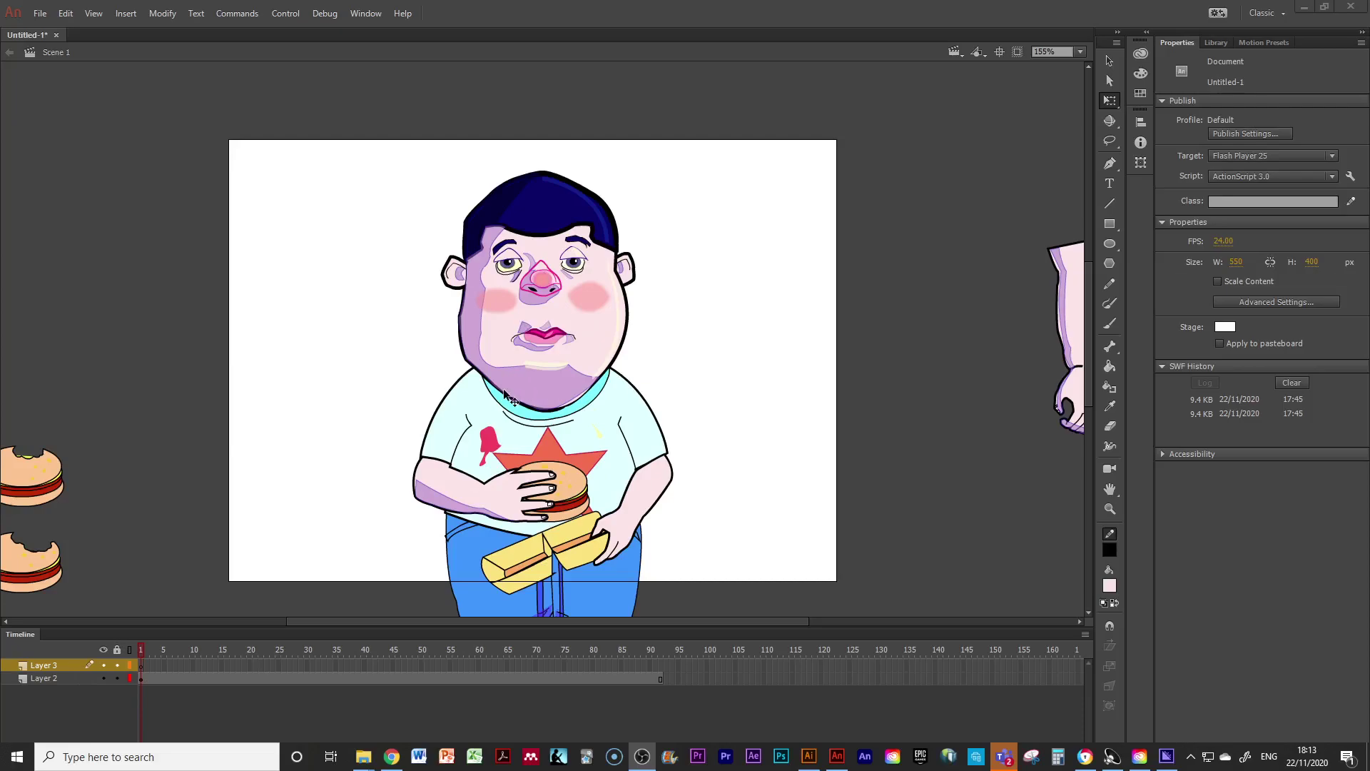
Step: Open the character movie clip, scrub through its mouth animation, and return to Scene 1
click(585, 238)
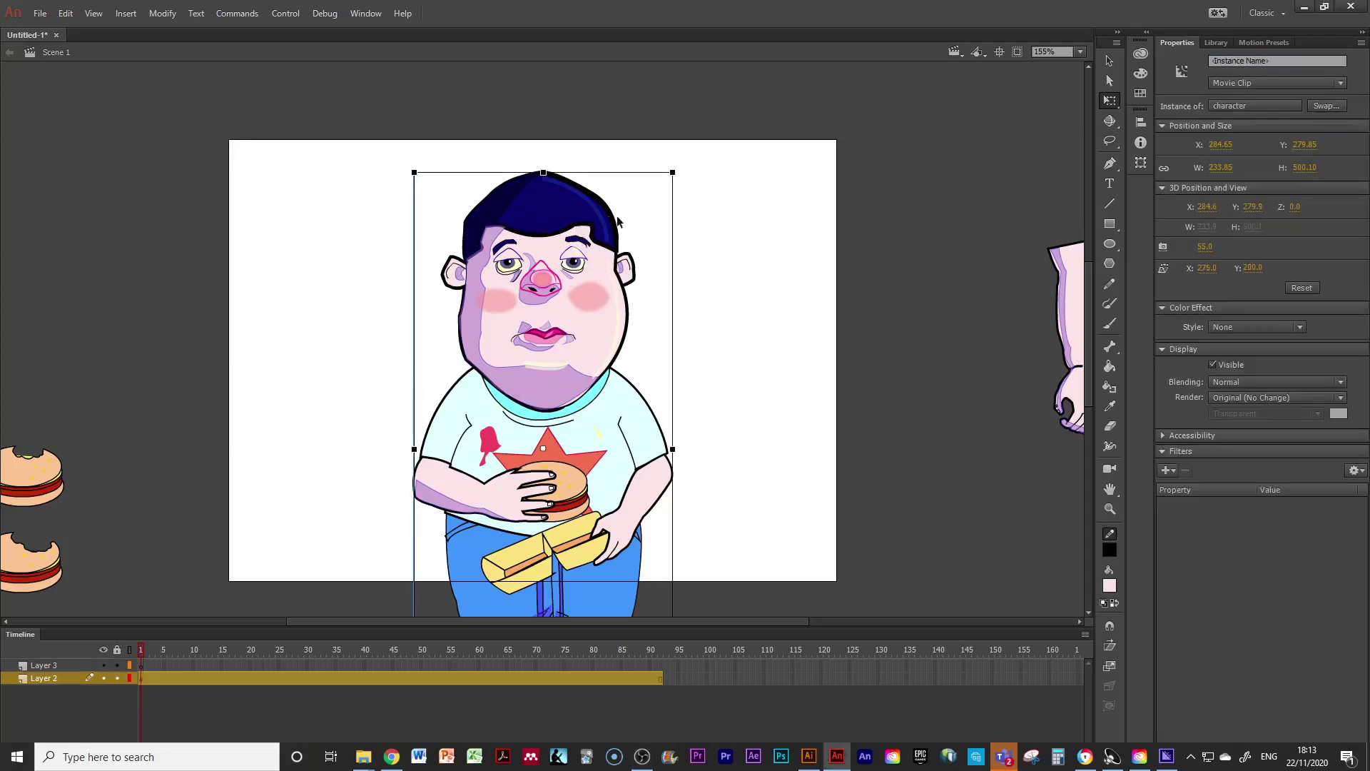
double_click(598, 232)
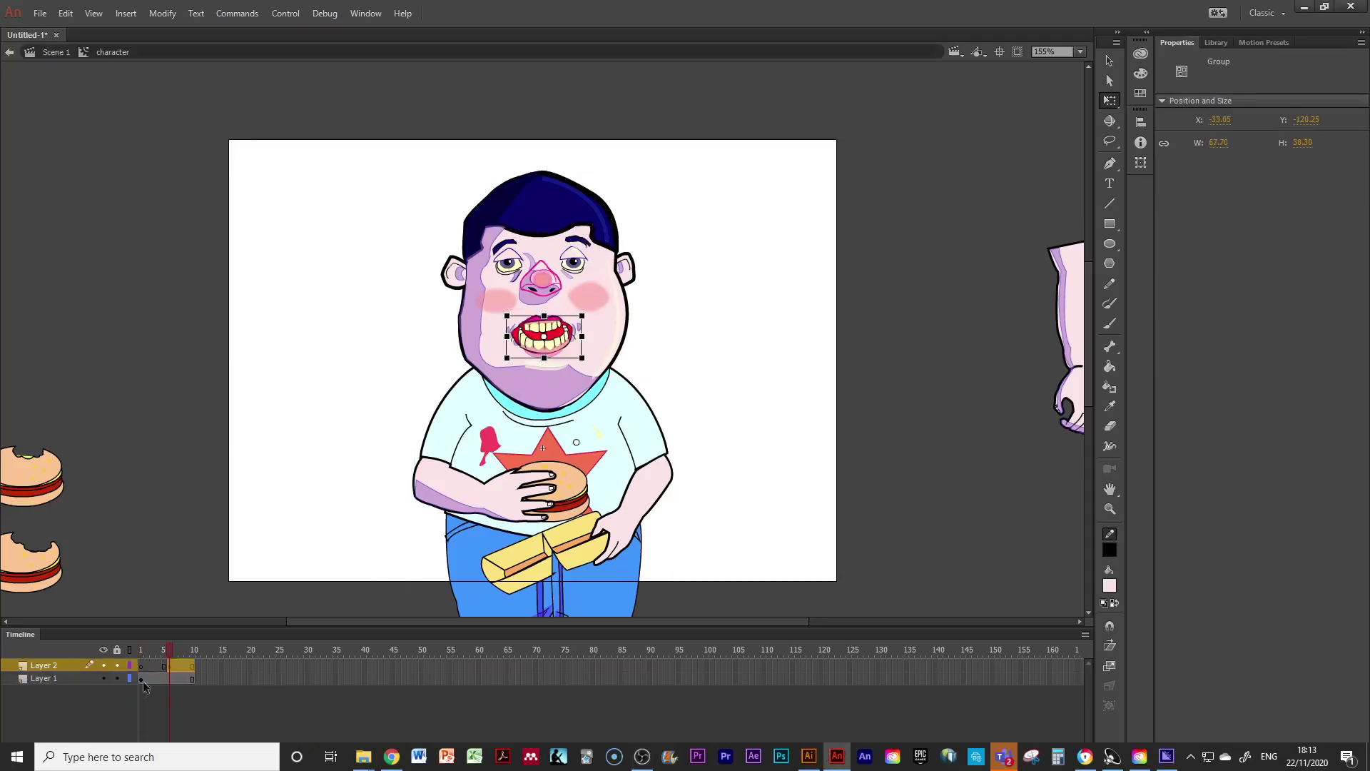
drag(122, 652, 205, 650)
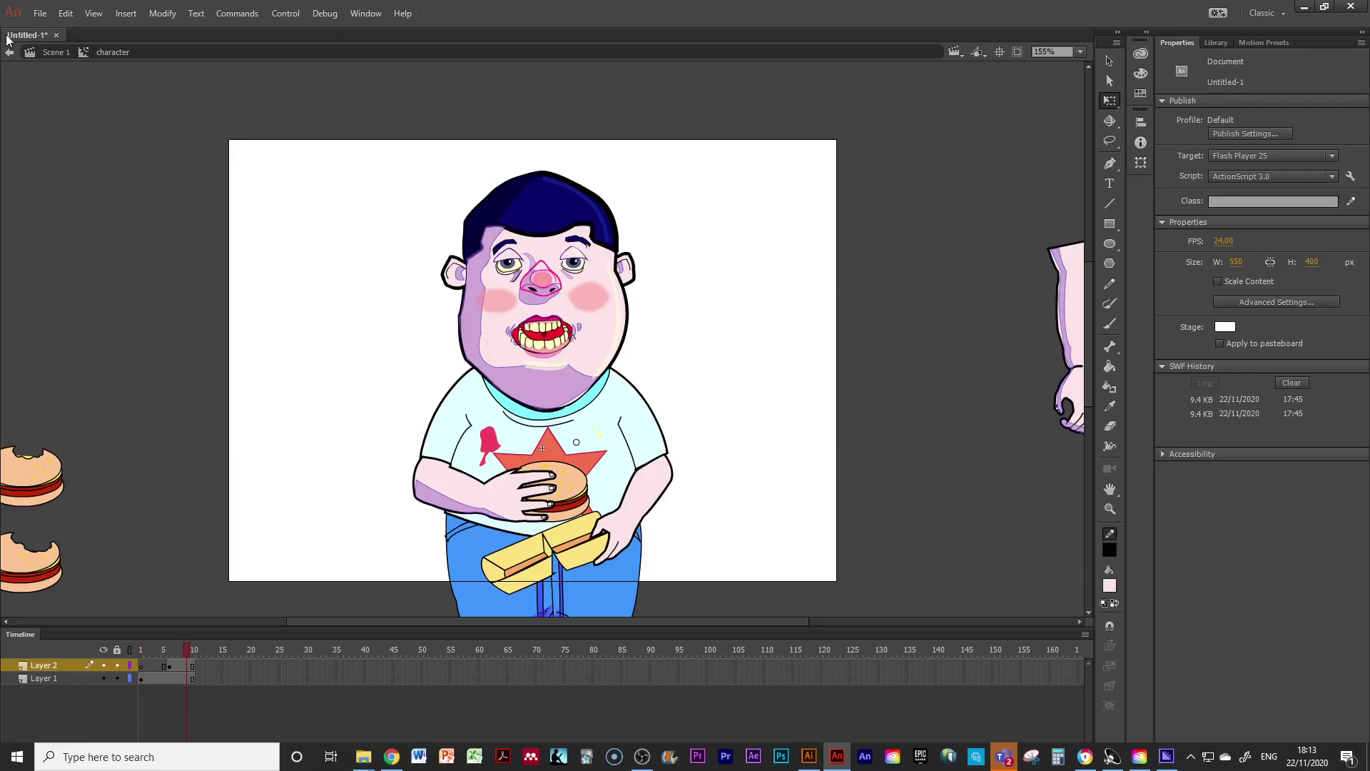
click(55, 52)
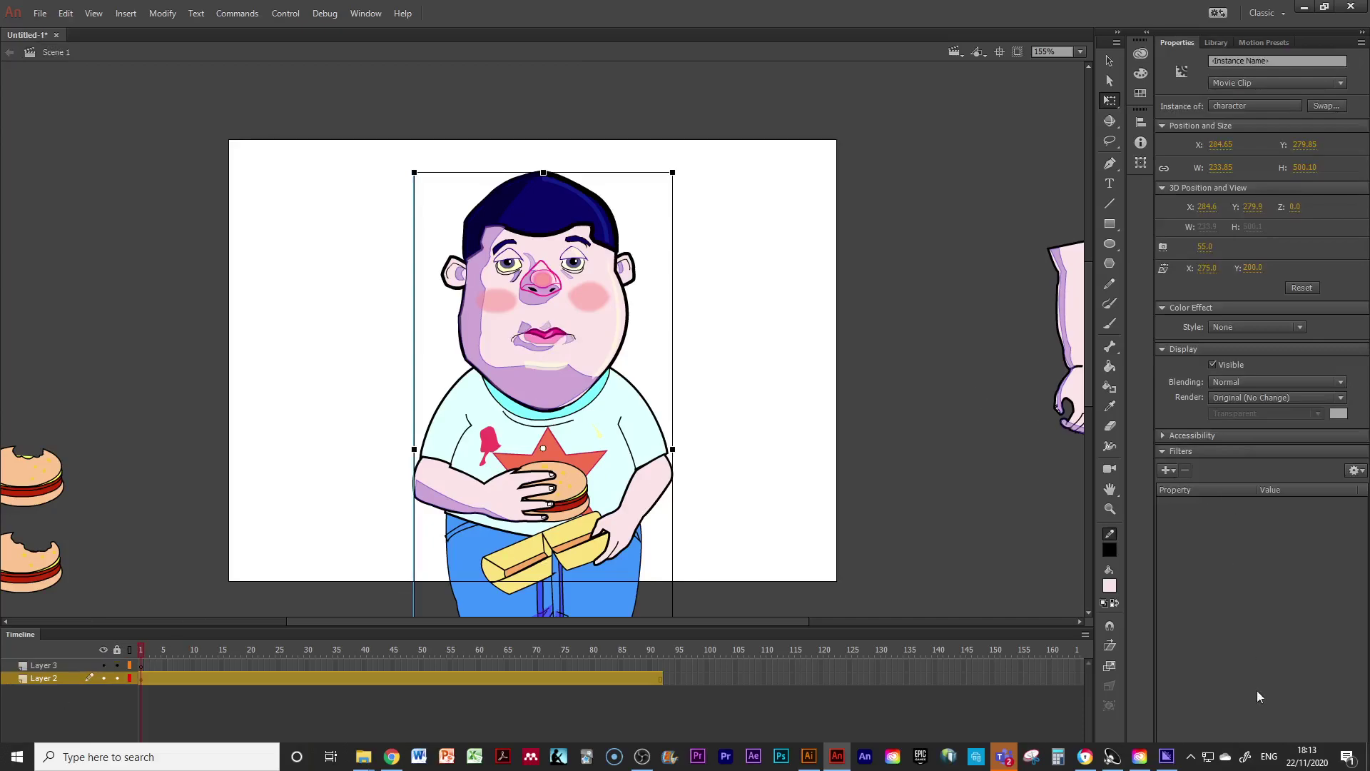
click(837, 757)
click(836, 757)
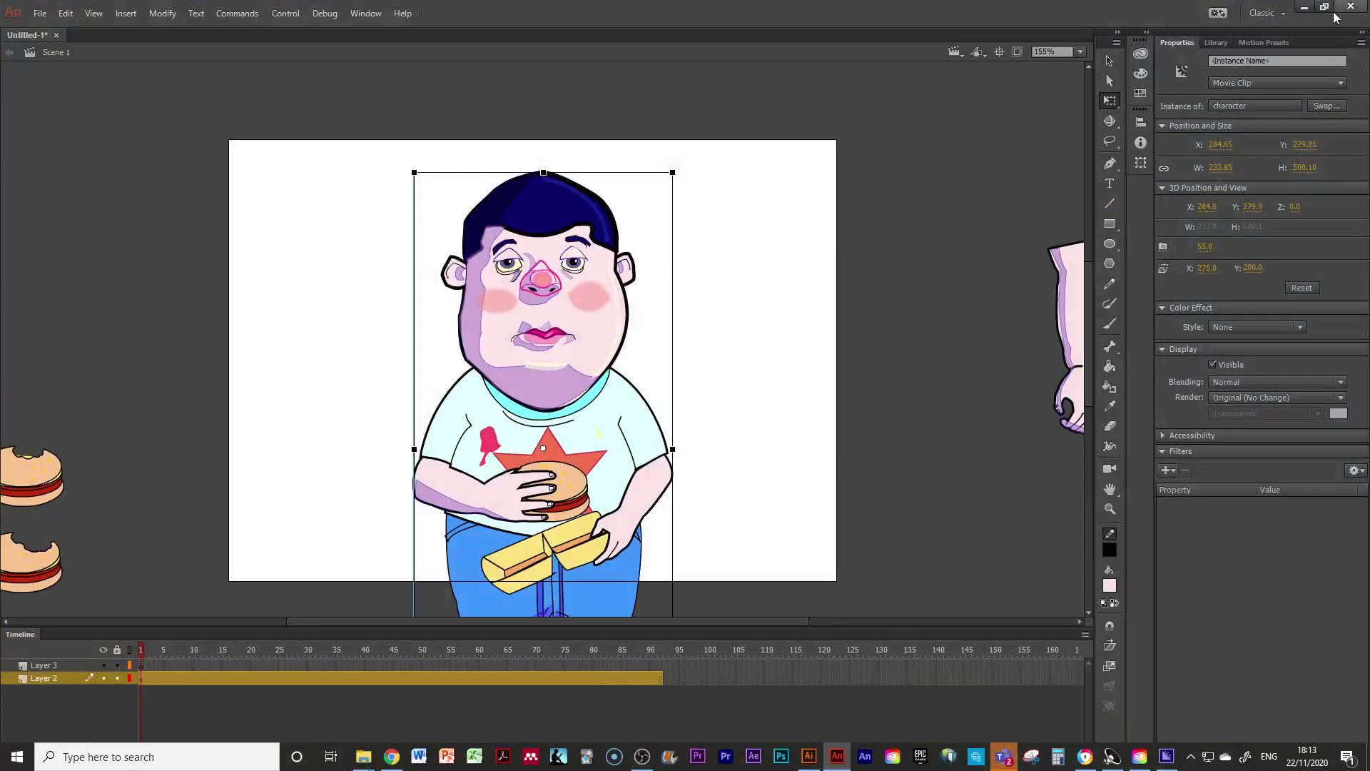
click(1211, 628)
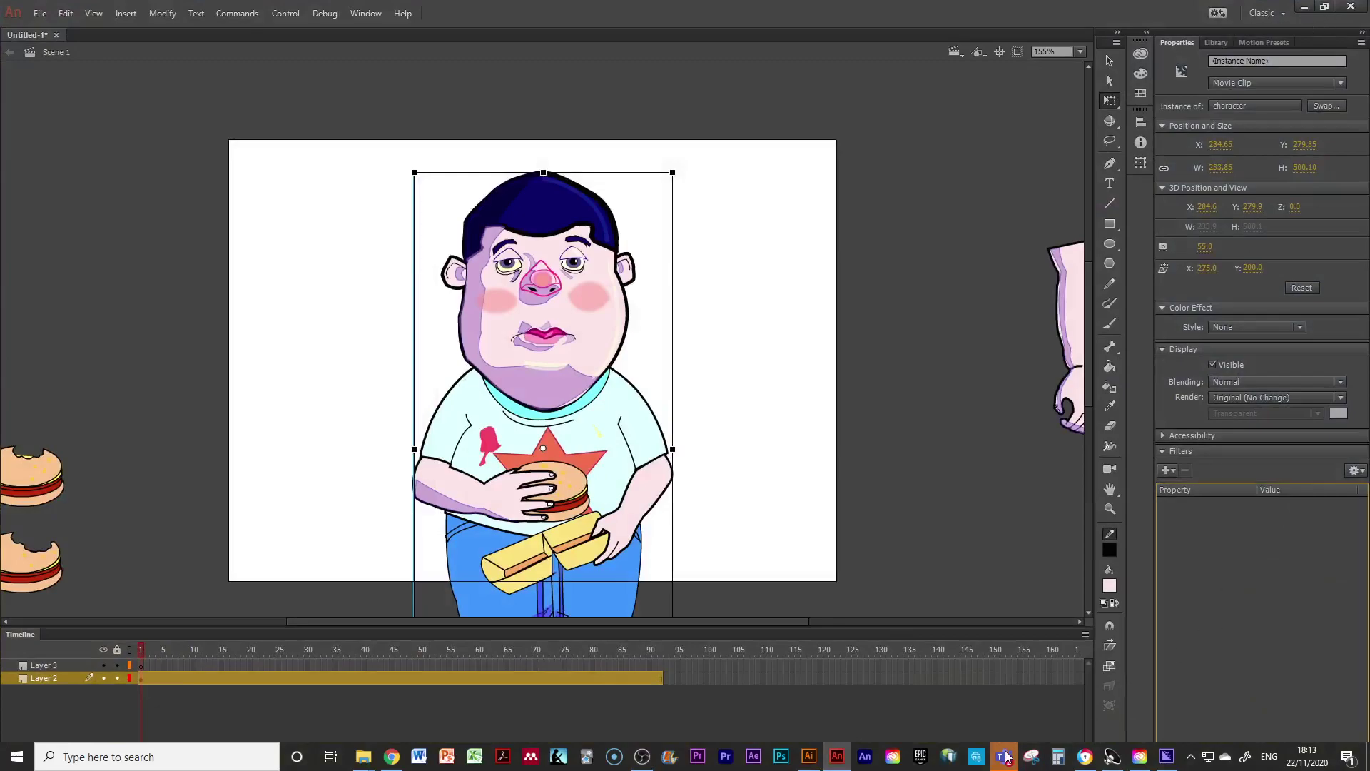
click(999, 663)
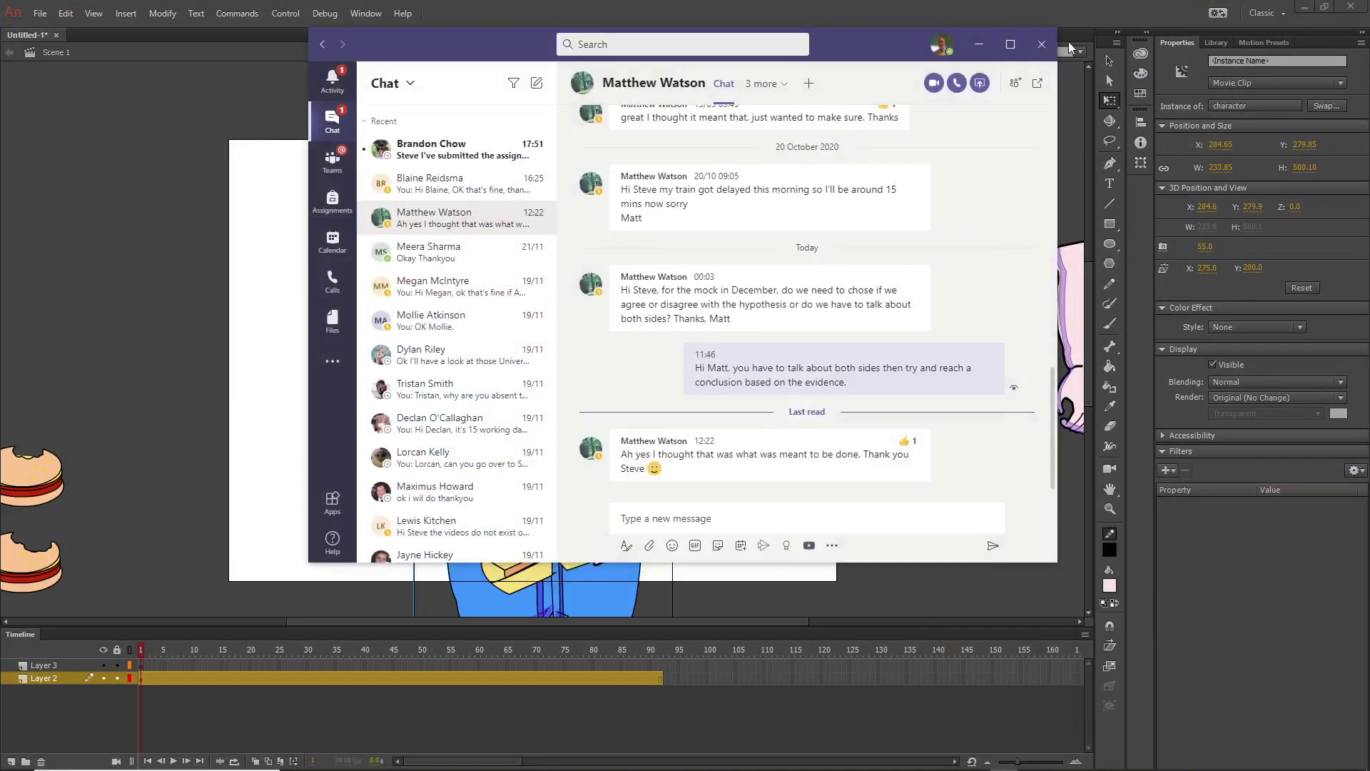
click(991, 43)
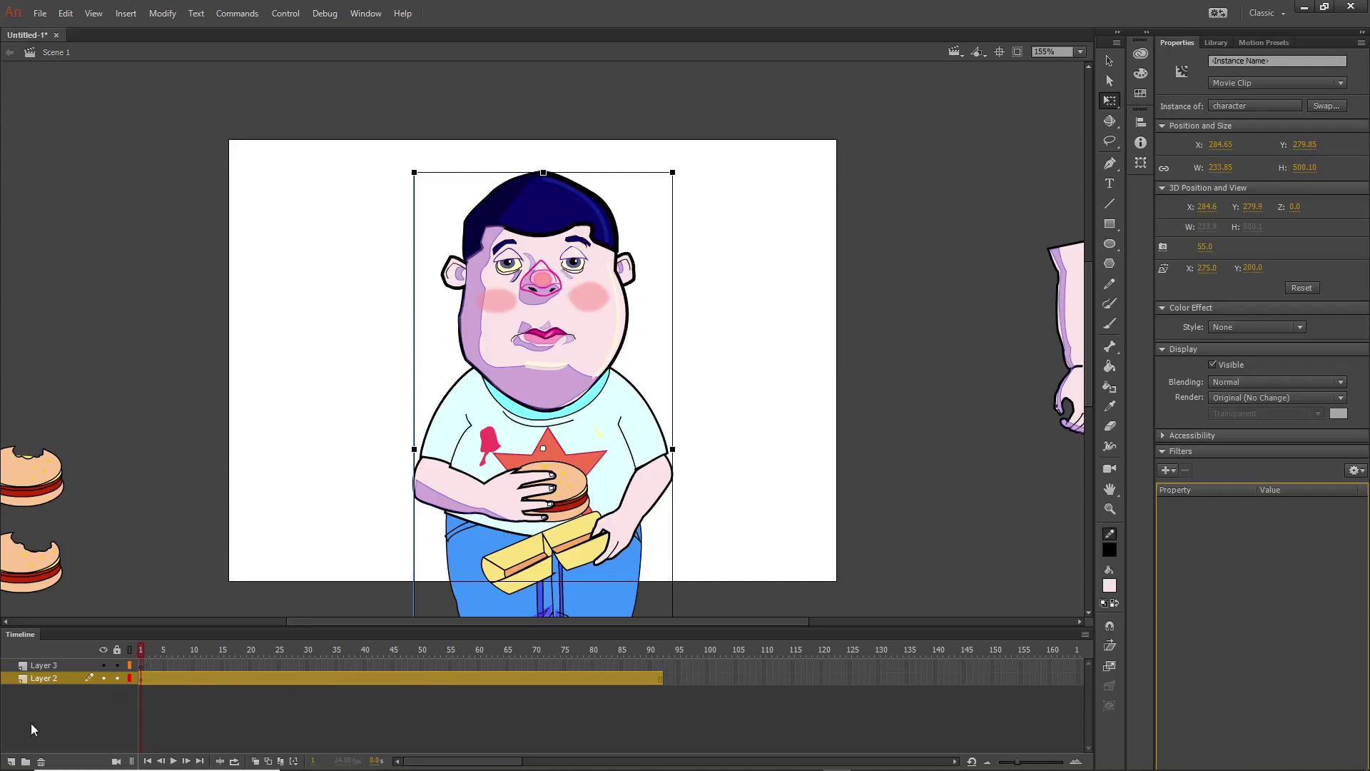
Step: Add a new layer above Layer 2 and name it Sound FX
click(11, 761)
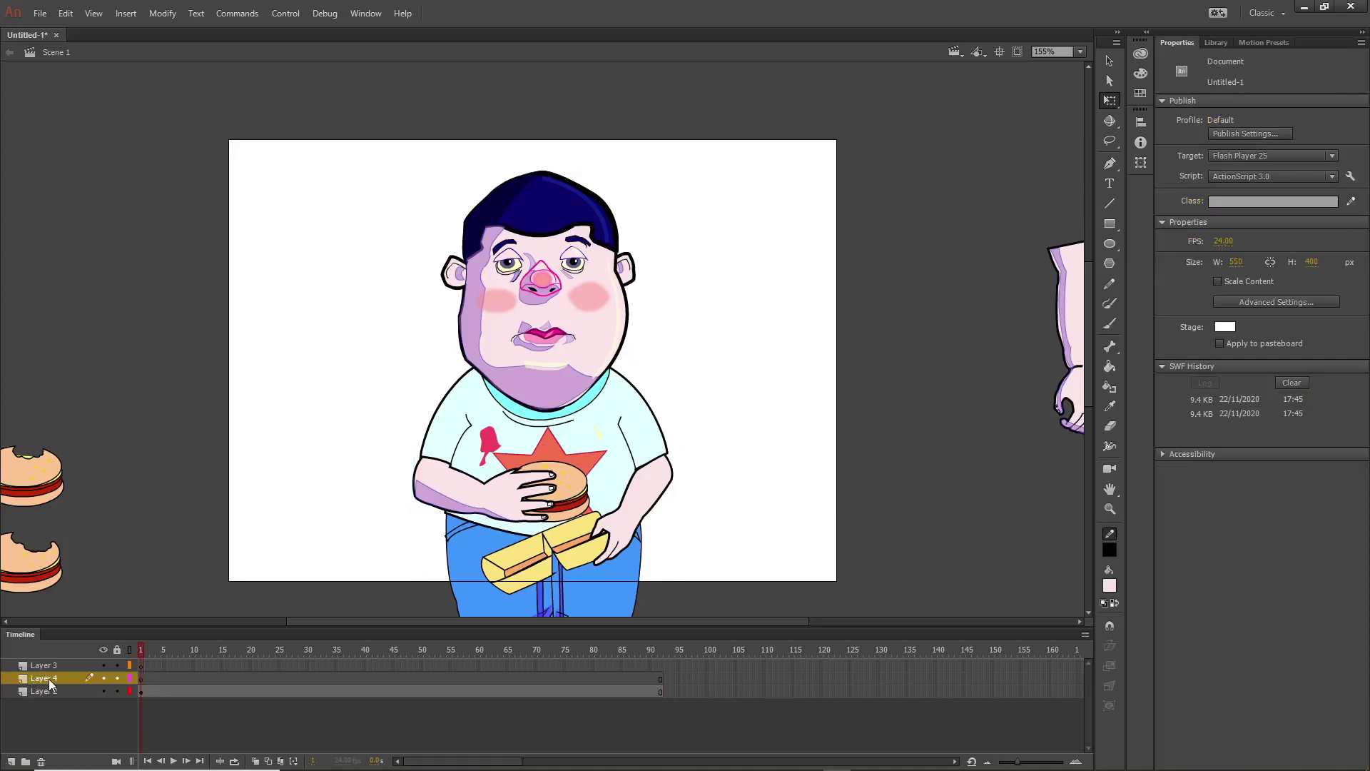
double_click(49, 678)
text(Sound F)
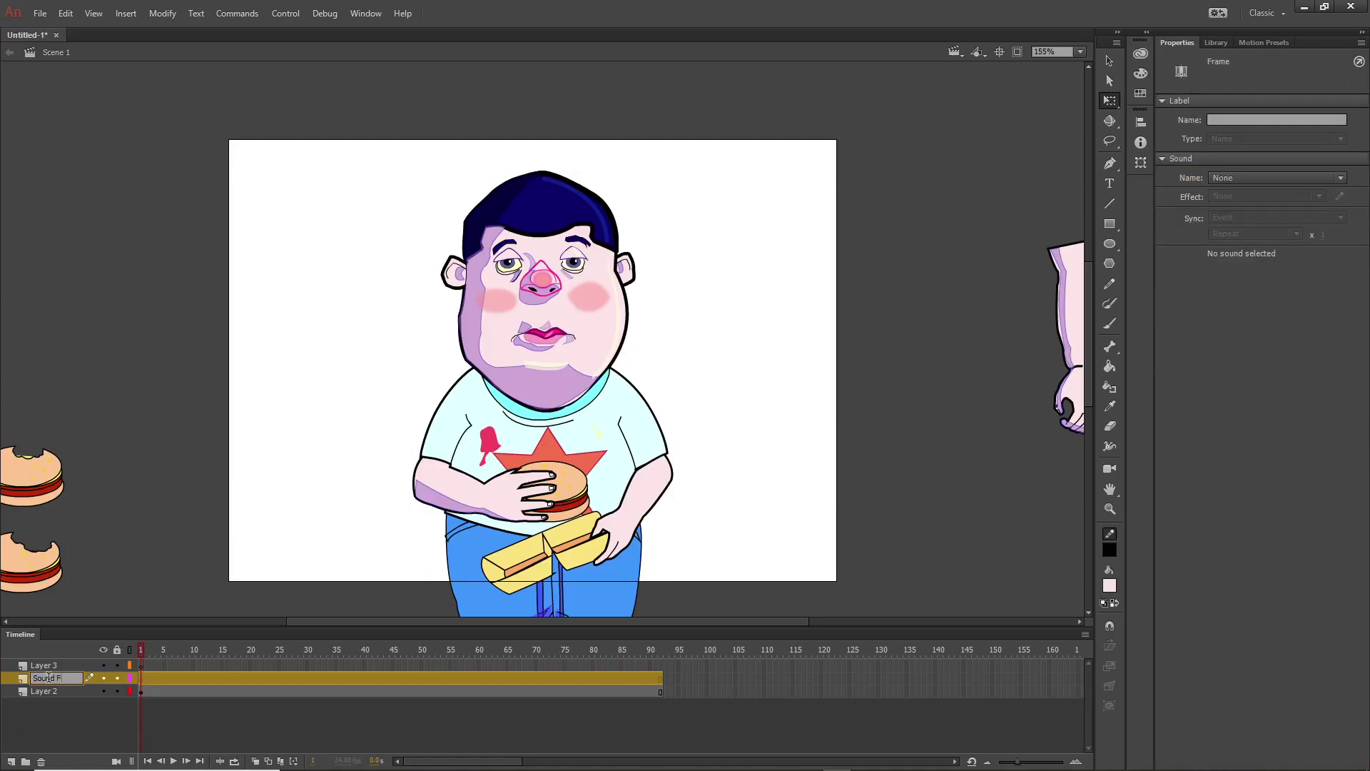
text(X)
Step: Rename Layer 3 as Background sound and Layer 2 as Animation
double_click(52, 665)
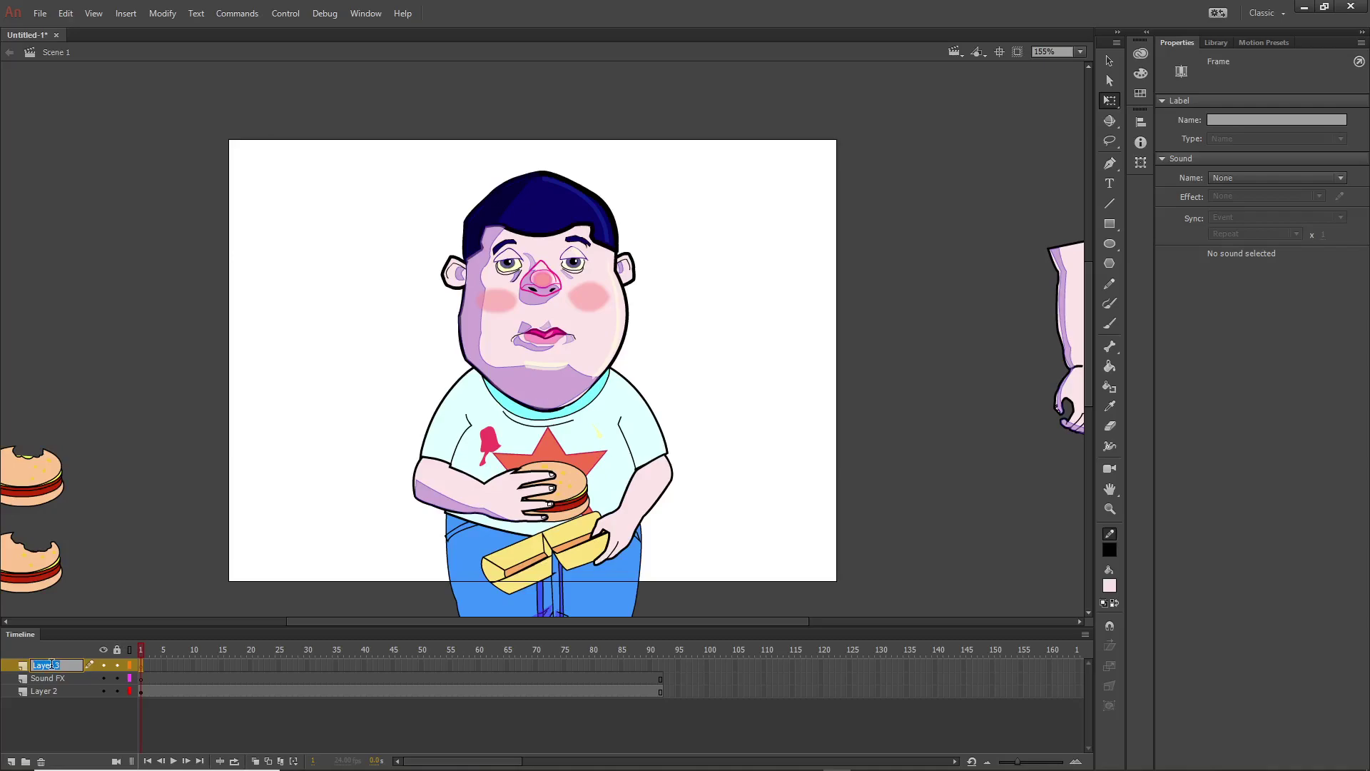
text(Backgr)
text(ound sound)
click(40, 690)
double_click(41, 691)
text(Animat)
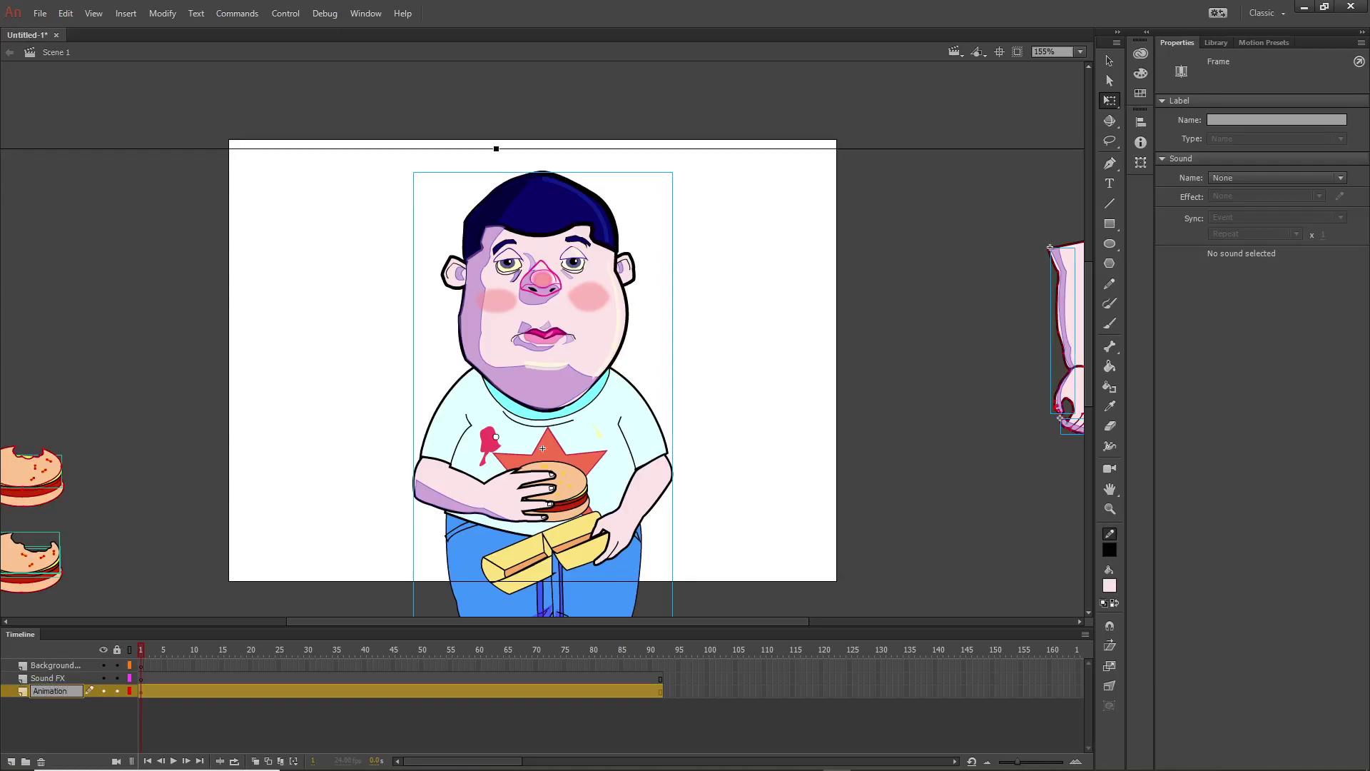
text(ion)
click(67, 716)
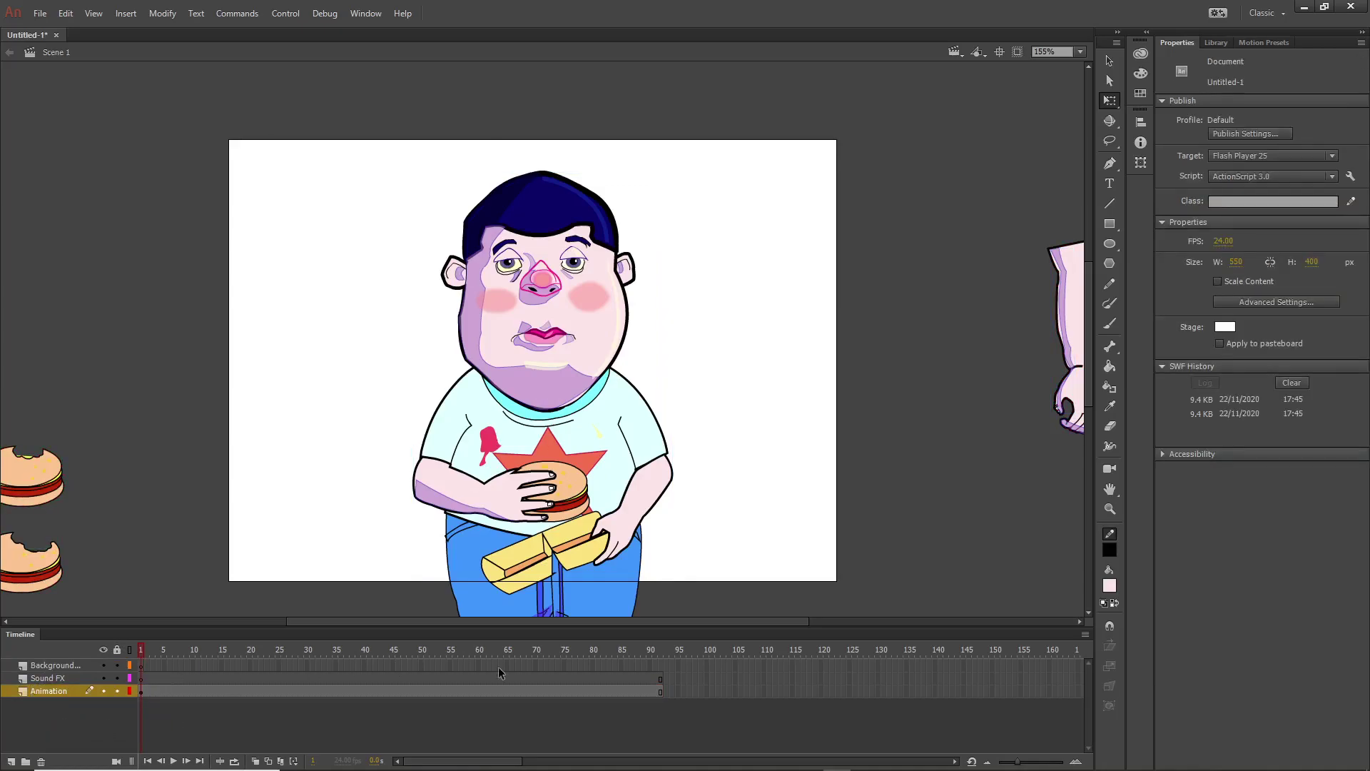
Step: Extend the Background sound layer to frame 92 and move it below the Sound FX layer
click(662, 665)
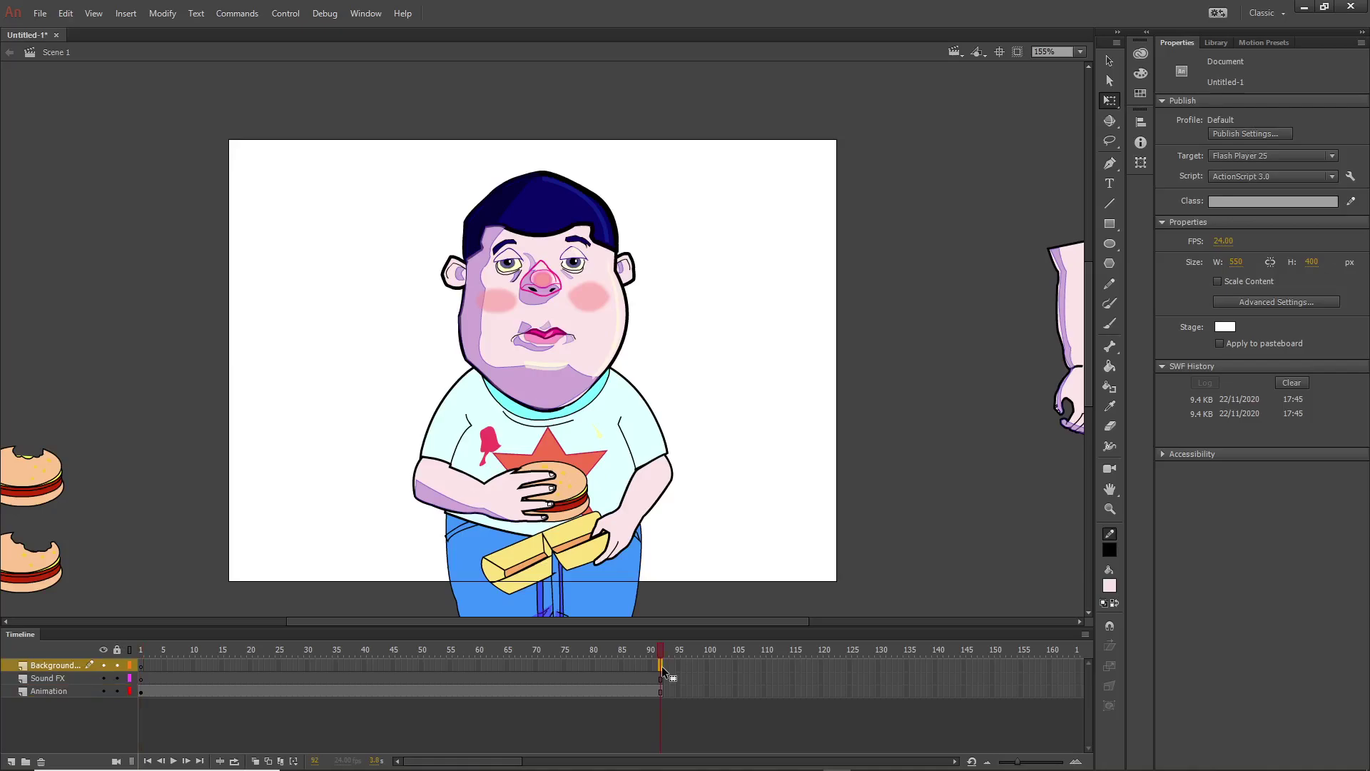
click(662, 665)
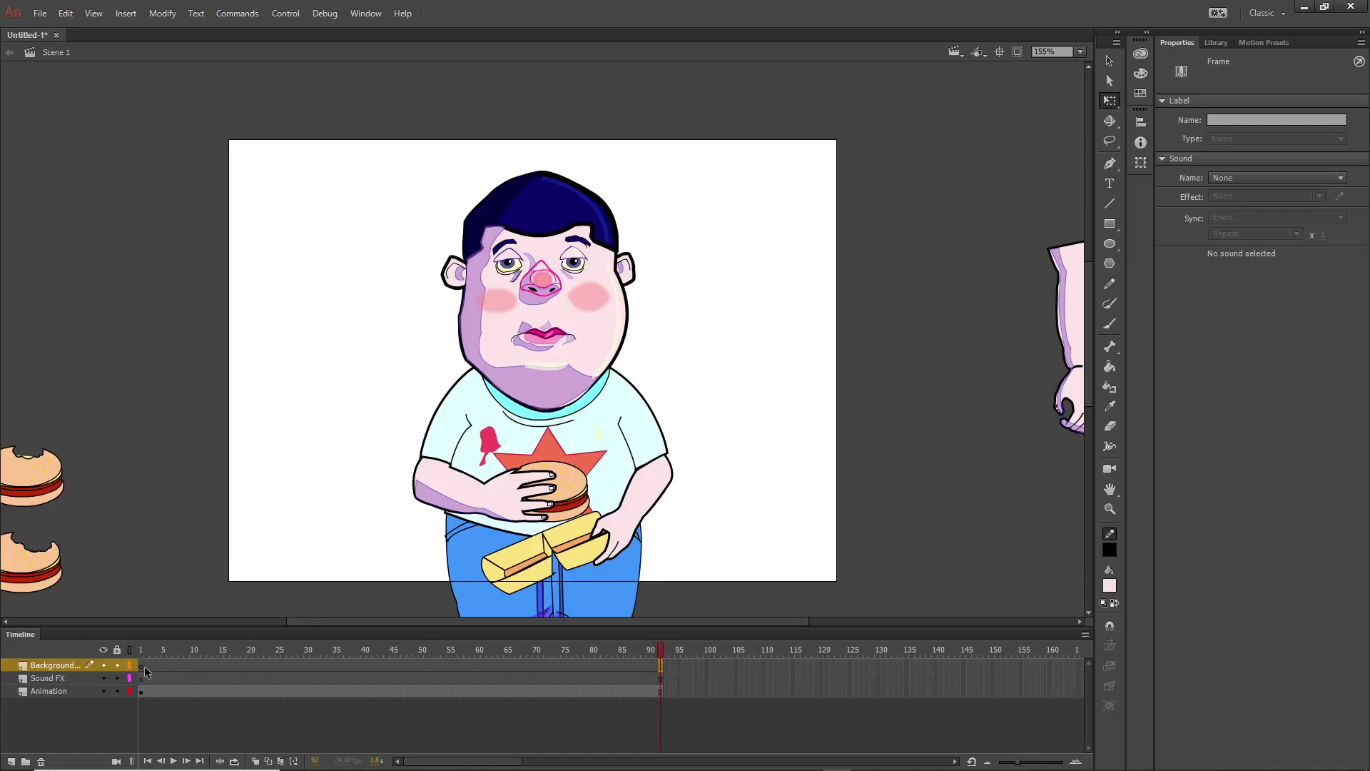
drag(47, 662, 57, 687)
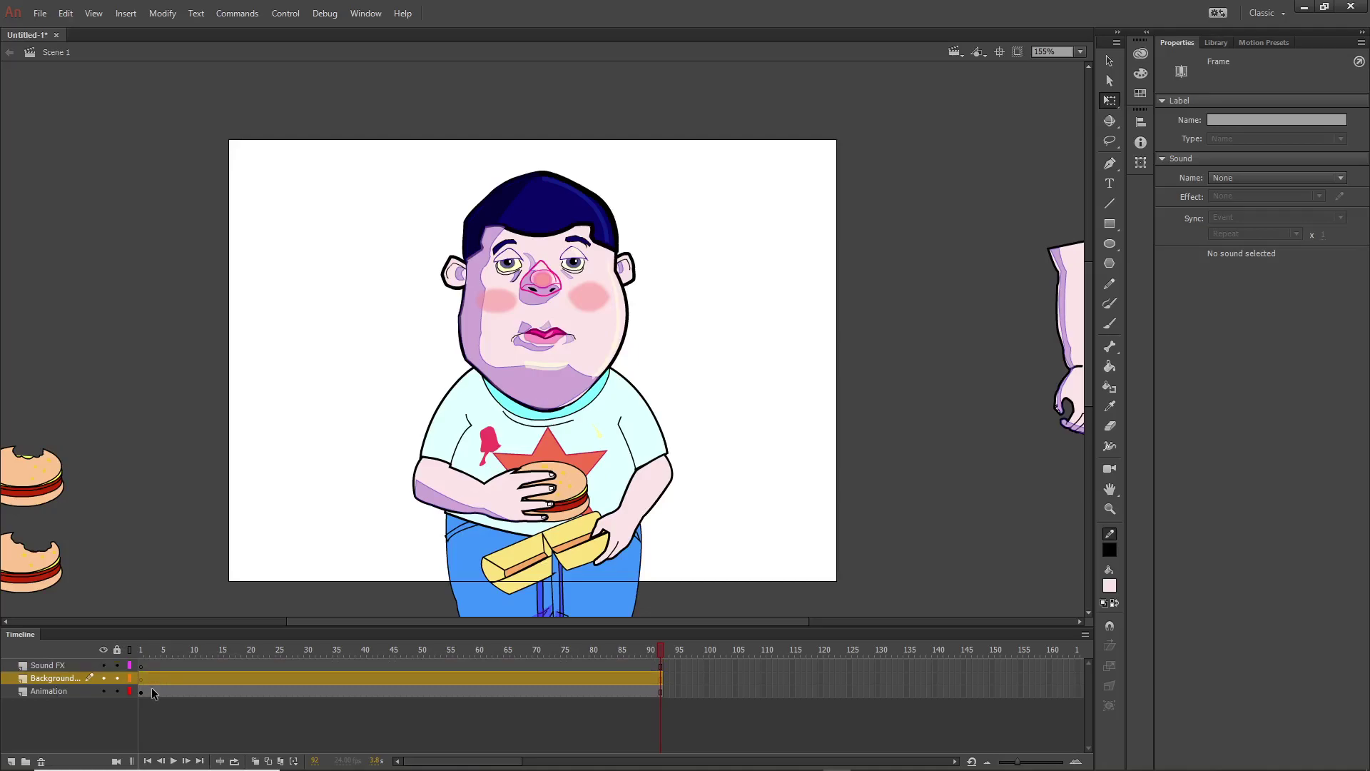
mouse_move(746, 768)
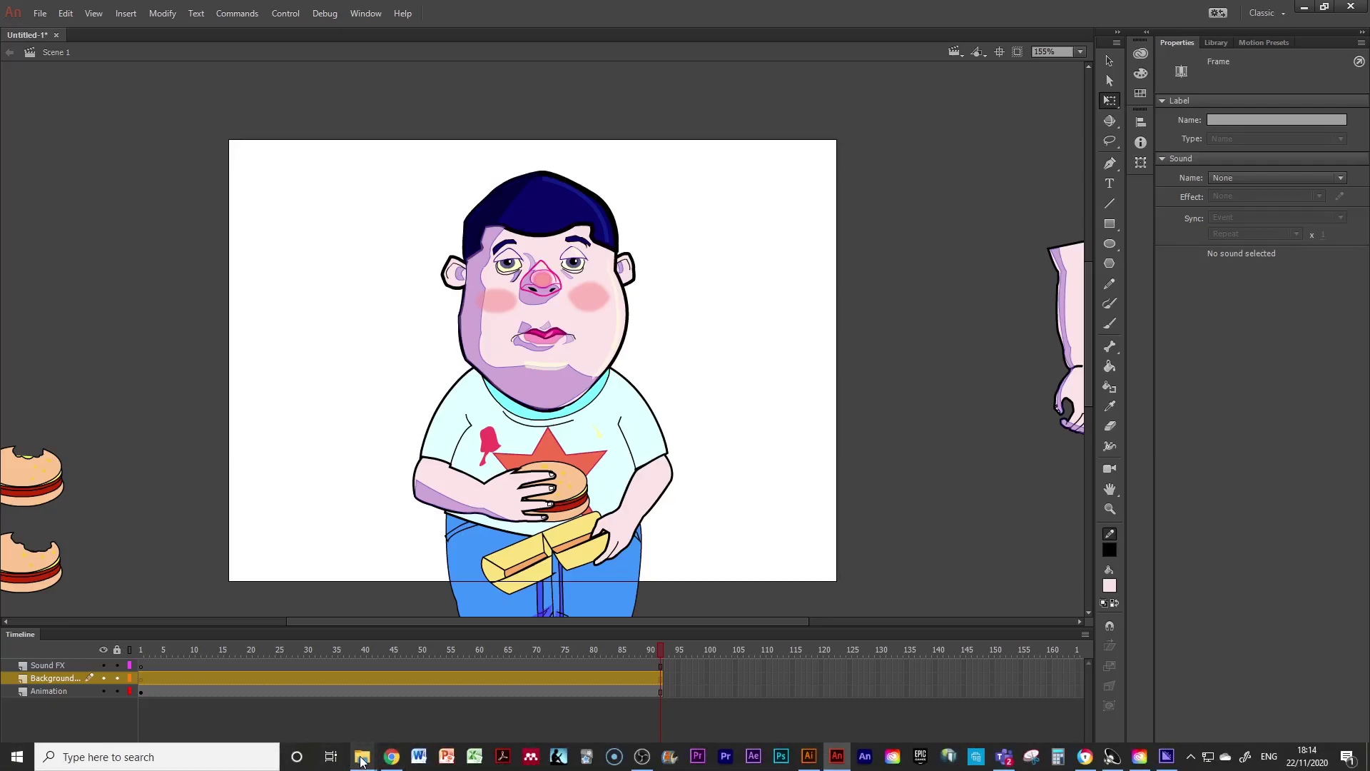
click(361, 758)
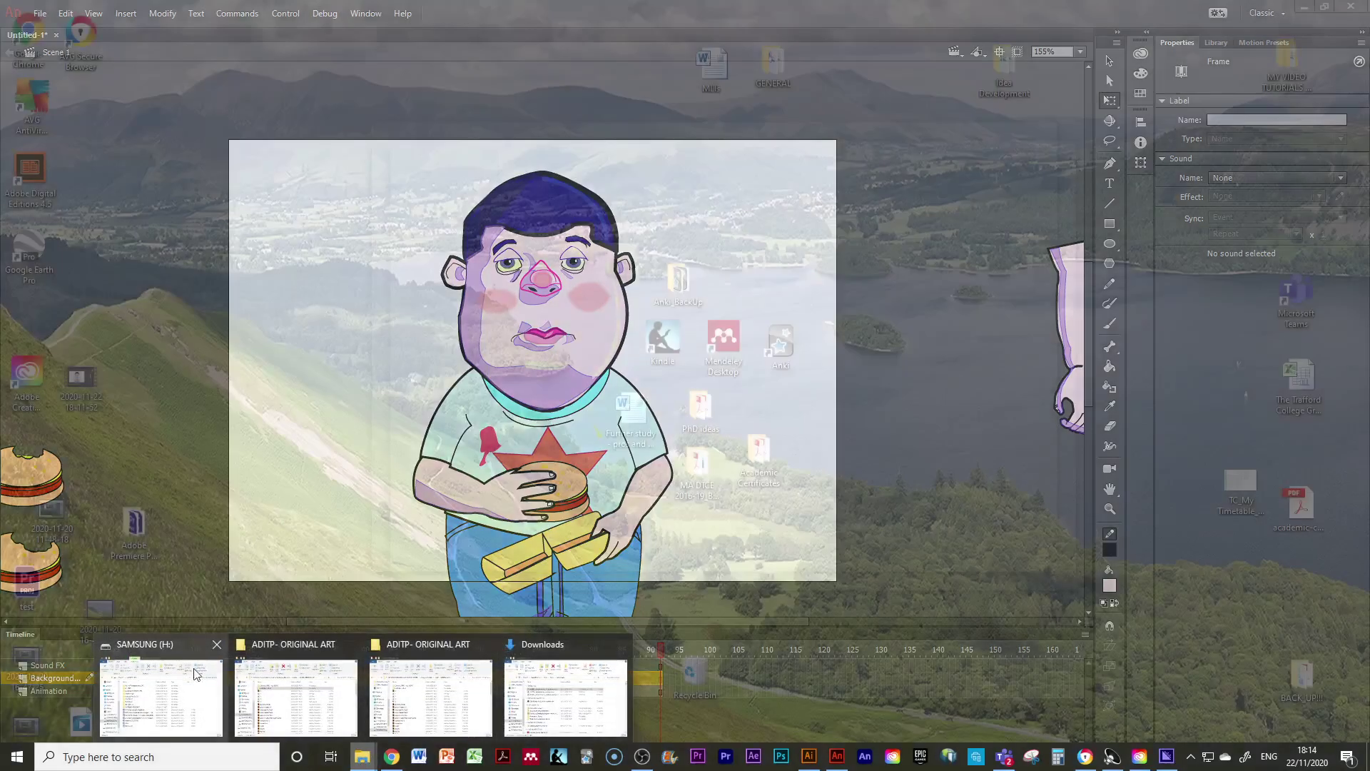
mouse_move(578, 684)
key(Escape)
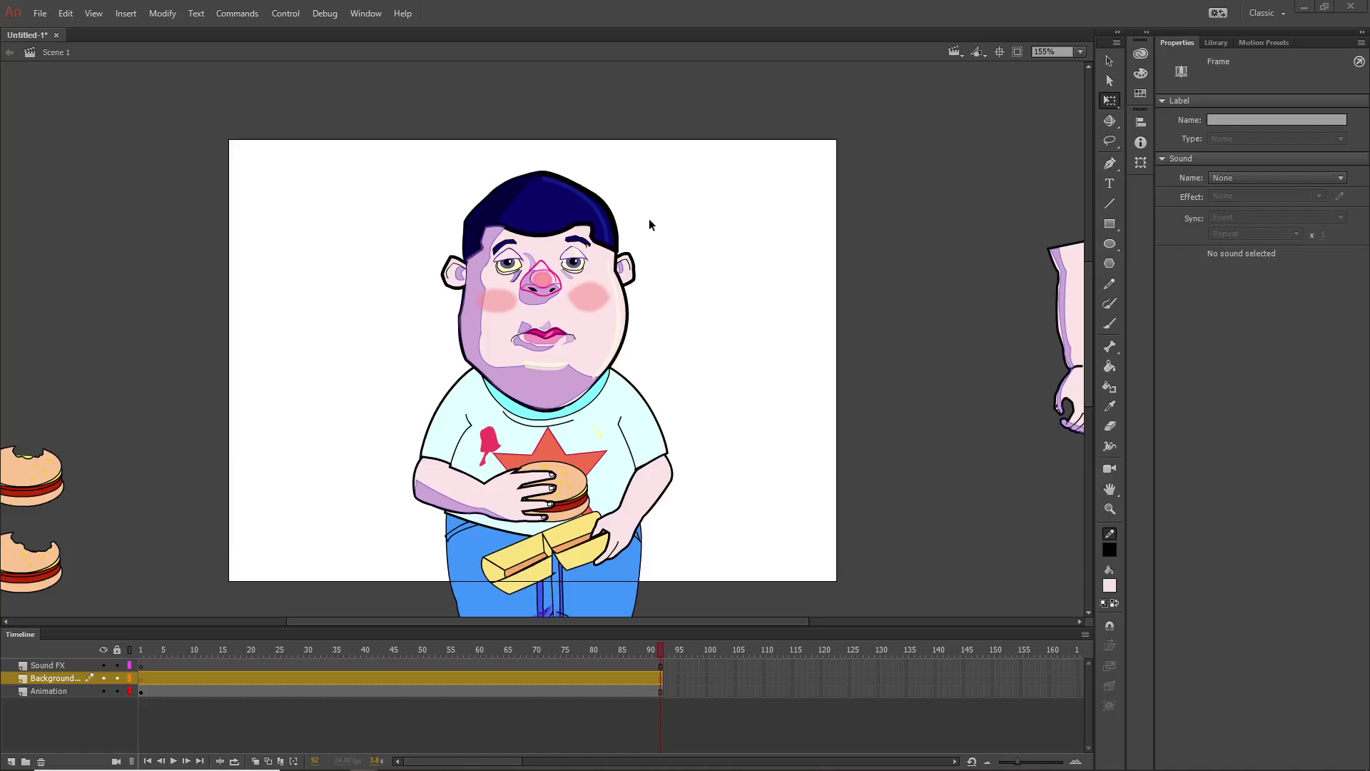
Step: Import the 463903 burghrecords birds-in-spring WAV file from the Downloads folder into the library
click(490, 108)
click(40, 14)
mouse_move(71, 233)
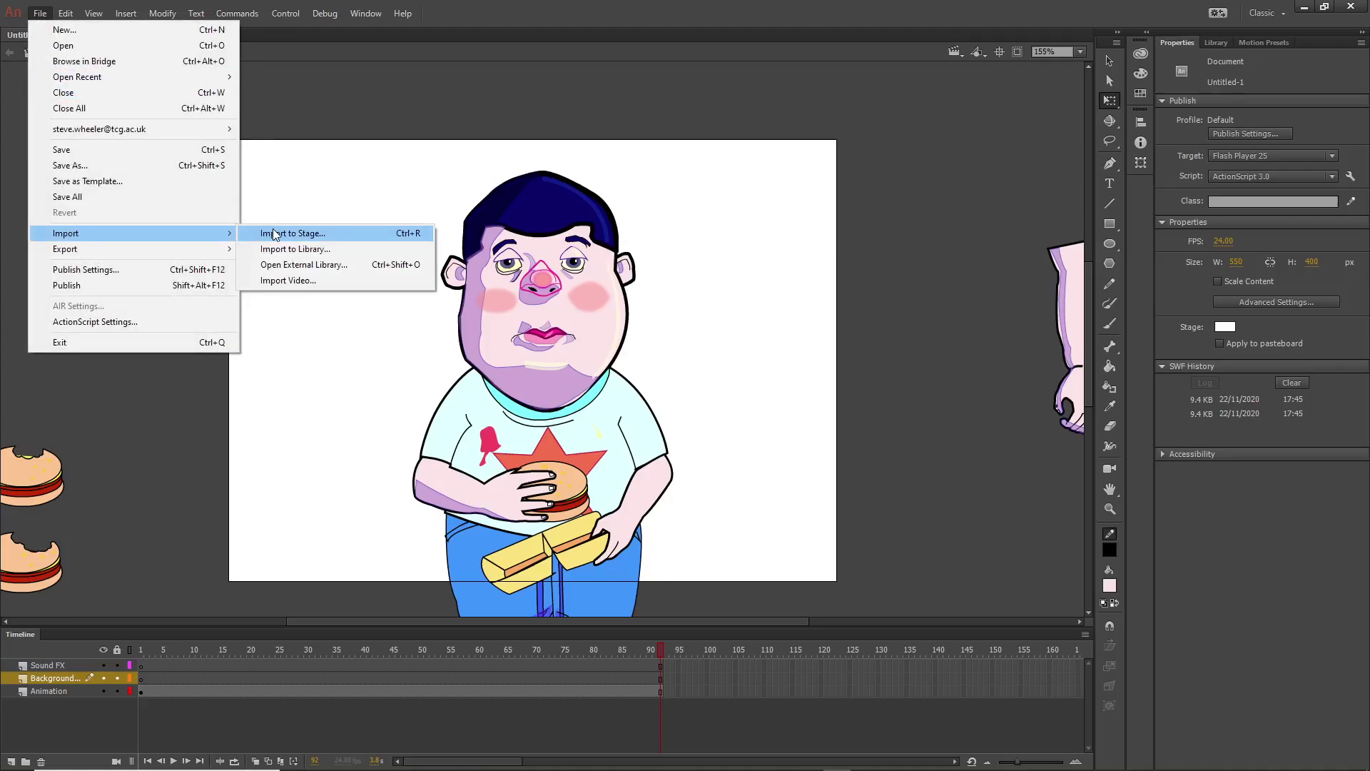
click(283, 251)
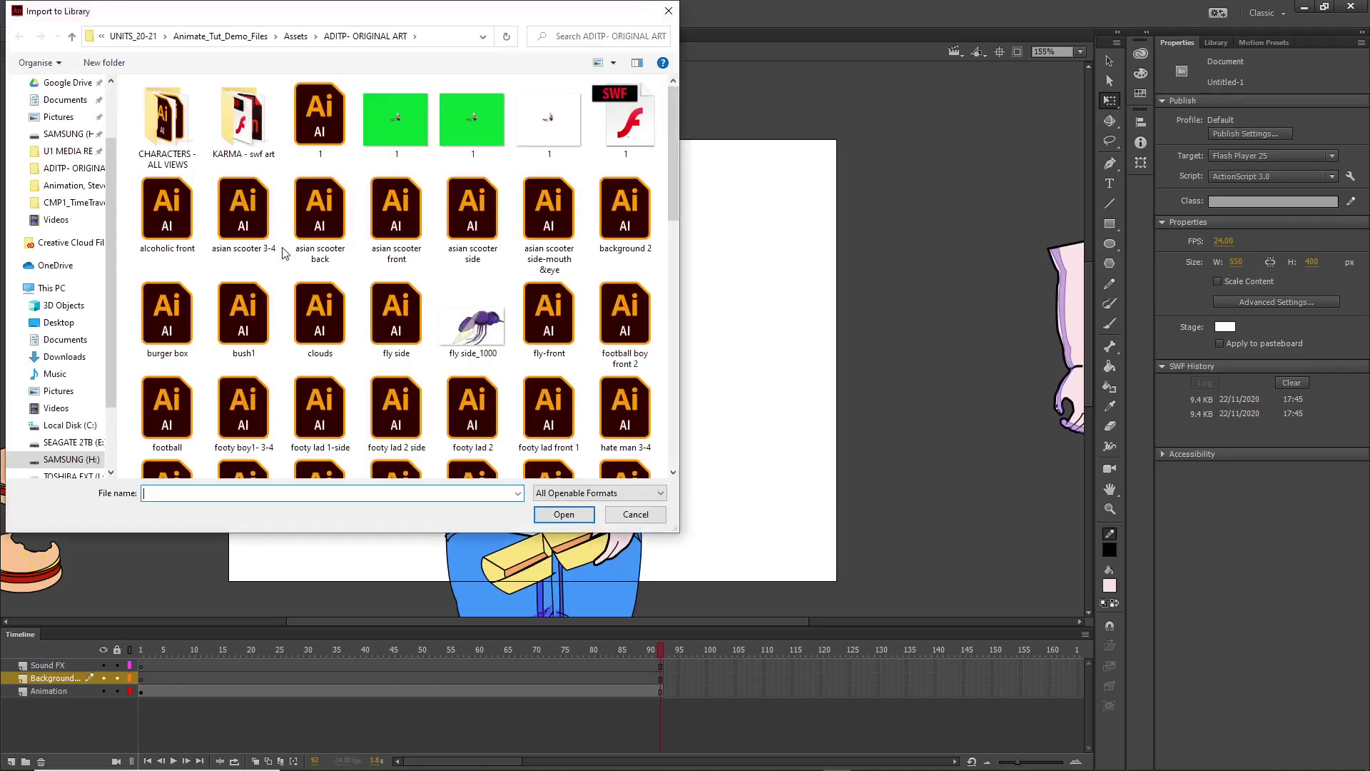
click(54, 135)
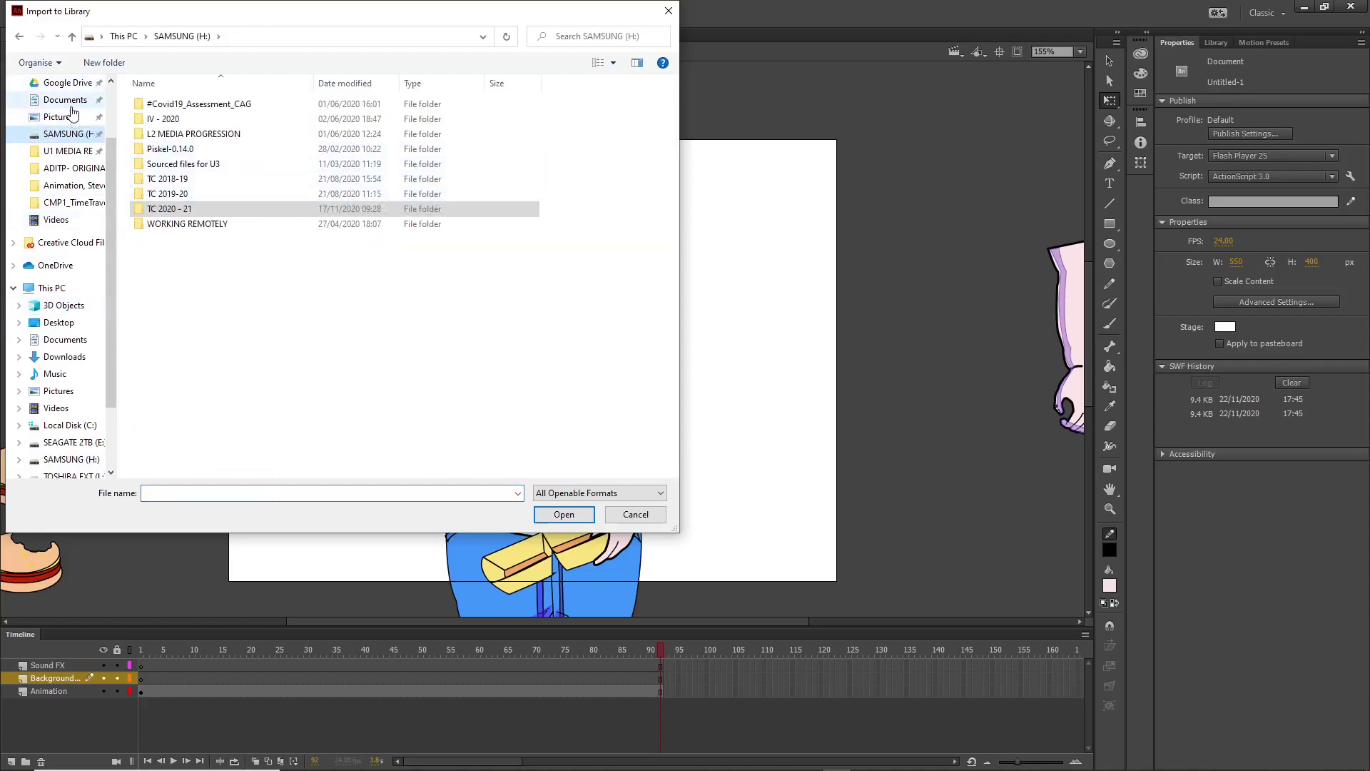
scroll(64, 286, down, 2)
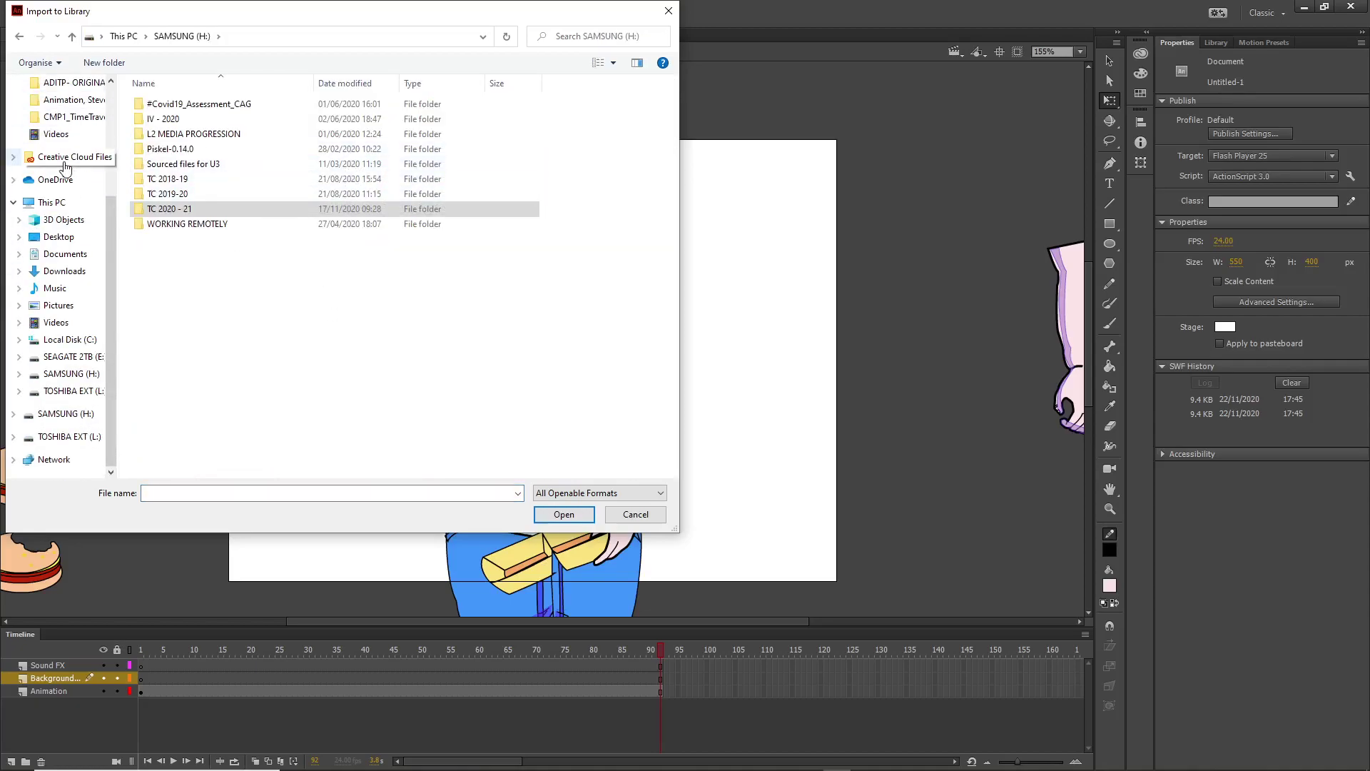
click(63, 272)
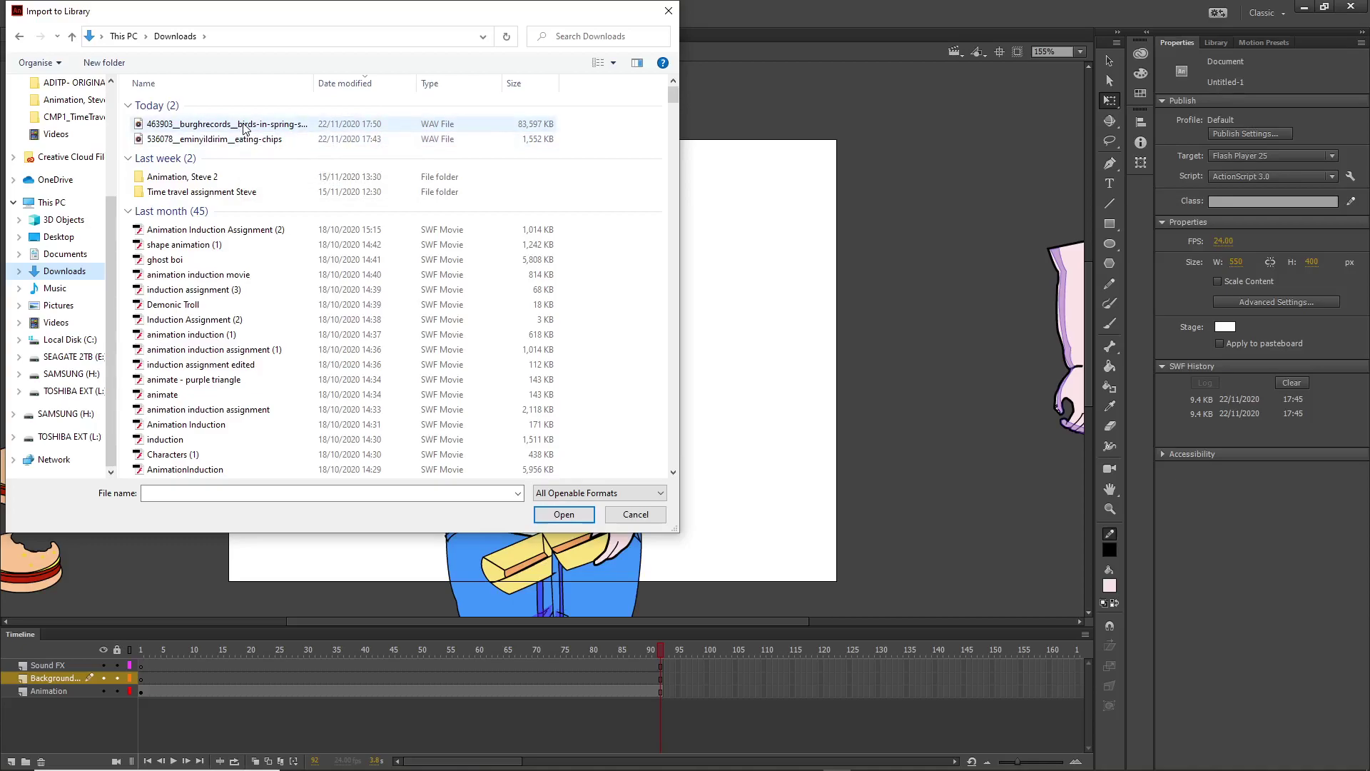
double_click(244, 125)
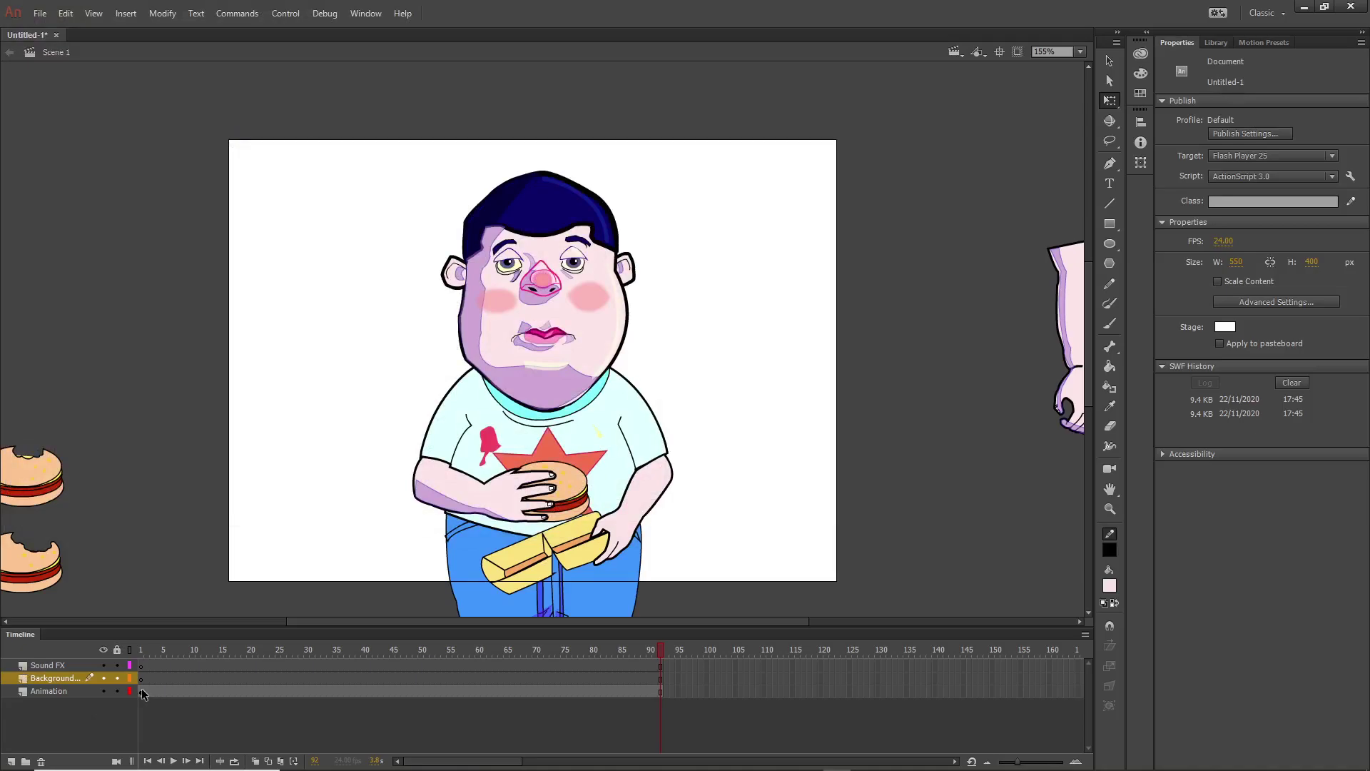
Step: Place the imported birds sound from the library on the Background sound layer
click(1216, 44)
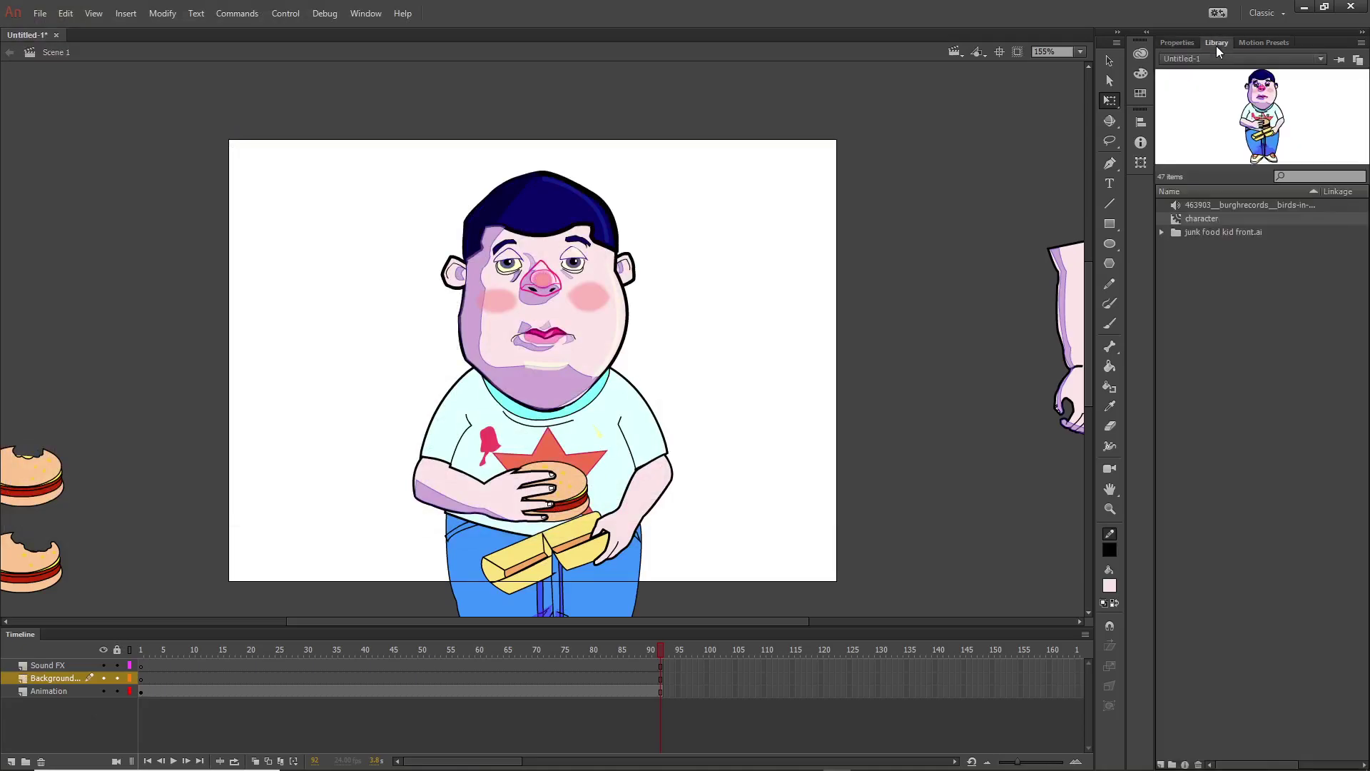
click(1223, 204)
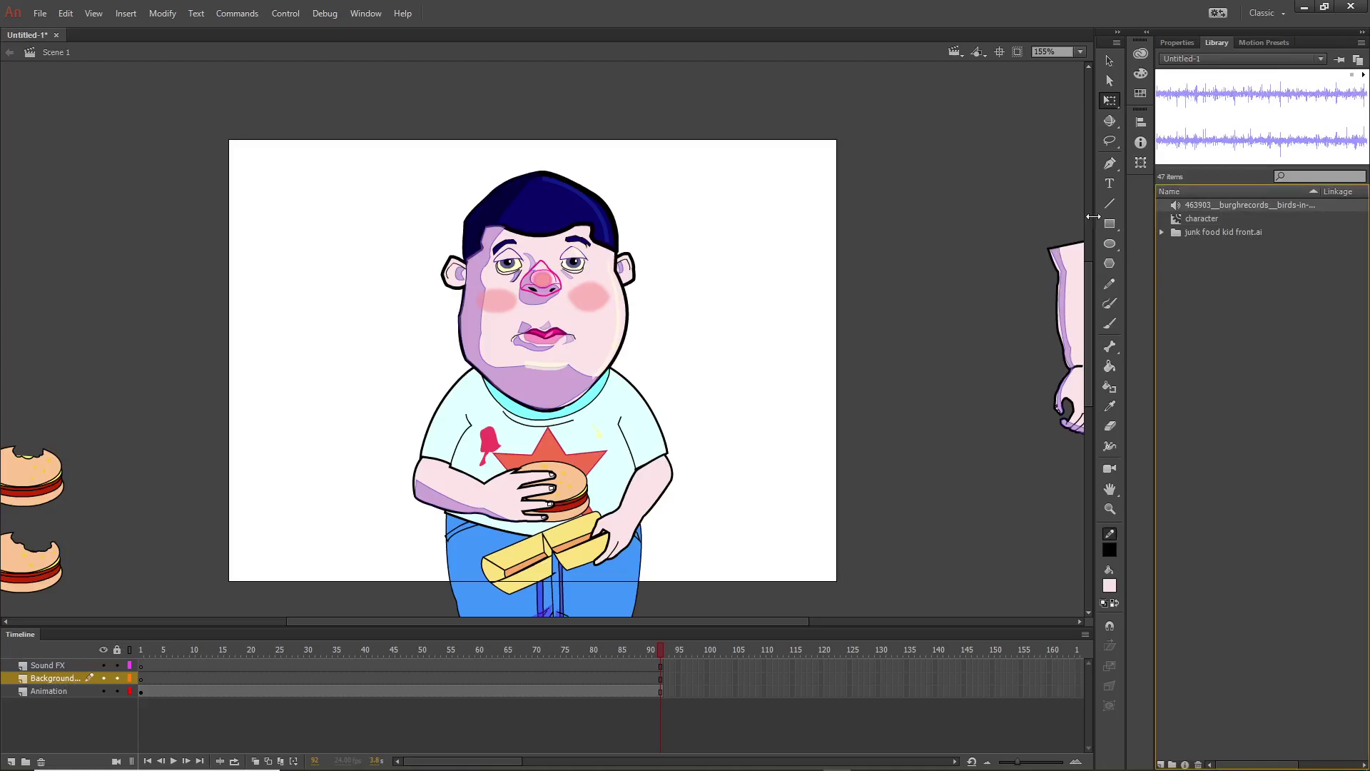
drag(1226, 187, 781, 306)
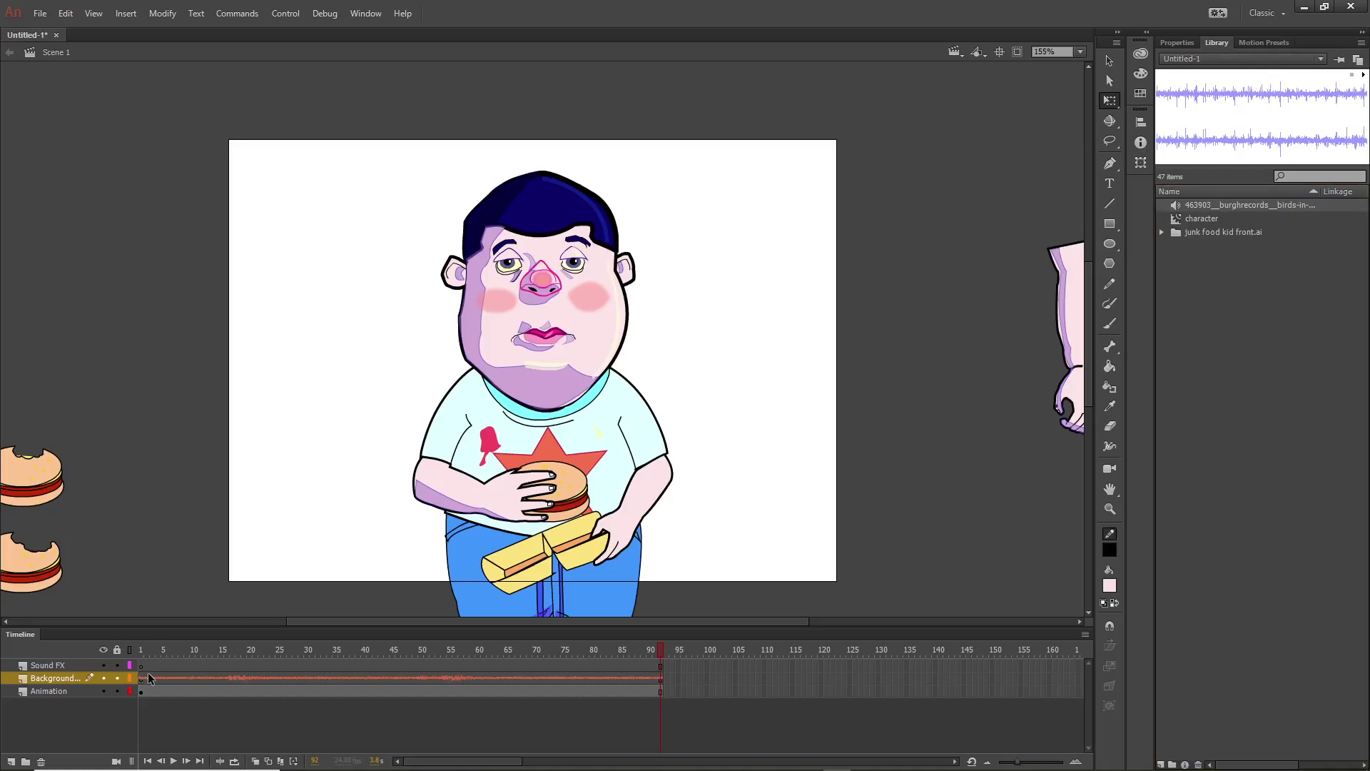
Step: Scrub the timeline to preview the background sound, then return the playhead to frame 1
click(143, 649)
drag(143, 649, 239, 654)
drag(426, 646, 110, 663)
Step: Select a frame of the background sound and set its sync to Stream
click(1175, 42)
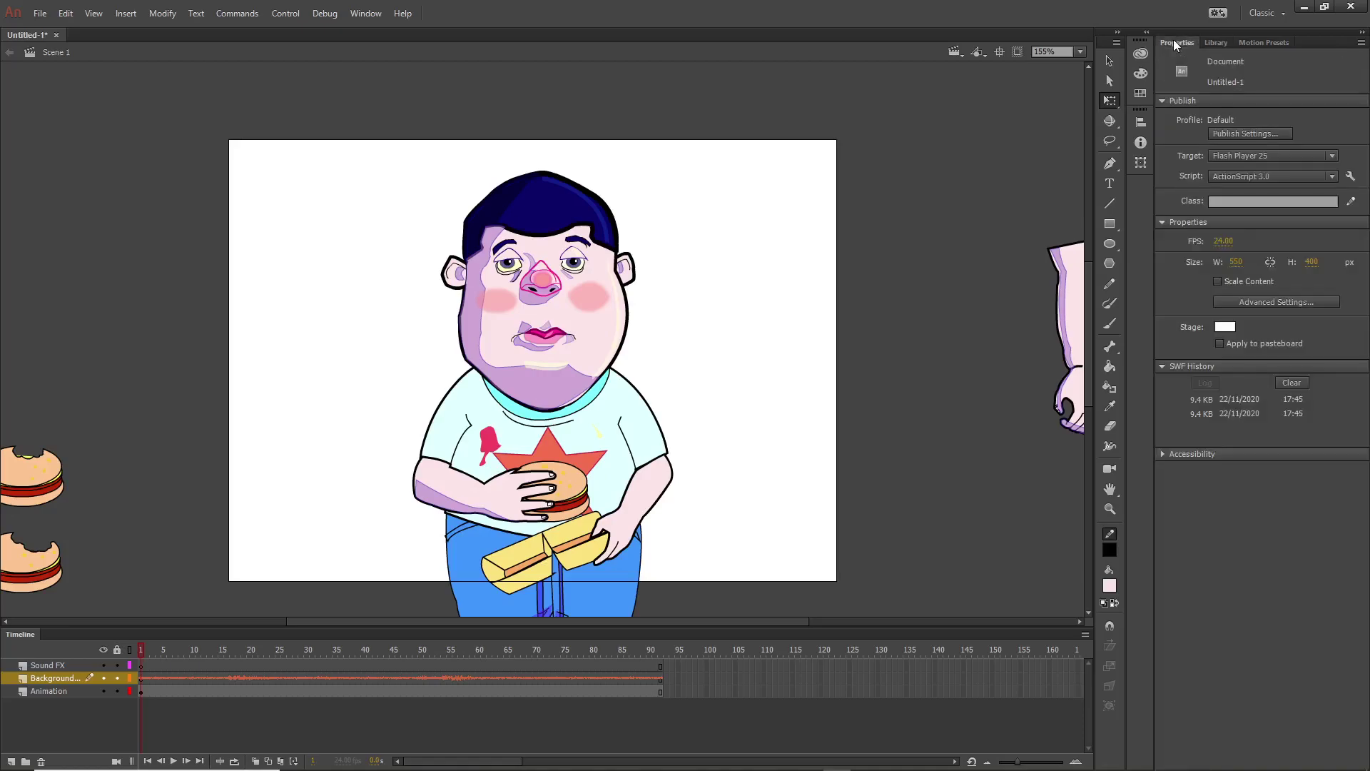
click(199, 677)
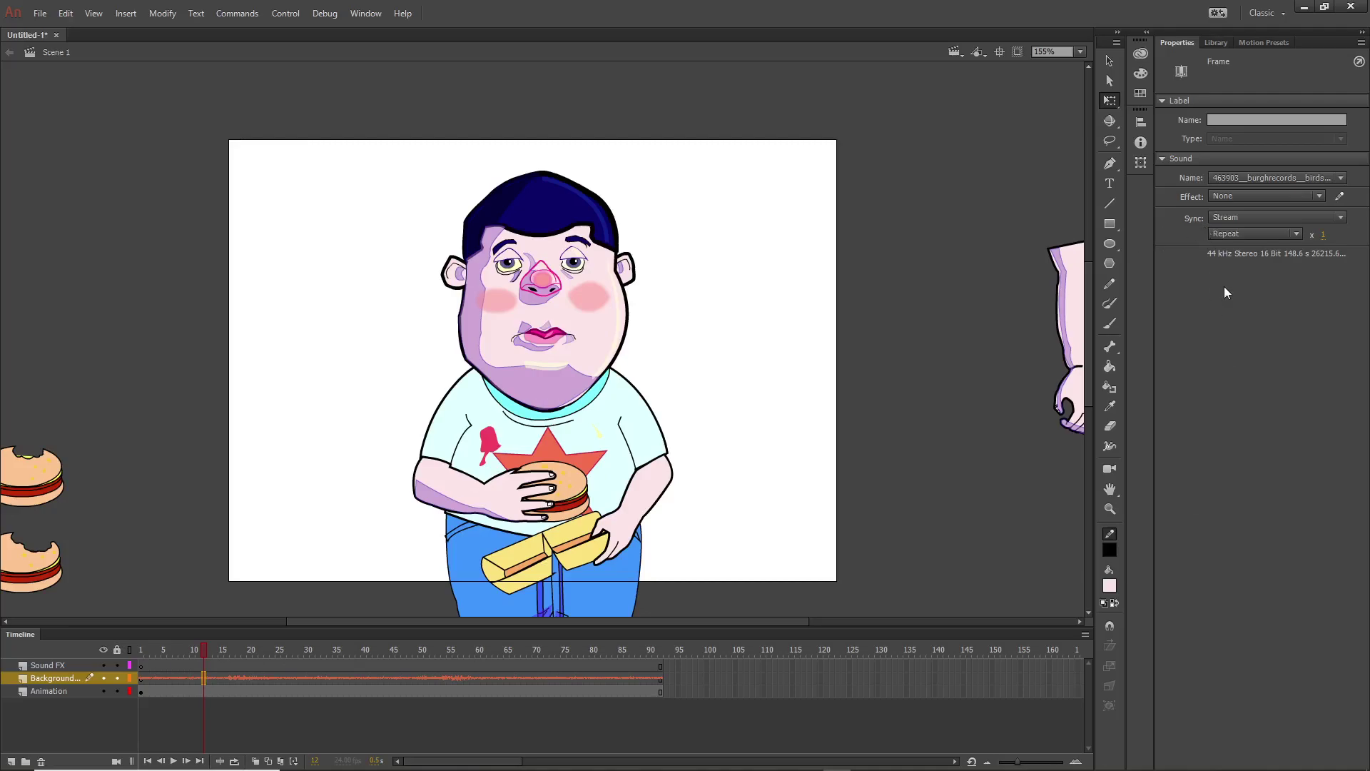
click(1340, 218)
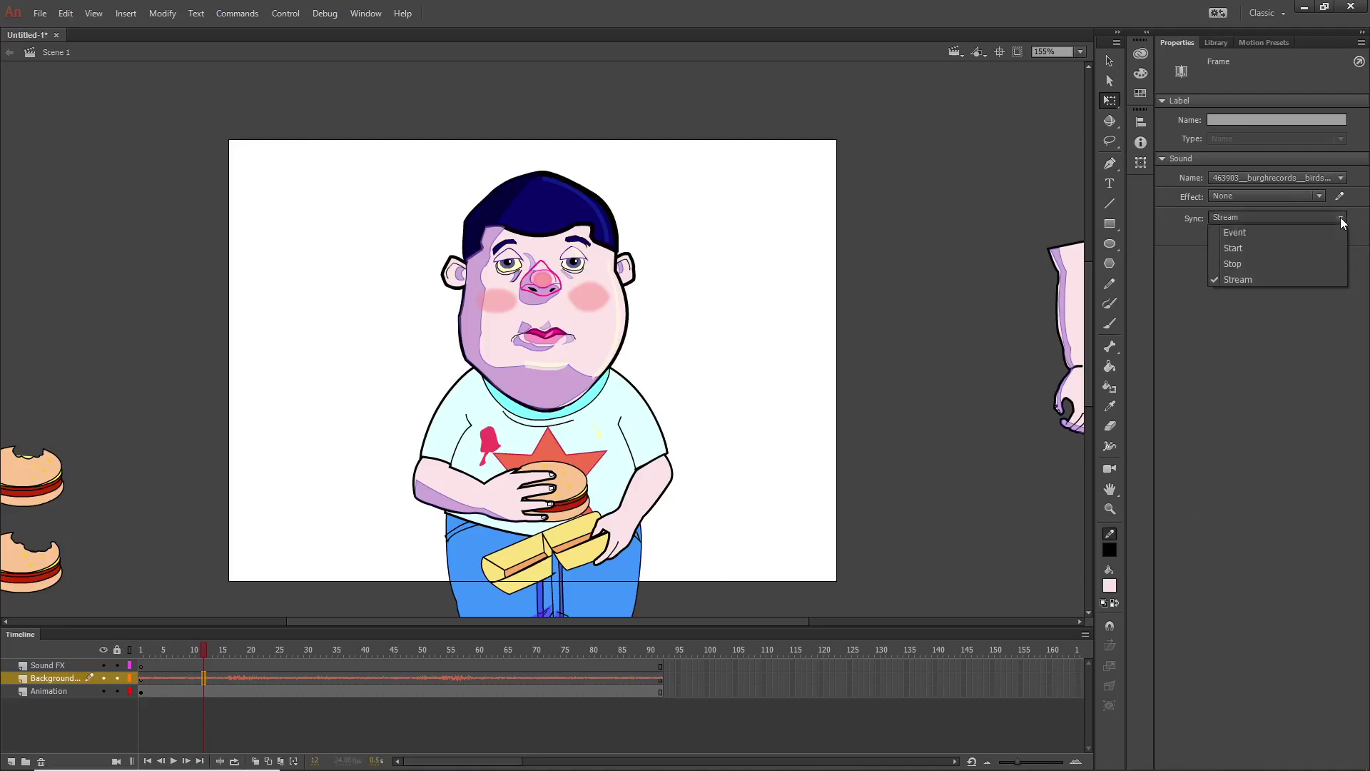
click(1243, 281)
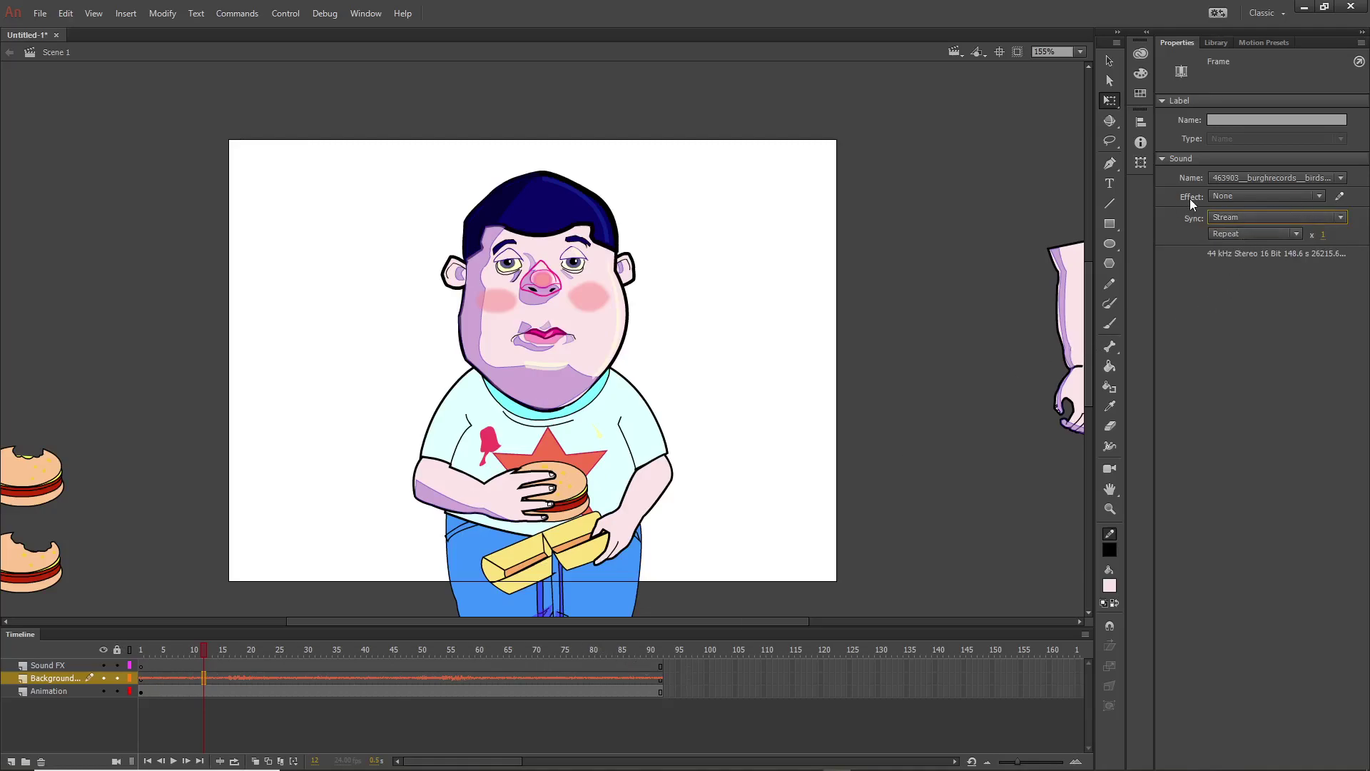
Step: Open the background sound's envelope for editing and examine its waveform at several zoom levels
click(1340, 197)
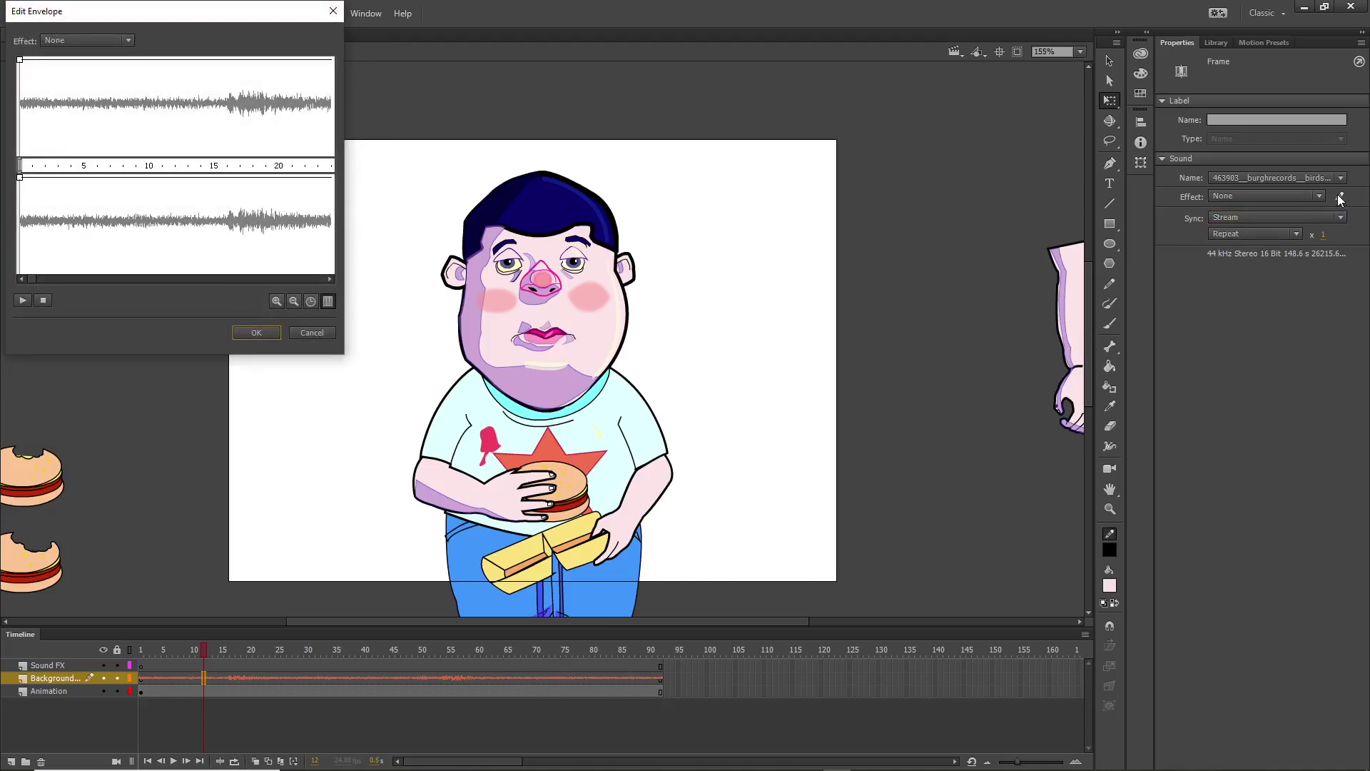
drag(150, 18, 637, 95)
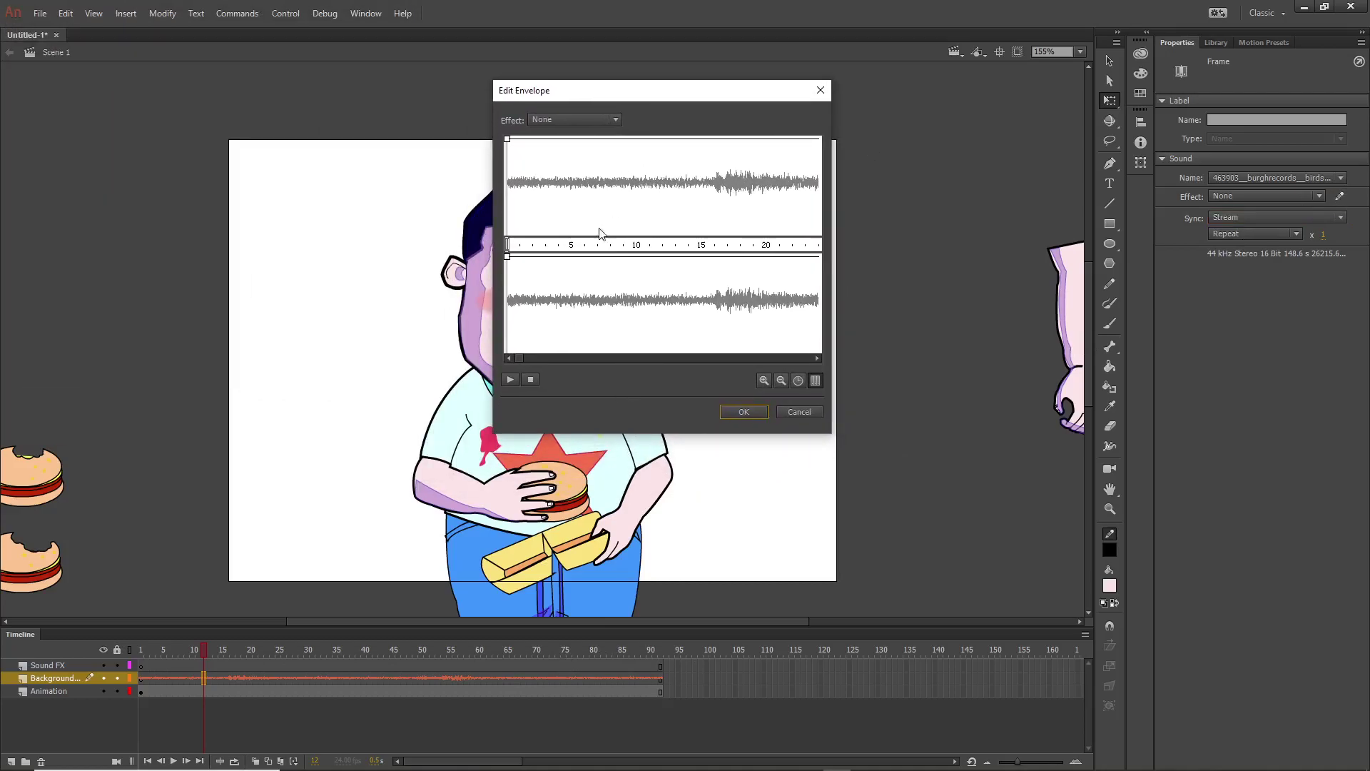
click(781, 380)
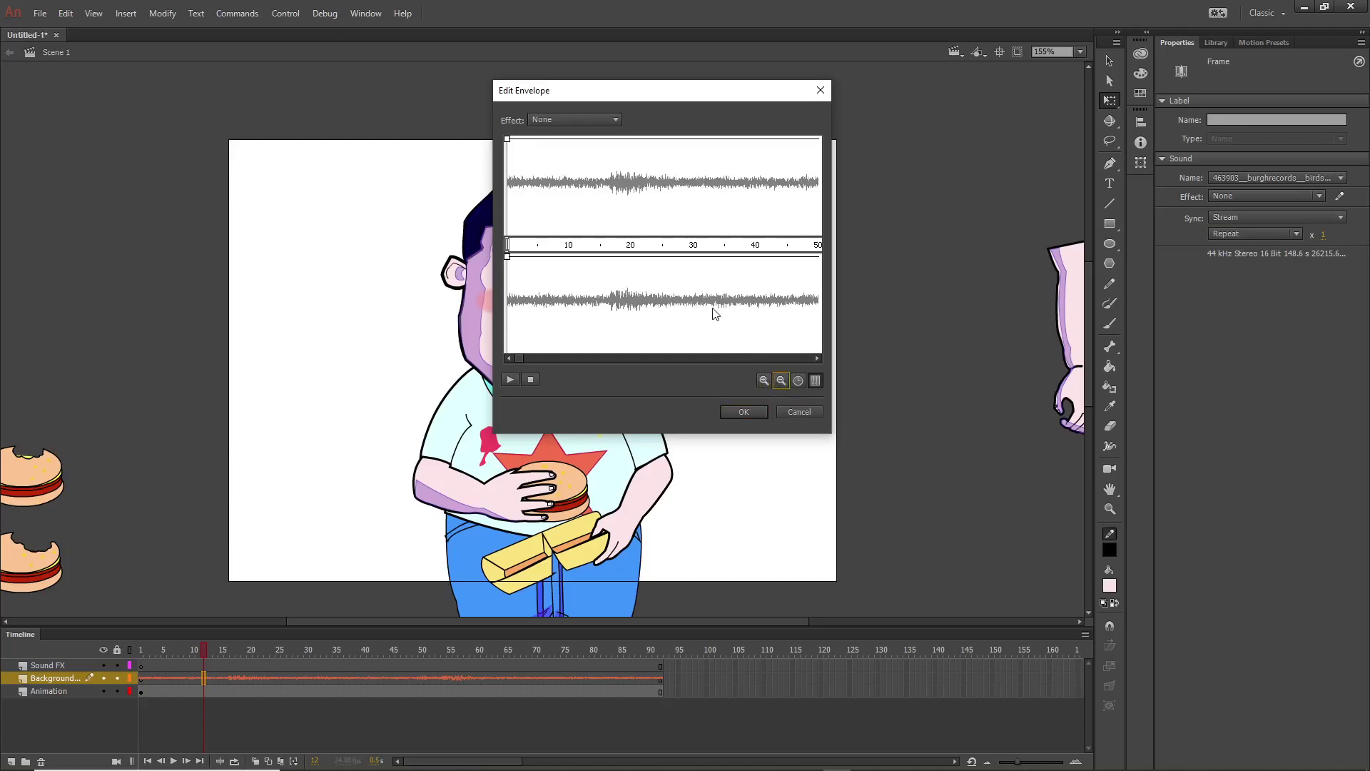
click(781, 380)
click(781, 380)
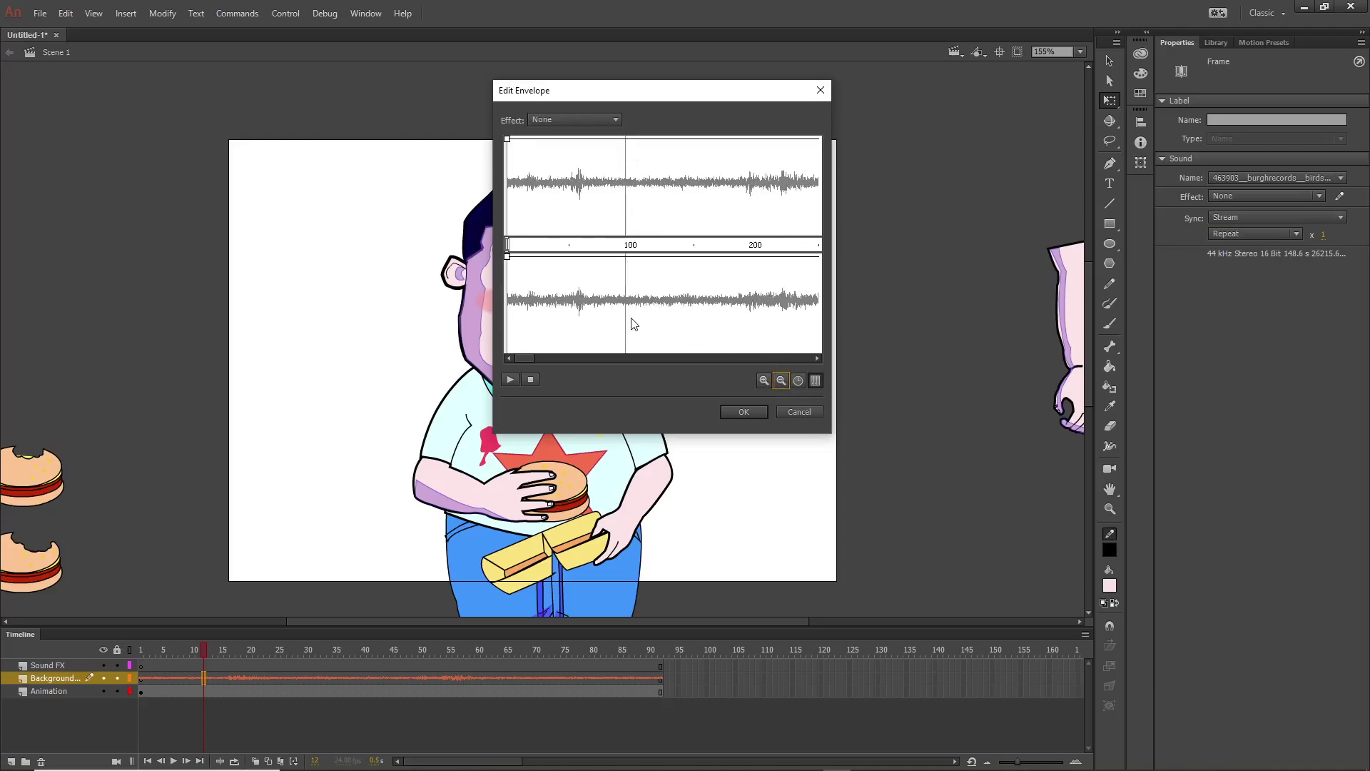
click(763, 379)
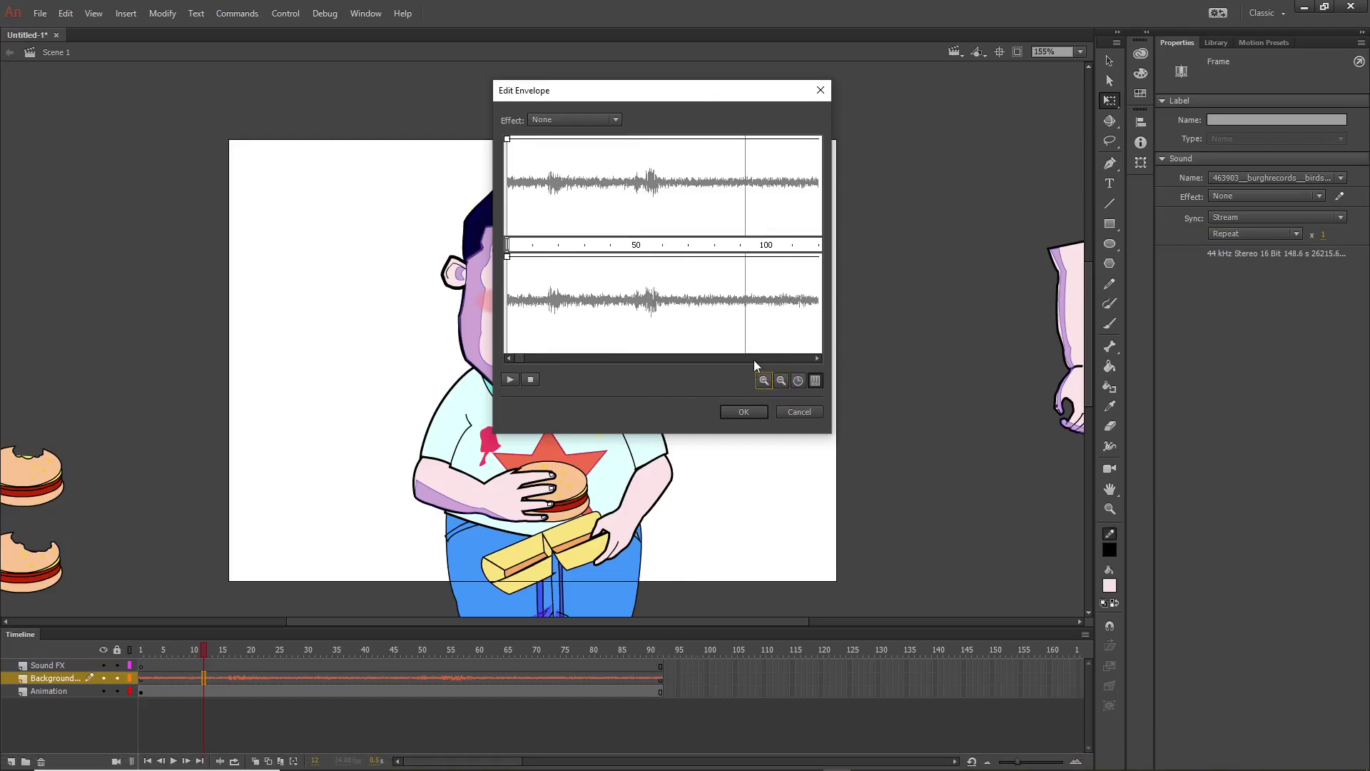
click(780, 379)
click(780, 380)
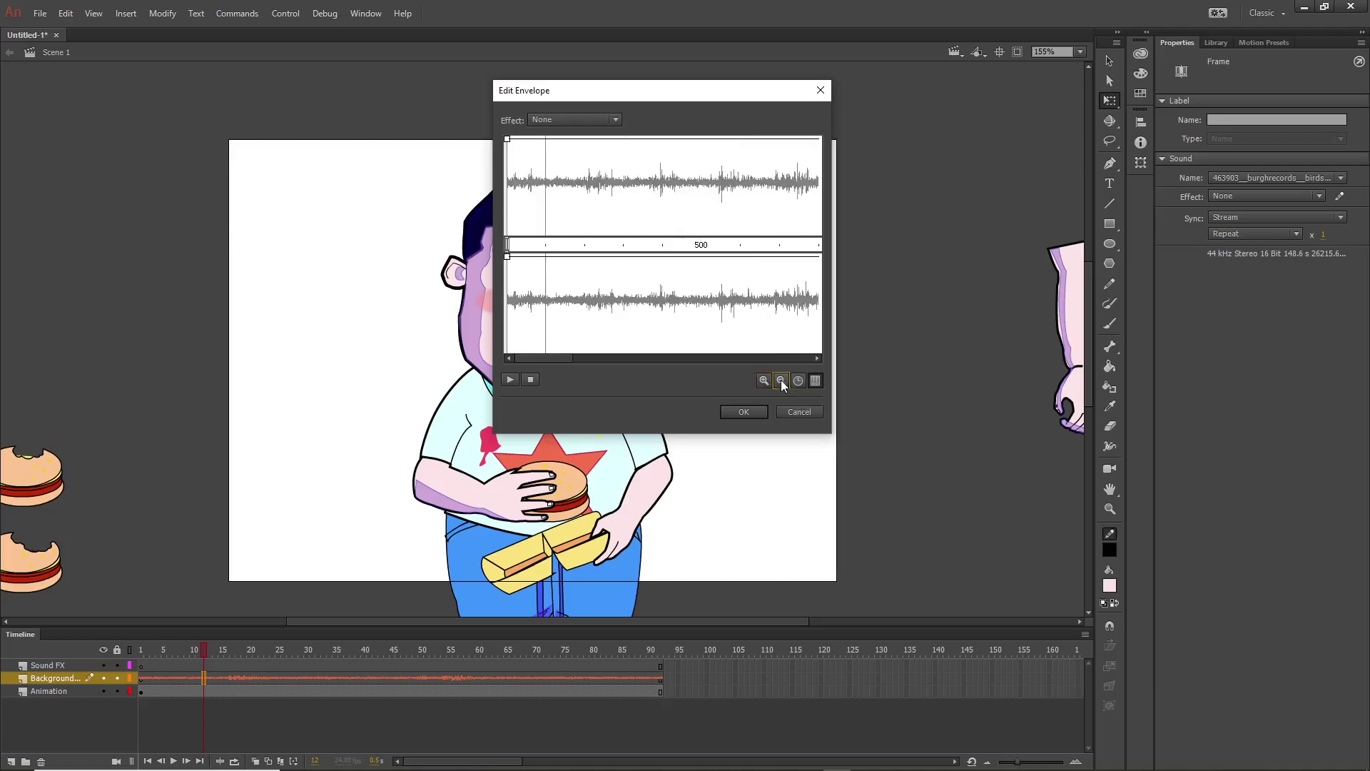
click(780, 380)
click(764, 380)
click(763, 380)
click(764, 380)
click(764, 380)
click(764, 380)
click(765, 378)
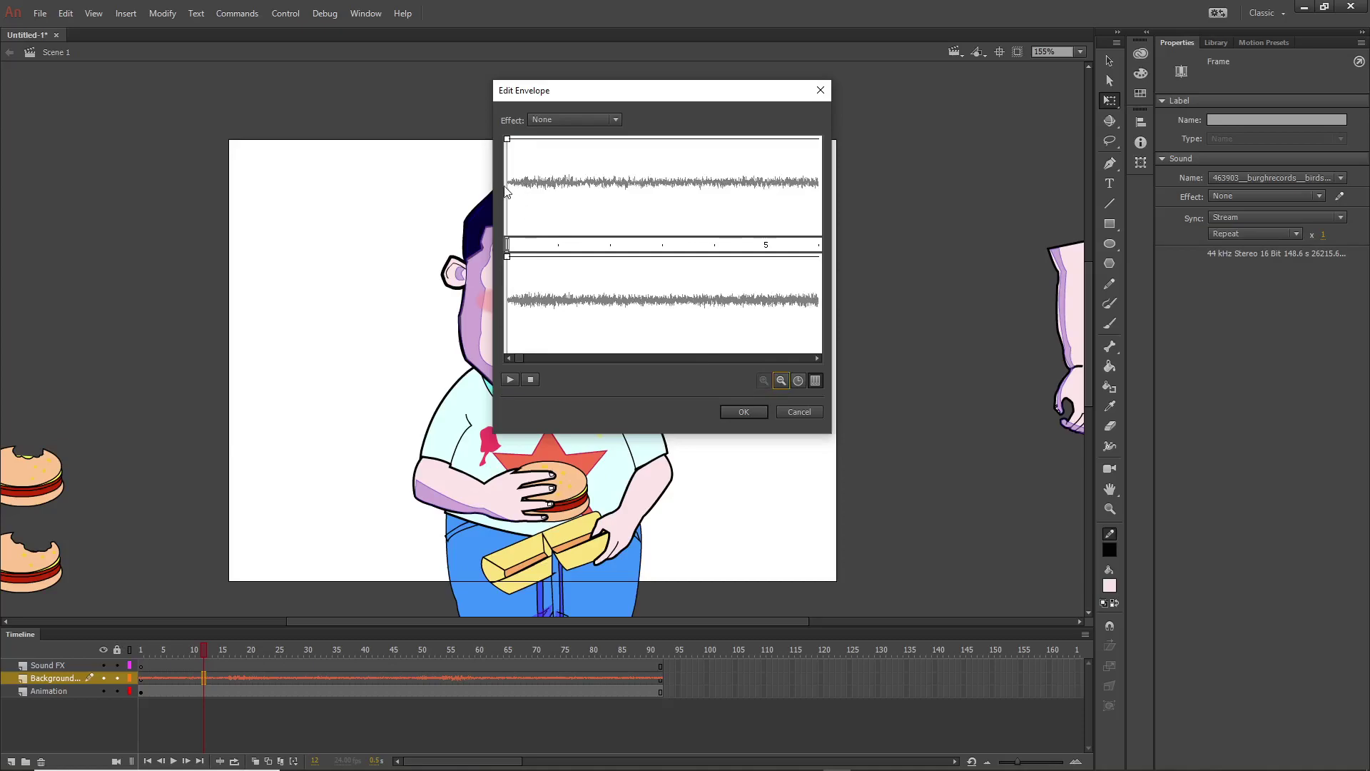
Step: Lower the starting volume handles of both channels in the background sound's envelope to just above the waveform
mouse_move(511, 248)
mouse_down()
mouse_move(632, 260)
mouse_move(486, 252)
mouse_up()
mouse_move(509, 260)
mouse_down()
mouse_move(508, 304)
mouse_move(508, 257)
mouse_up()
mouse_move(506, 140)
mouse_down()
mouse_move(506, 171)
mouse_move(505, 139)
mouse_up()
drag(506, 140, 507, 173)
drag(508, 257, 507, 289)
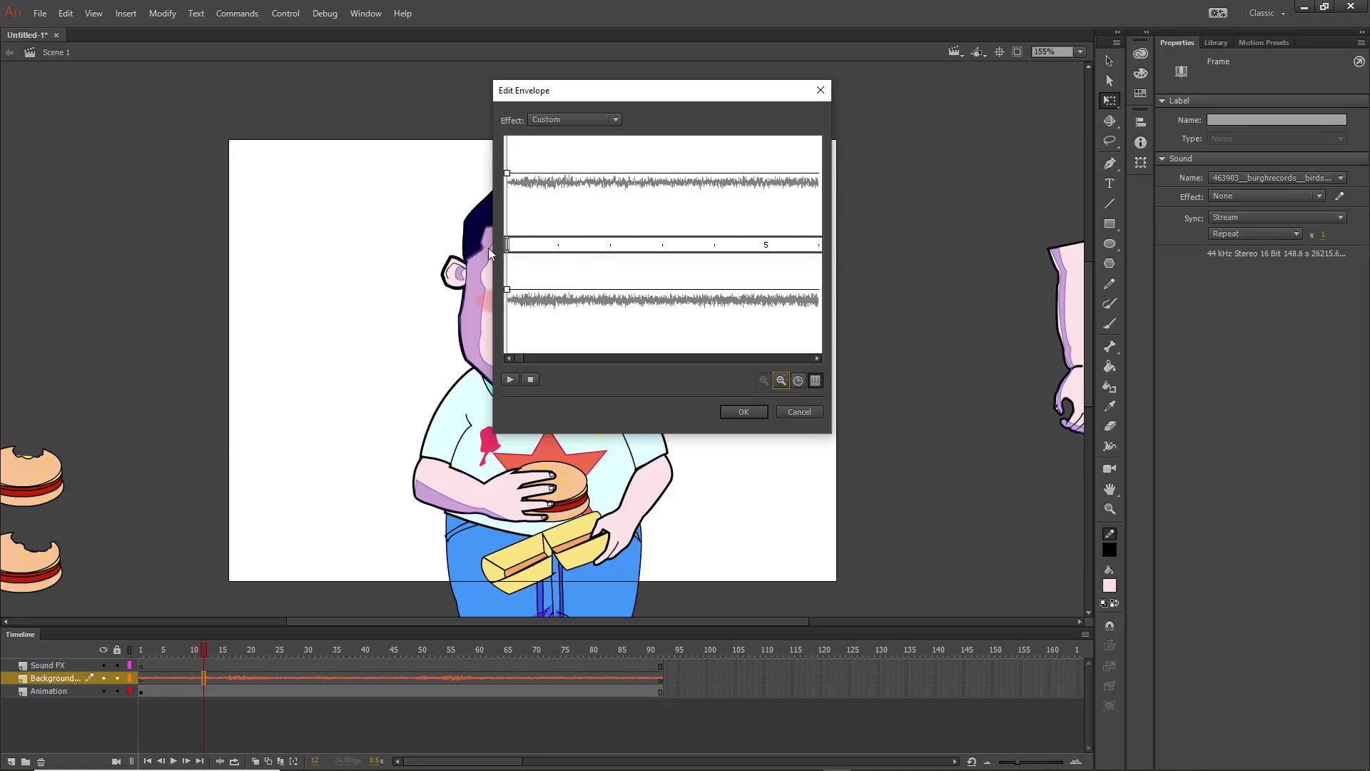
drag(507, 289, 507, 287)
Step: Add a second control point between frames 2 and 3 of the volume envelope and review the available effect presets
click(642, 286)
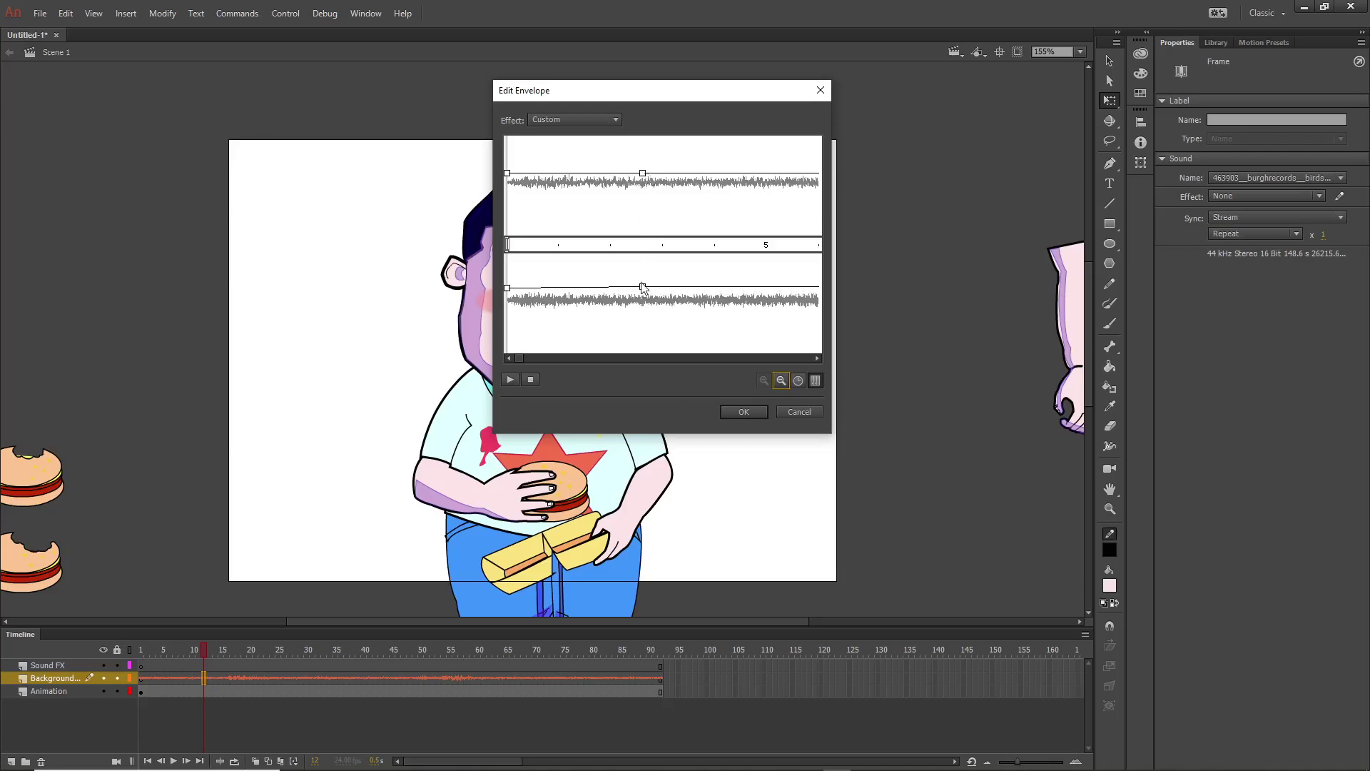
mouse_move(642, 287)
mouse_down()
mouse_move(640, 363)
mouse_move(642, 256)
mouse_move(638, 347)
mouse_move(642, 259)
mouse_move(640, 293)
mouse_up()
click(616, 120)
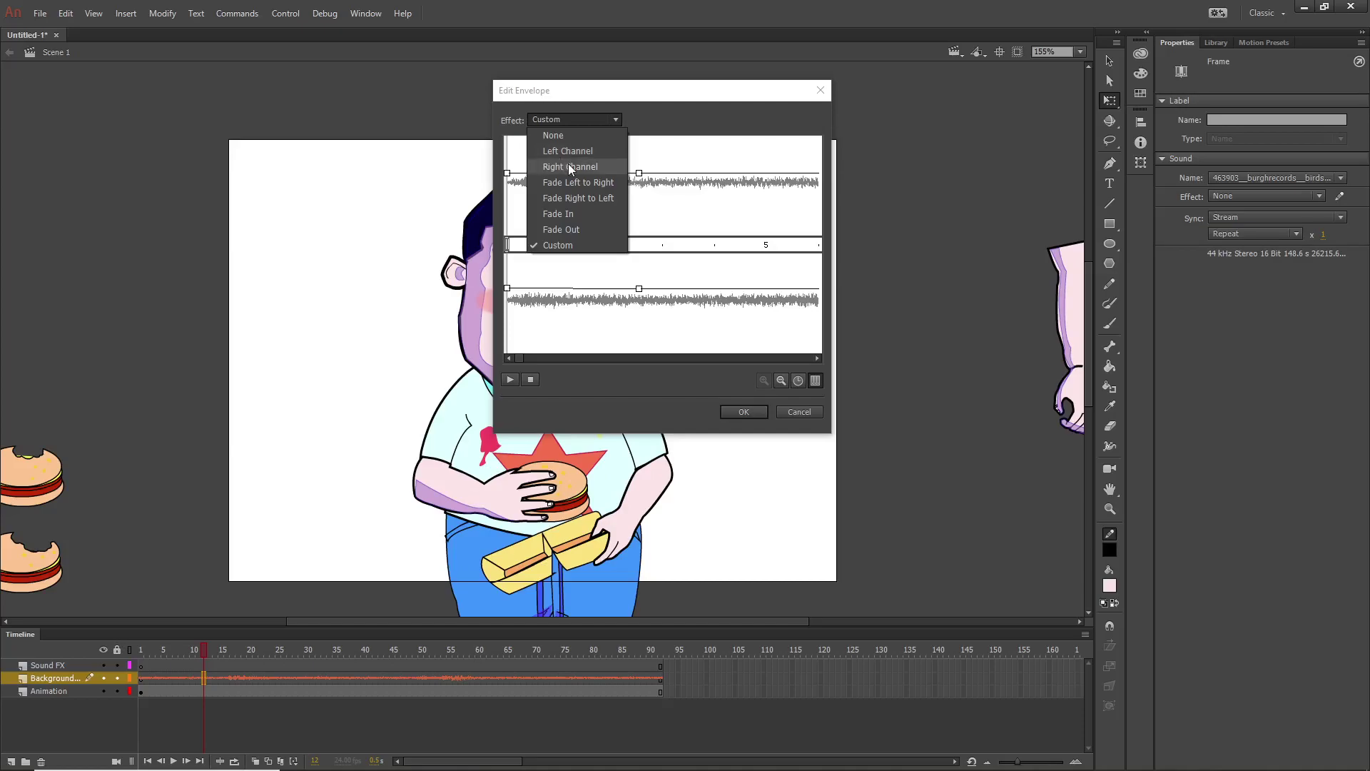
click(686, 109)
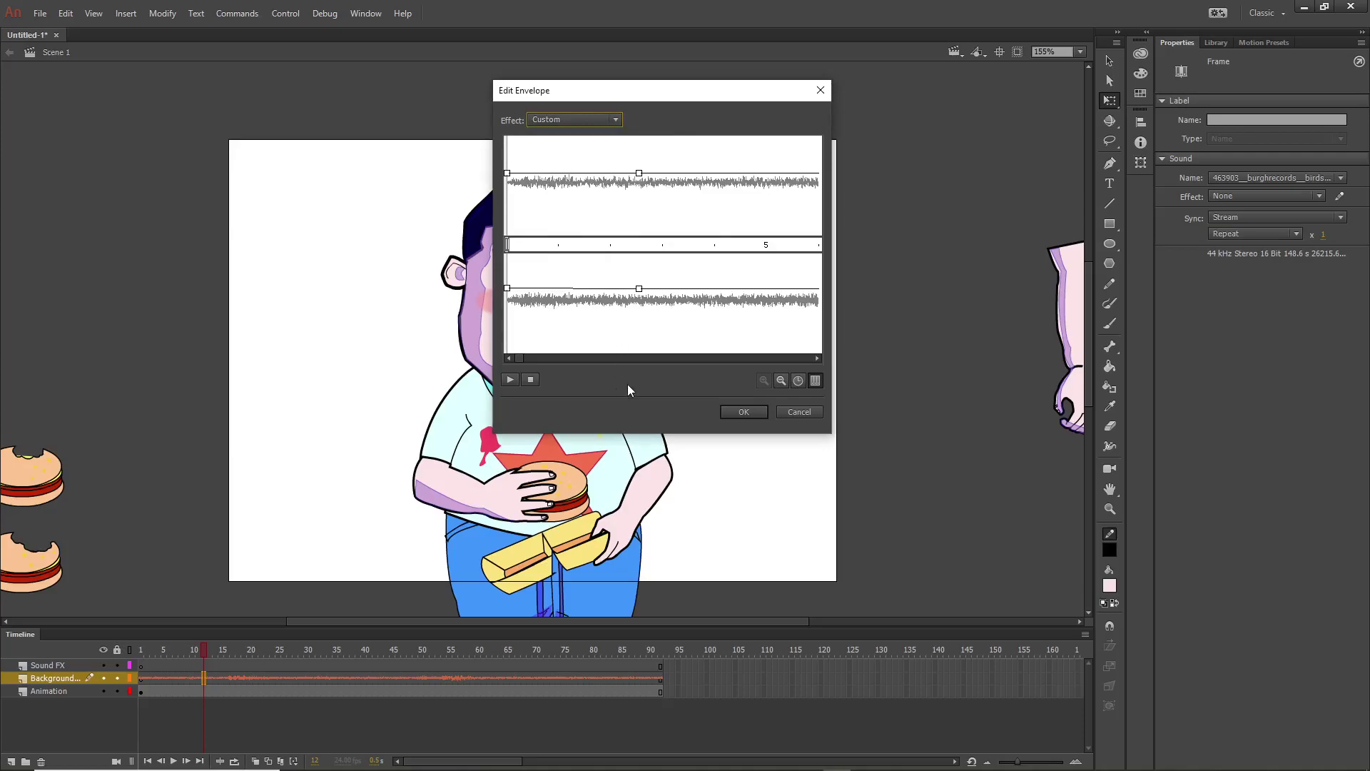
Step: Switch the envelope's scale to seconds and back to frames, and preview the background sound
click(798, 380)
click(780, 379)
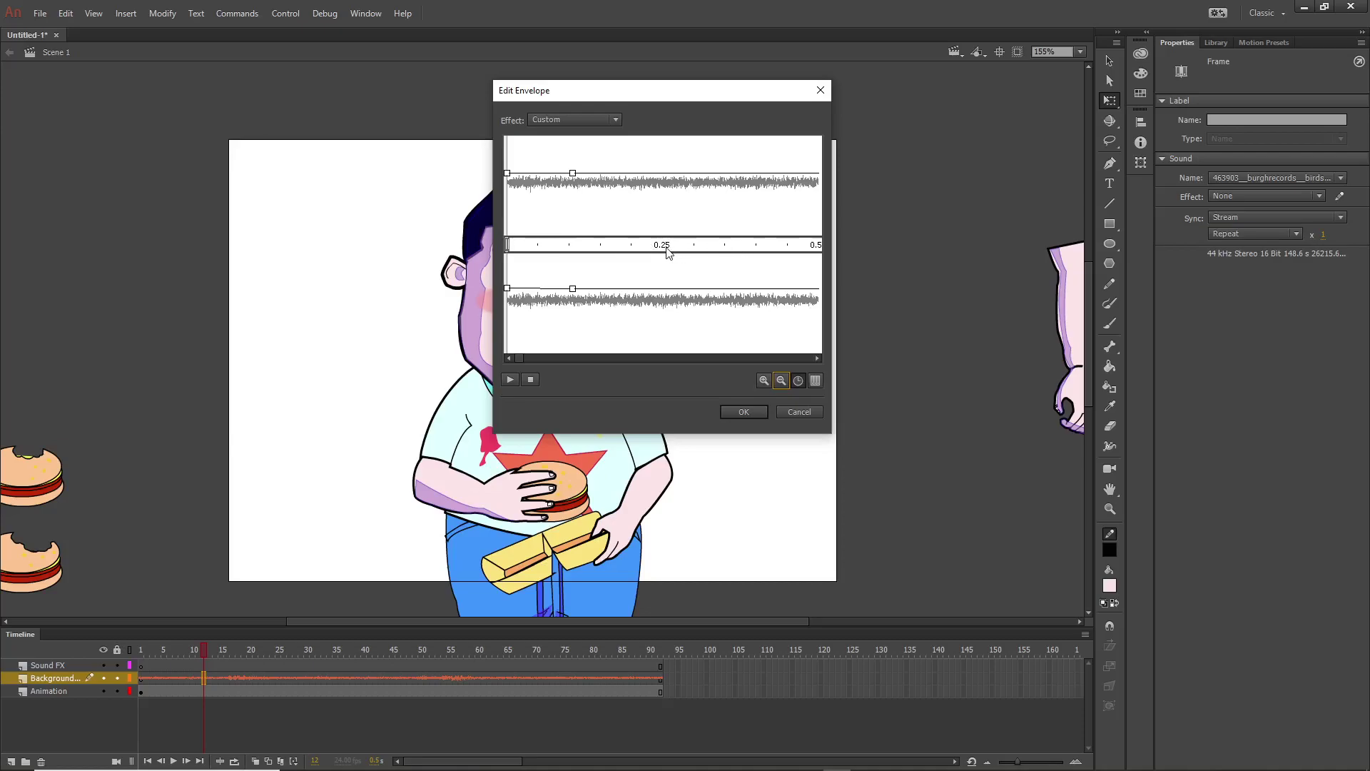
click(816, 380)
click(782, 380)
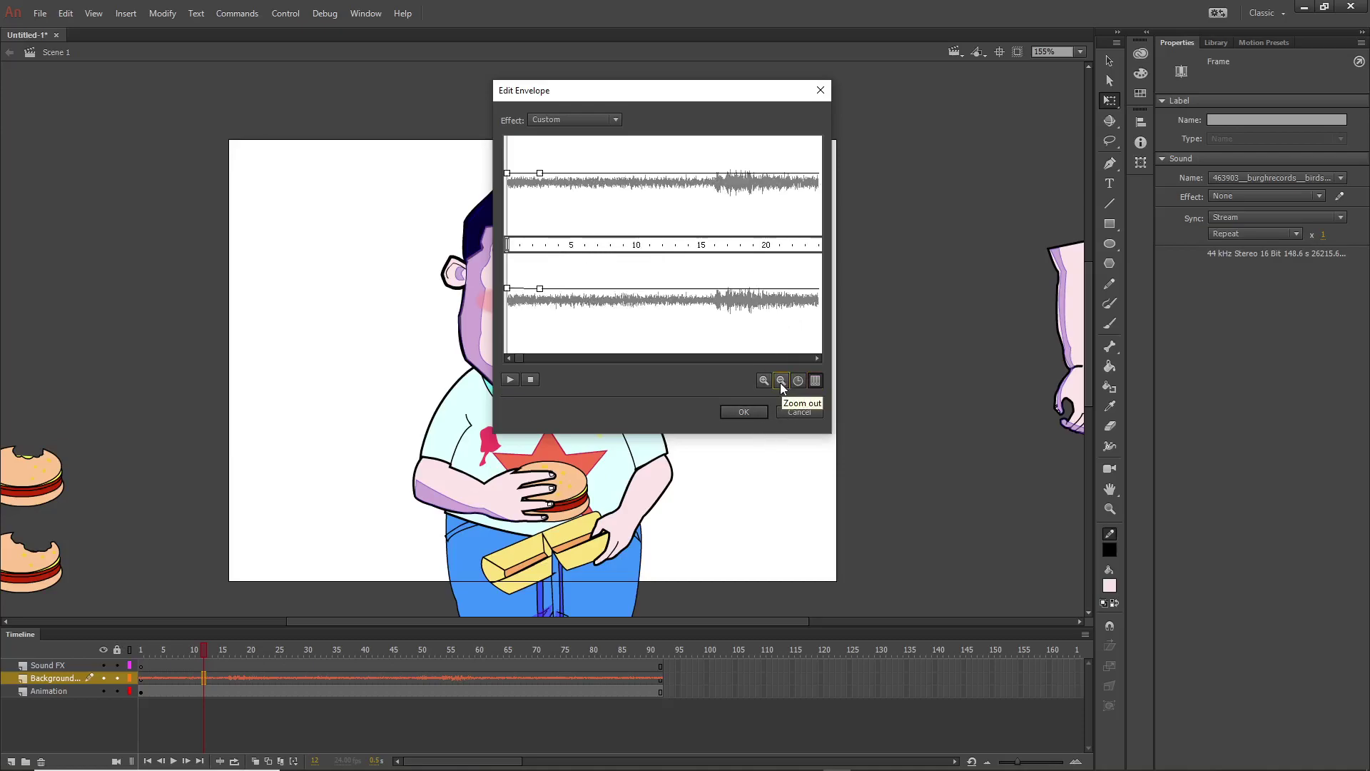
click(781, 380)
click(510, 380)
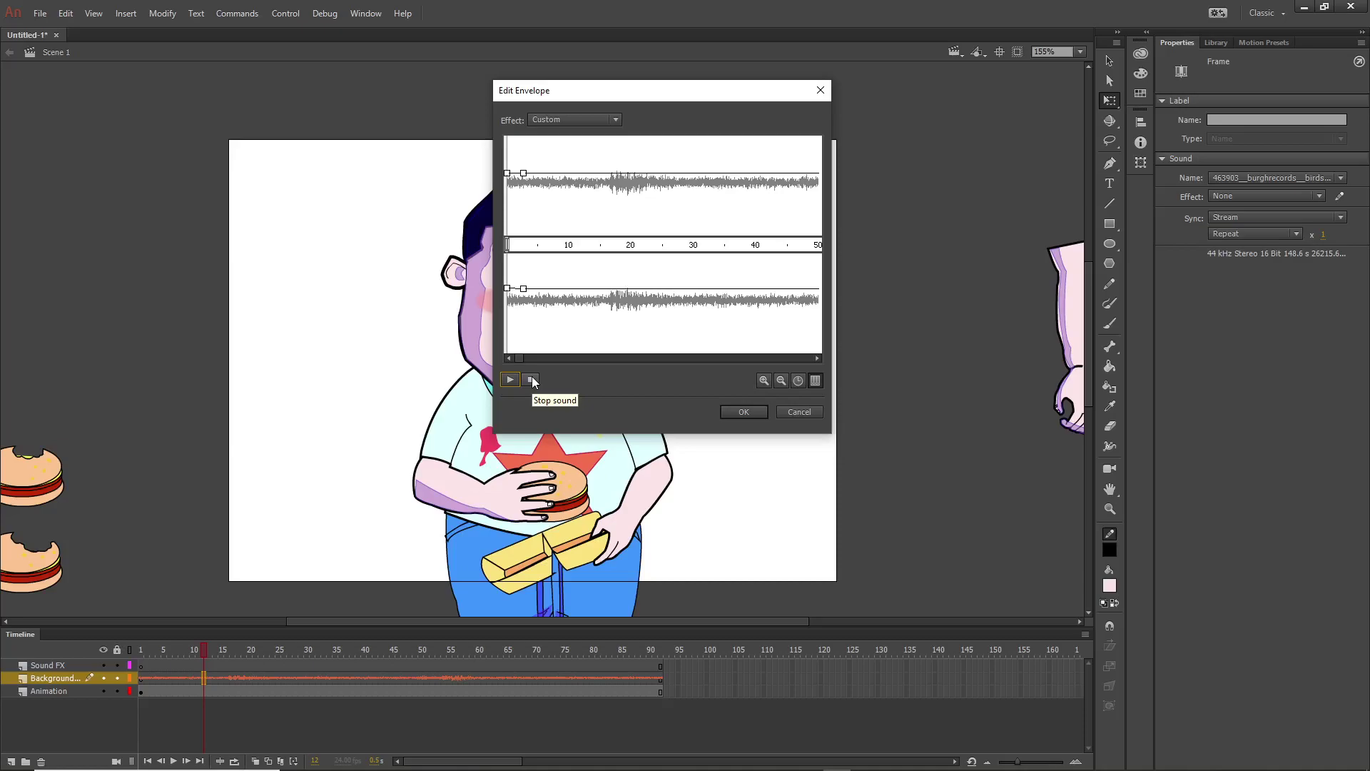
click(532, 380)
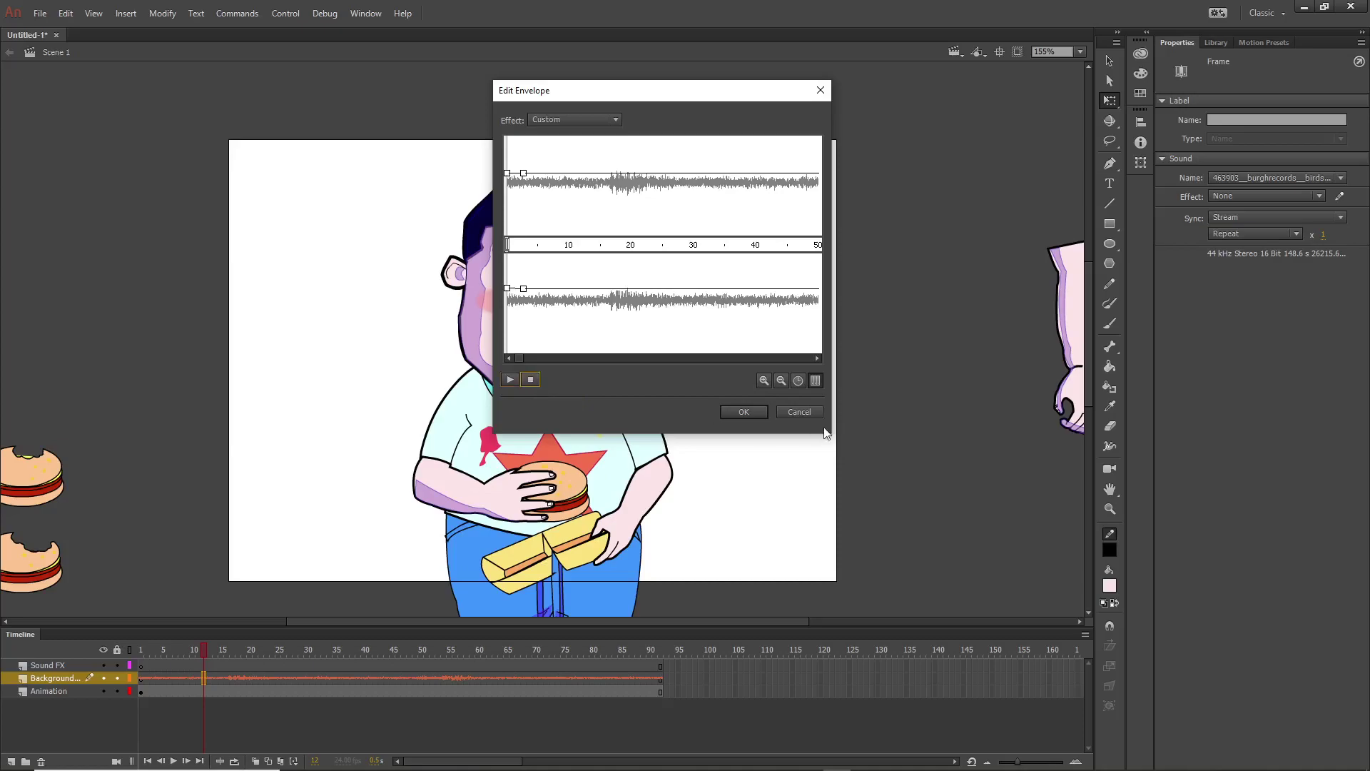
Step: Lower both channels' envelope lines onto the middle of the waveform with extra control points, and apply the custom envelope
click(507, 289)
drag(524, 290, 507, 298)
click(525, 300)
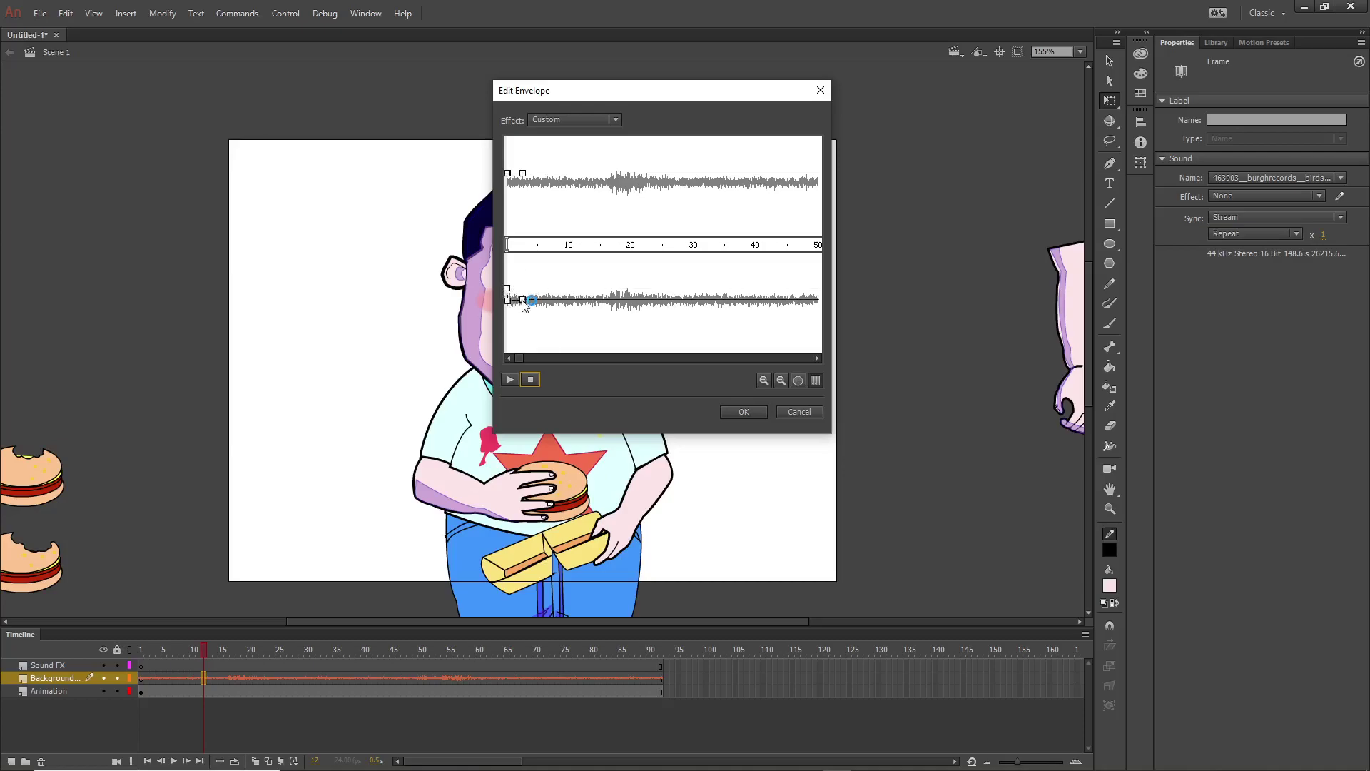
click(526, 299)
click(521, 304)
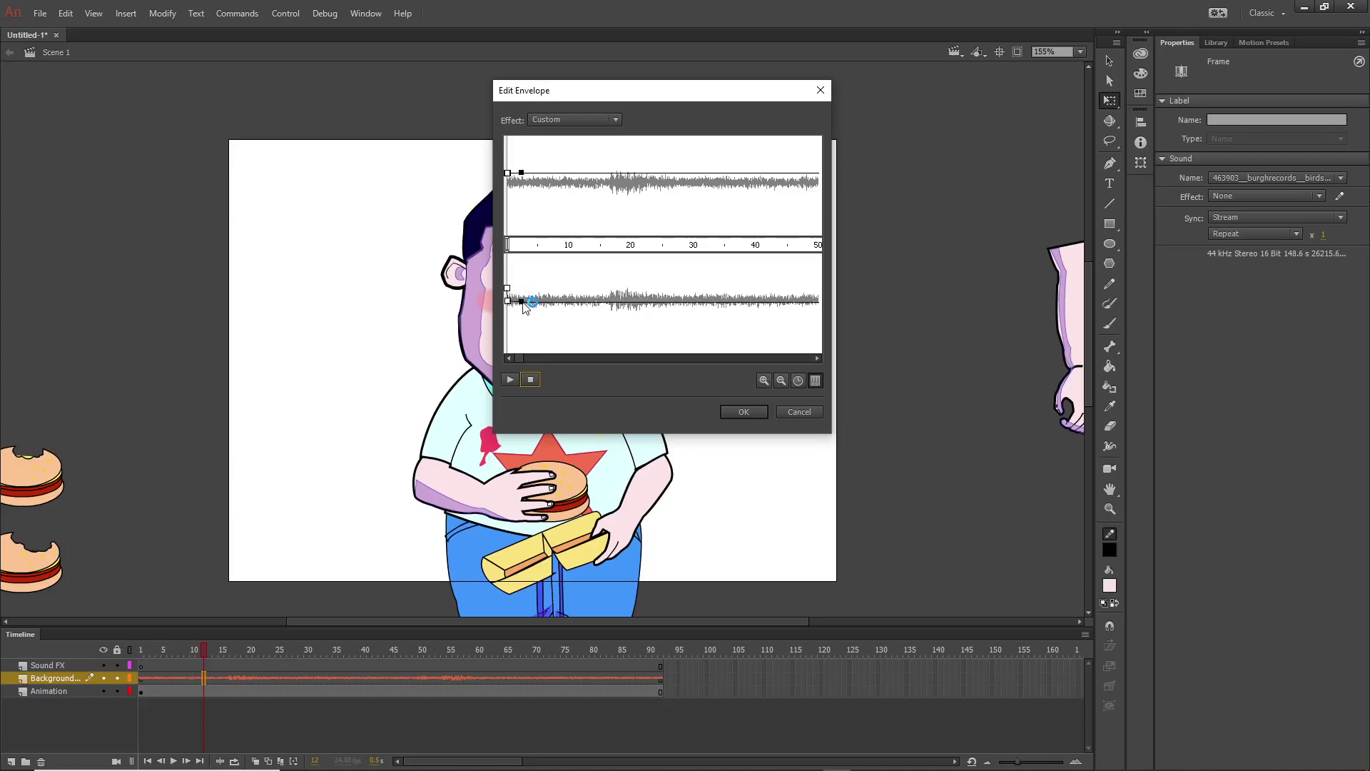
drag(521, 173, 507, 181)
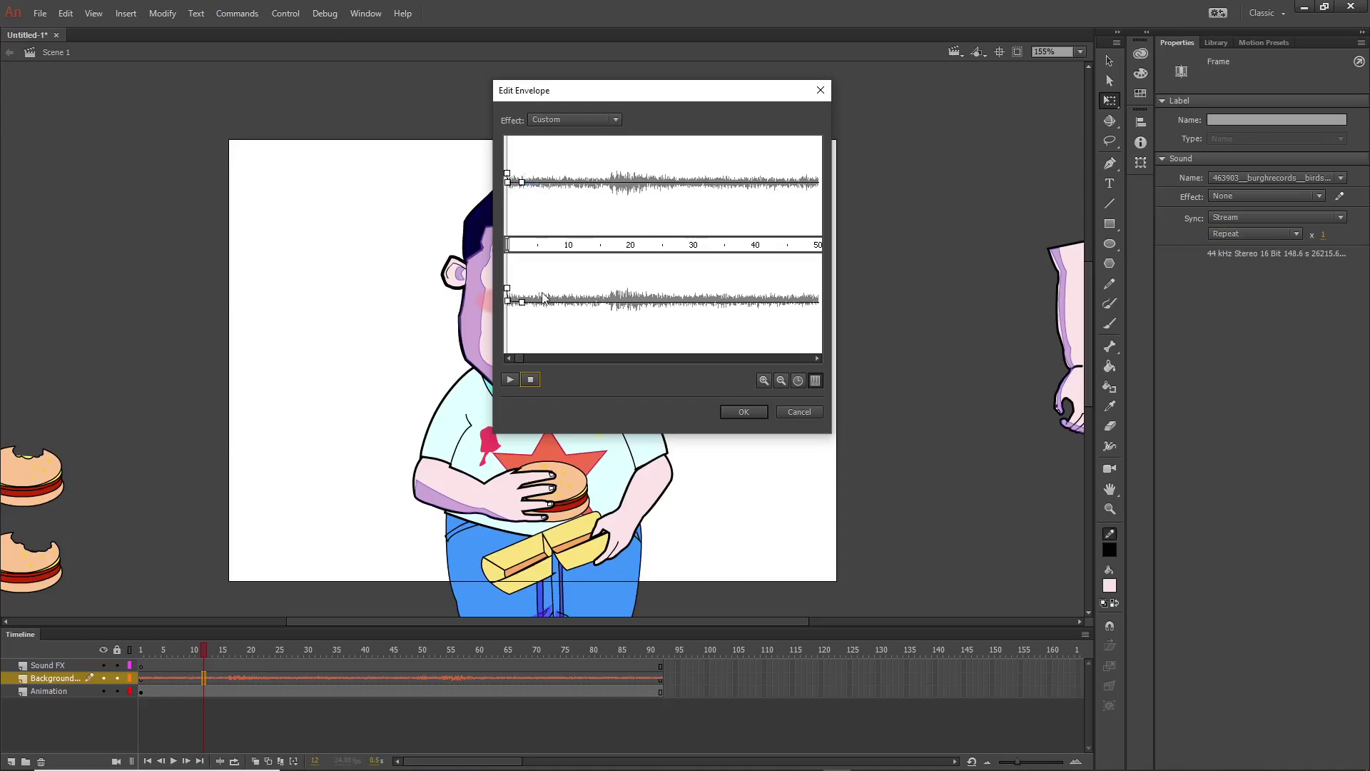
drag(508, 300, 508, 303)
click(744, 412)
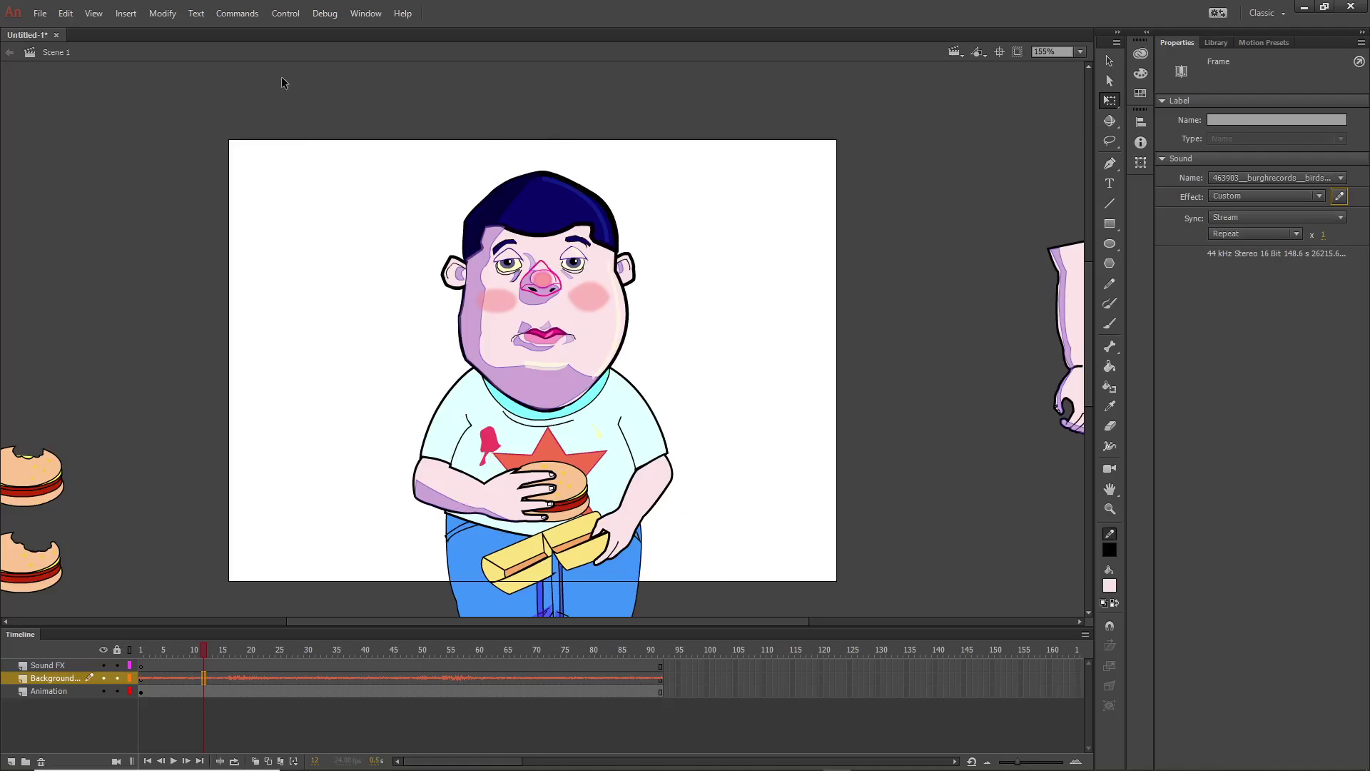
Step: Test the movie in Animate to check the background sound, and close the preview
click(285, 14)
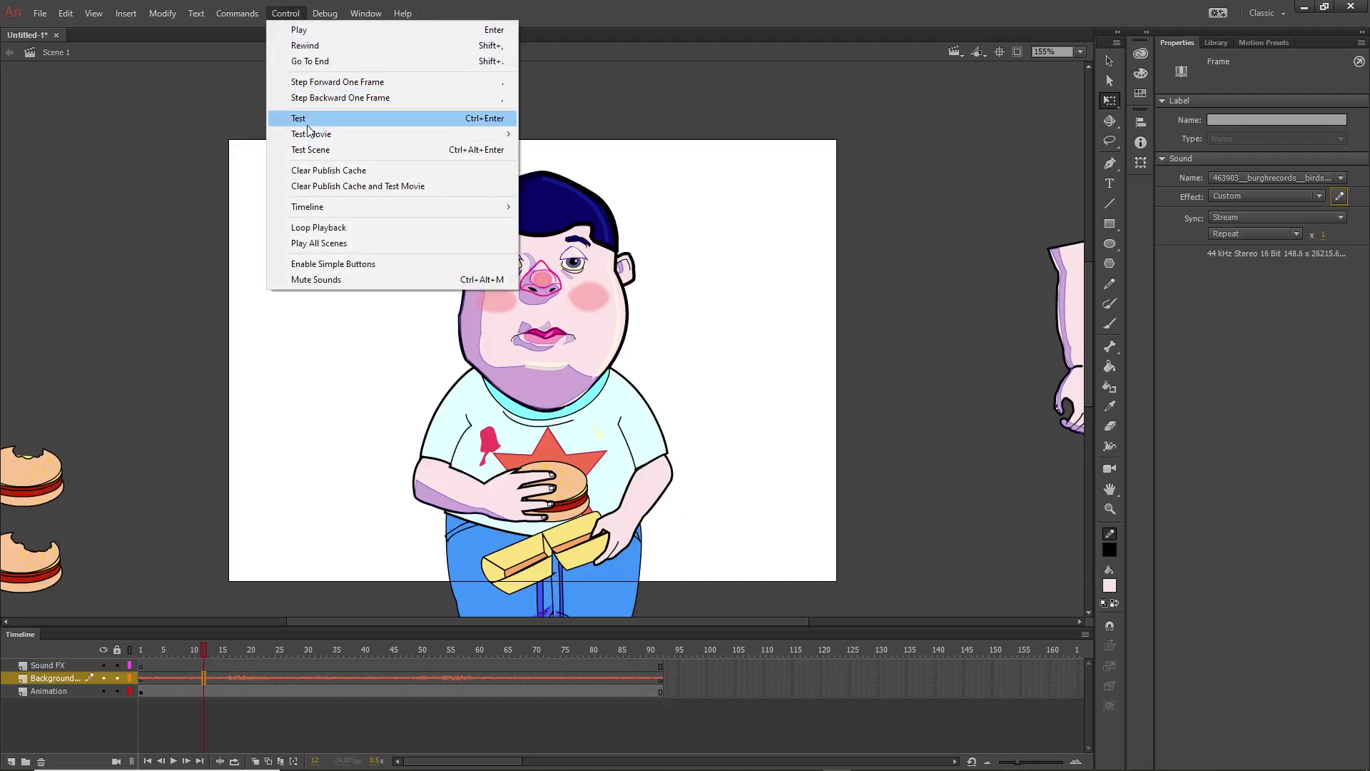
mouse_move(318, 134)
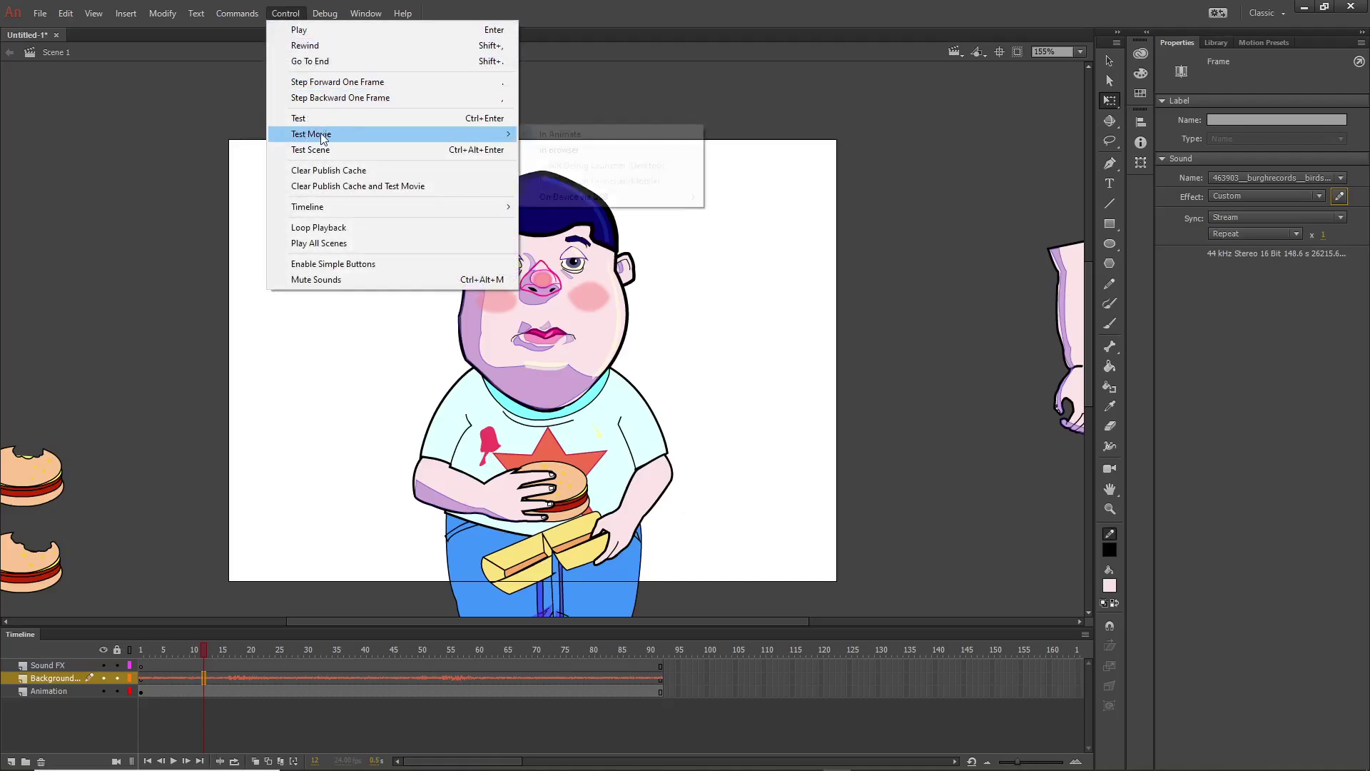
click(560, 134)
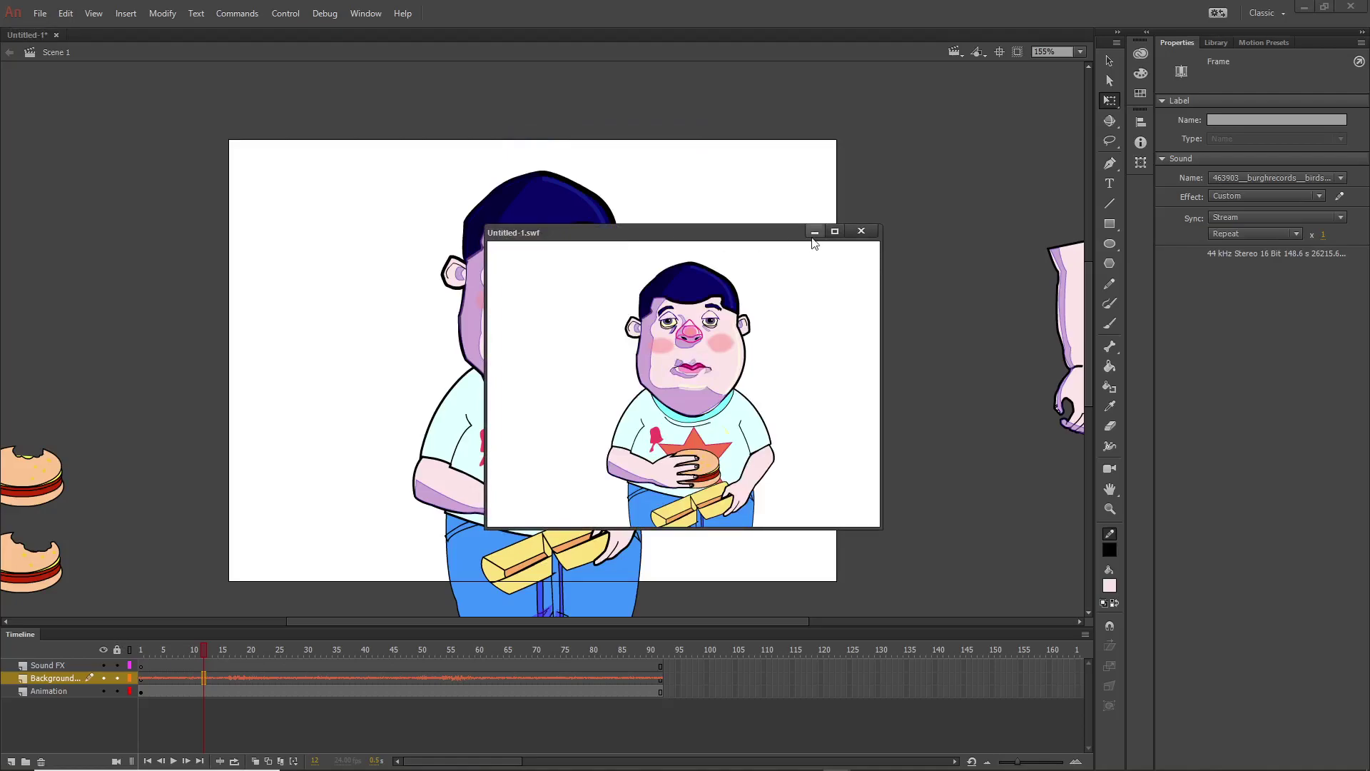
click(860, 231)
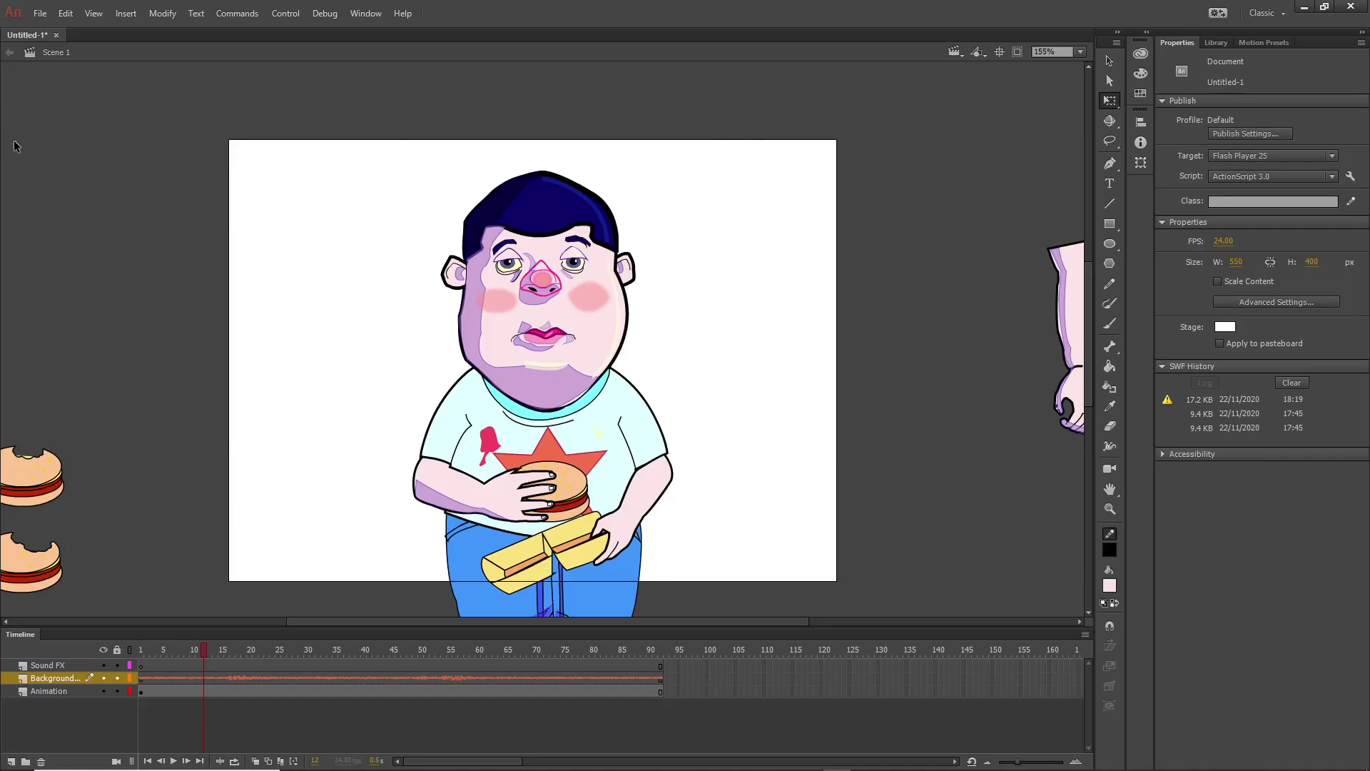
Step: Select the Sound FX layer and import the 536078 eating sound file into the library
click(40, 667)
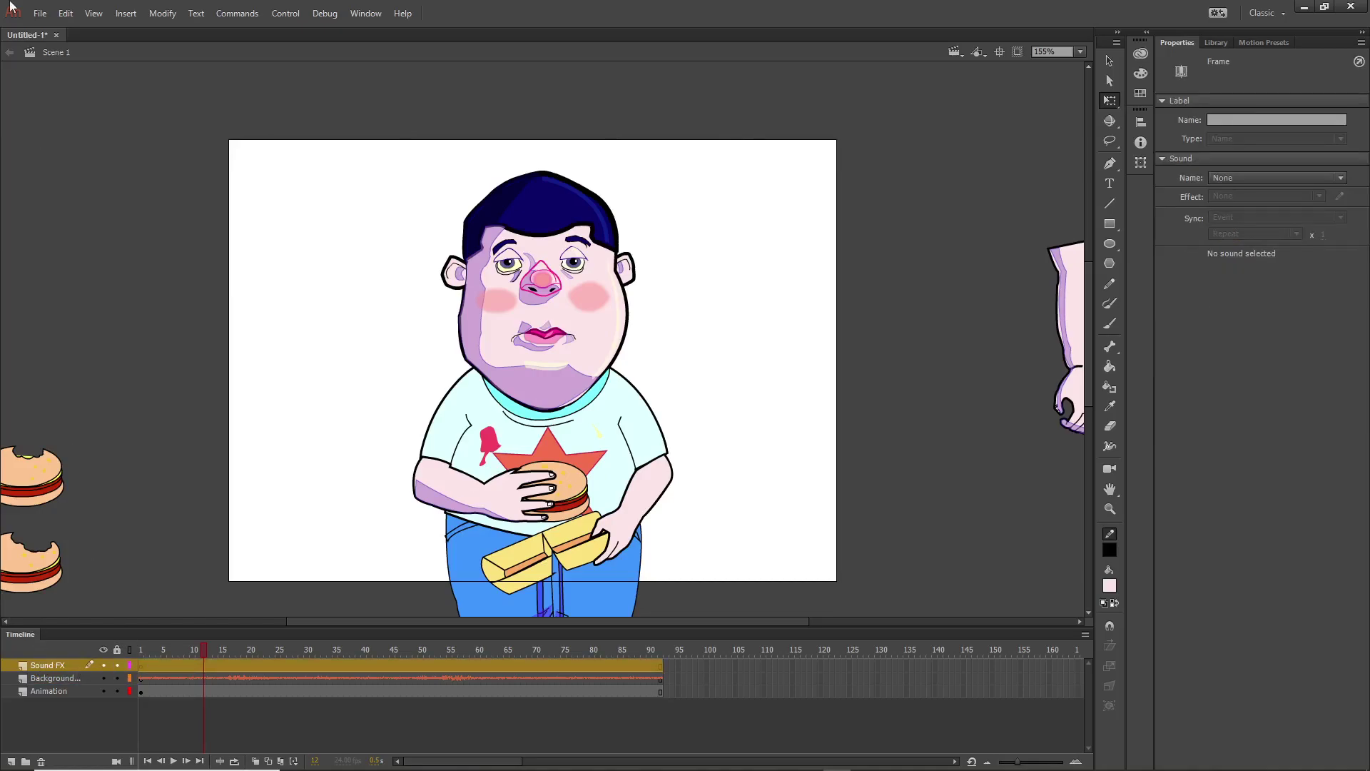
click(40, 14)
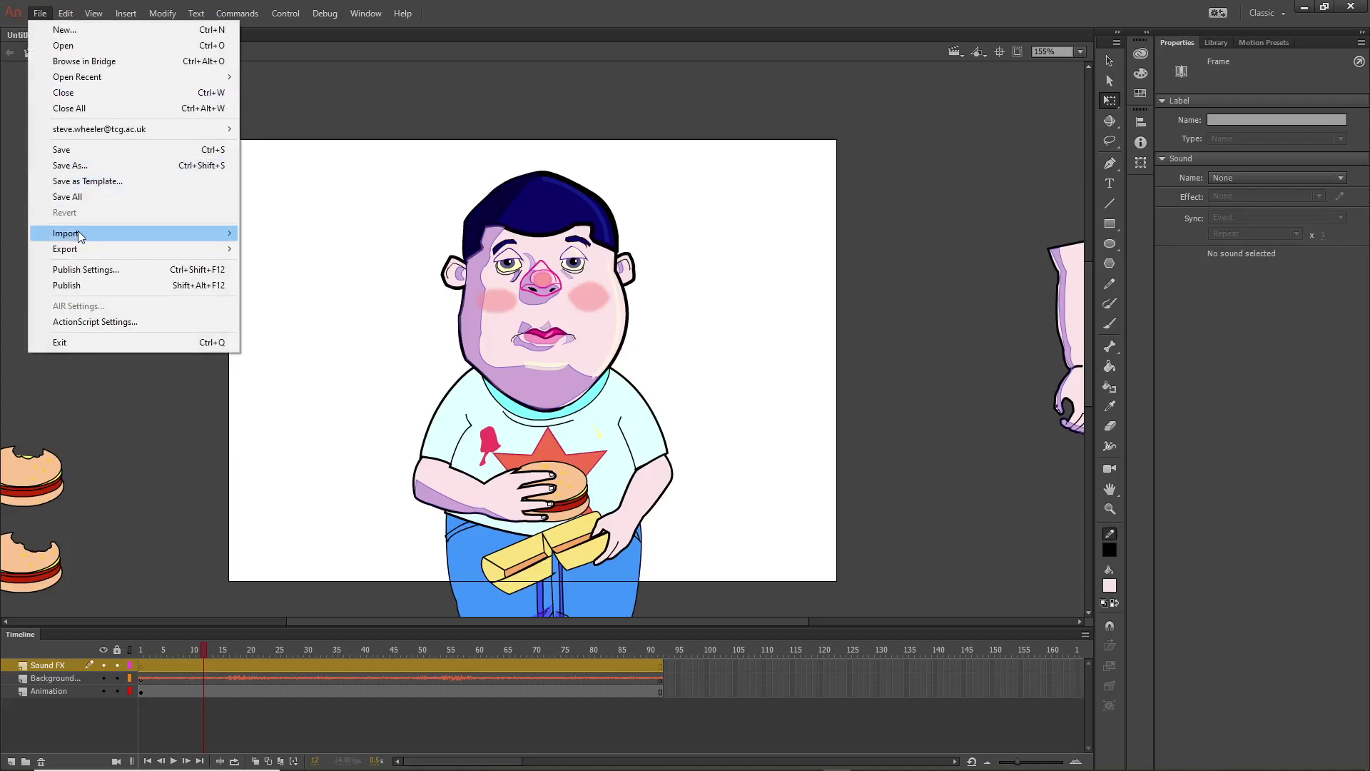
mouse_move(214, 233)
click(300, 250)
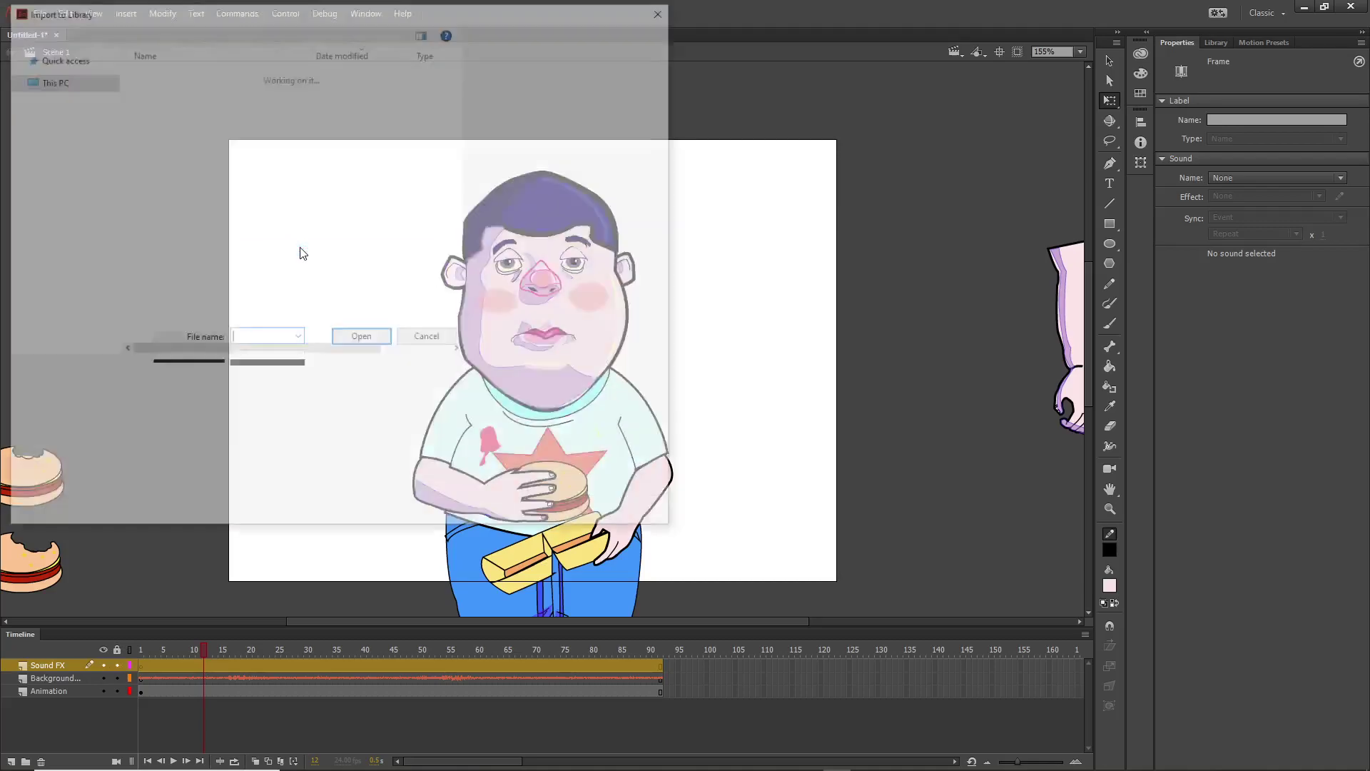
double_click(229, 140)
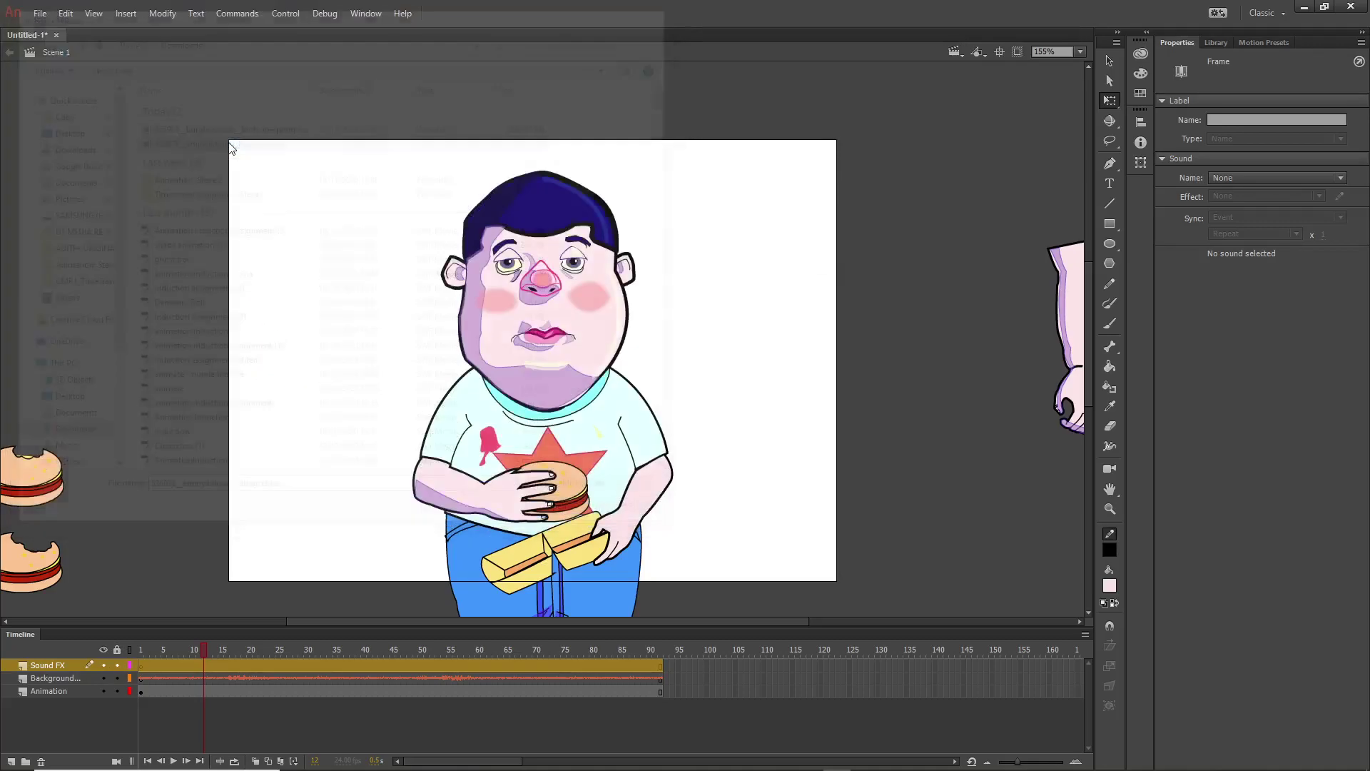
Step: Preview the imported eating sound in the library
click(1210, 46)
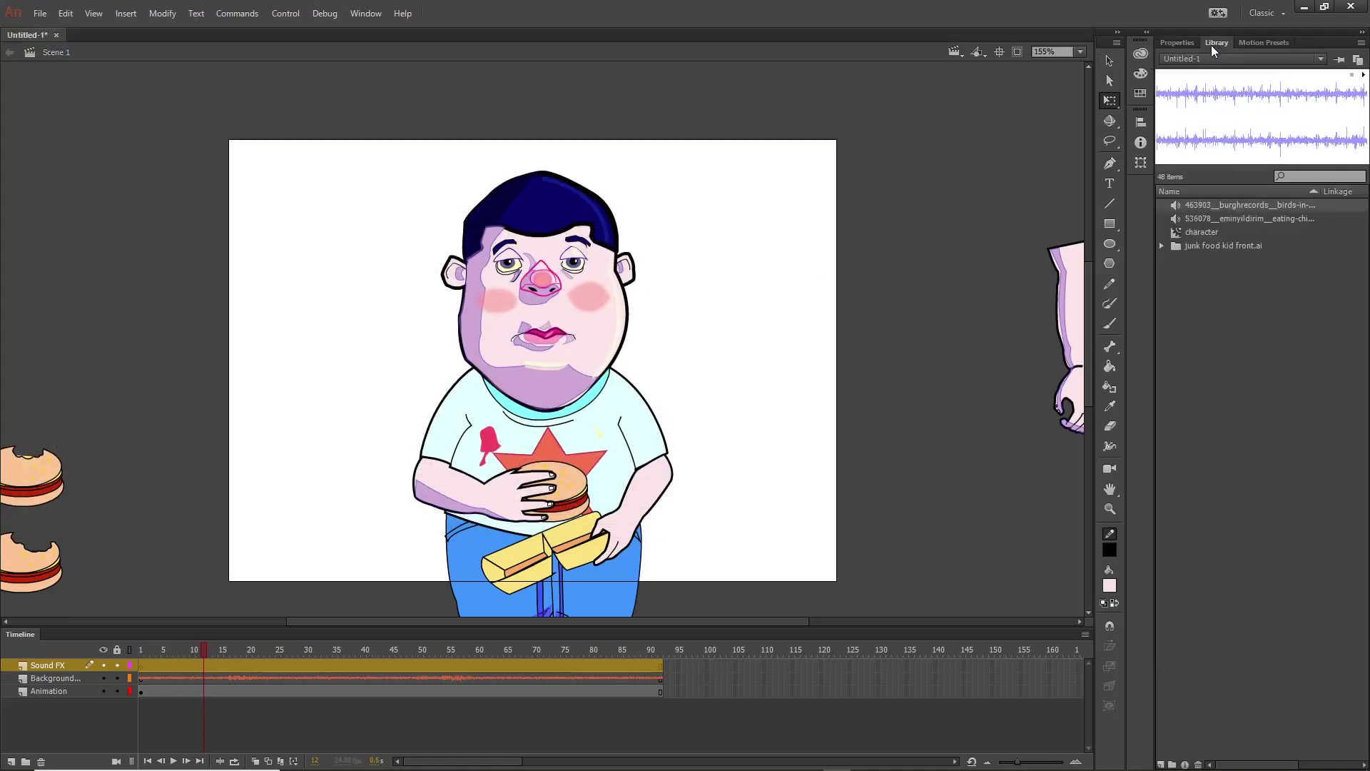
click(1248, 218)
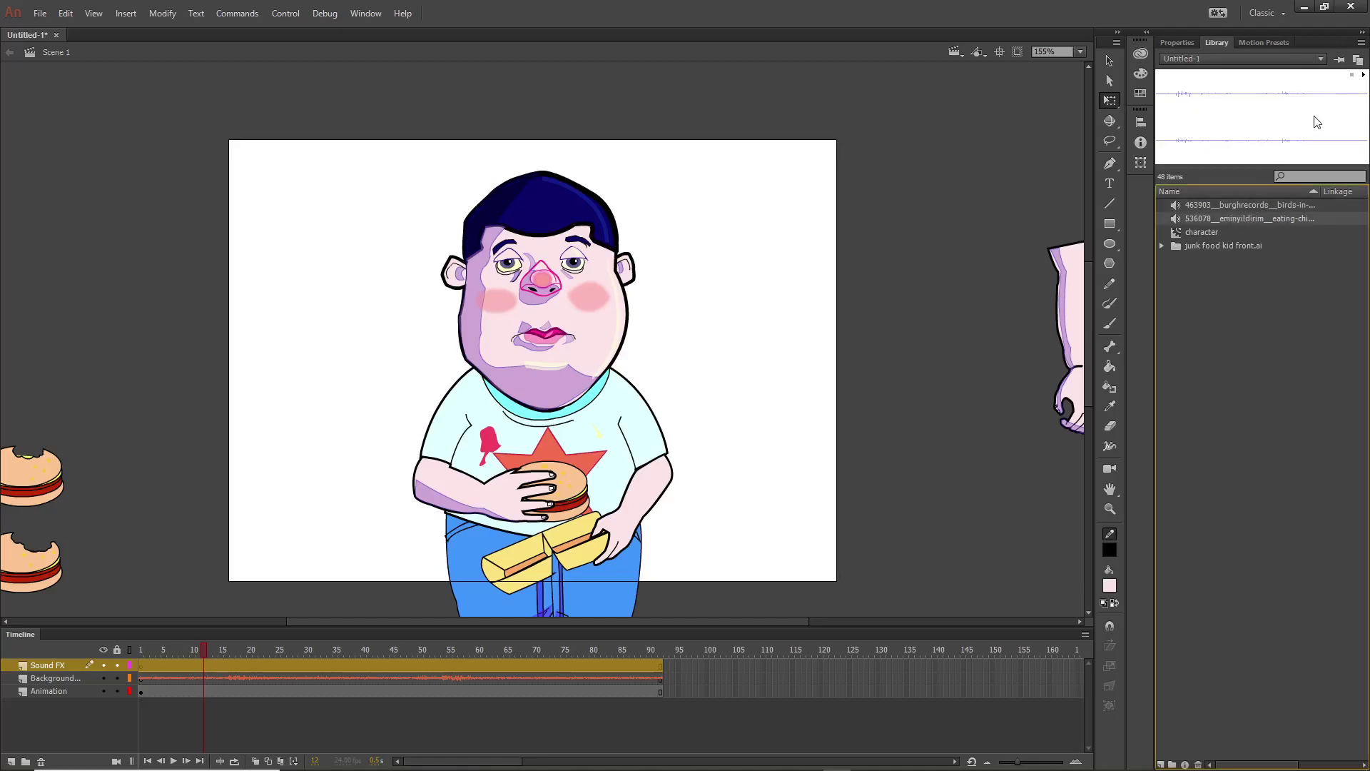
click(1362, 75)
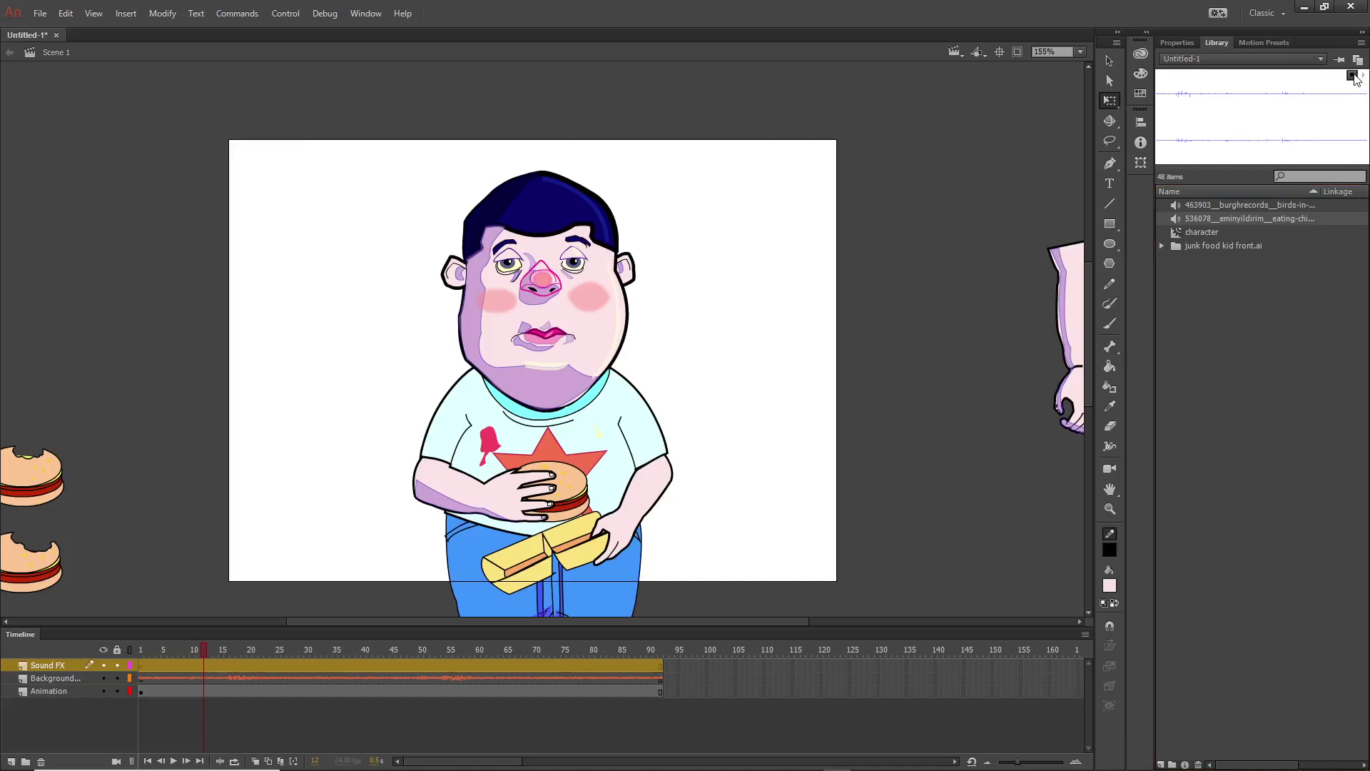
click(1352, 76)
Step: Place the eating sound from the library on the Sound FX layer and scrub the timeline to hear it
drag(1243, 216, 676, 309)
click(277, 652)
click(236, 659)
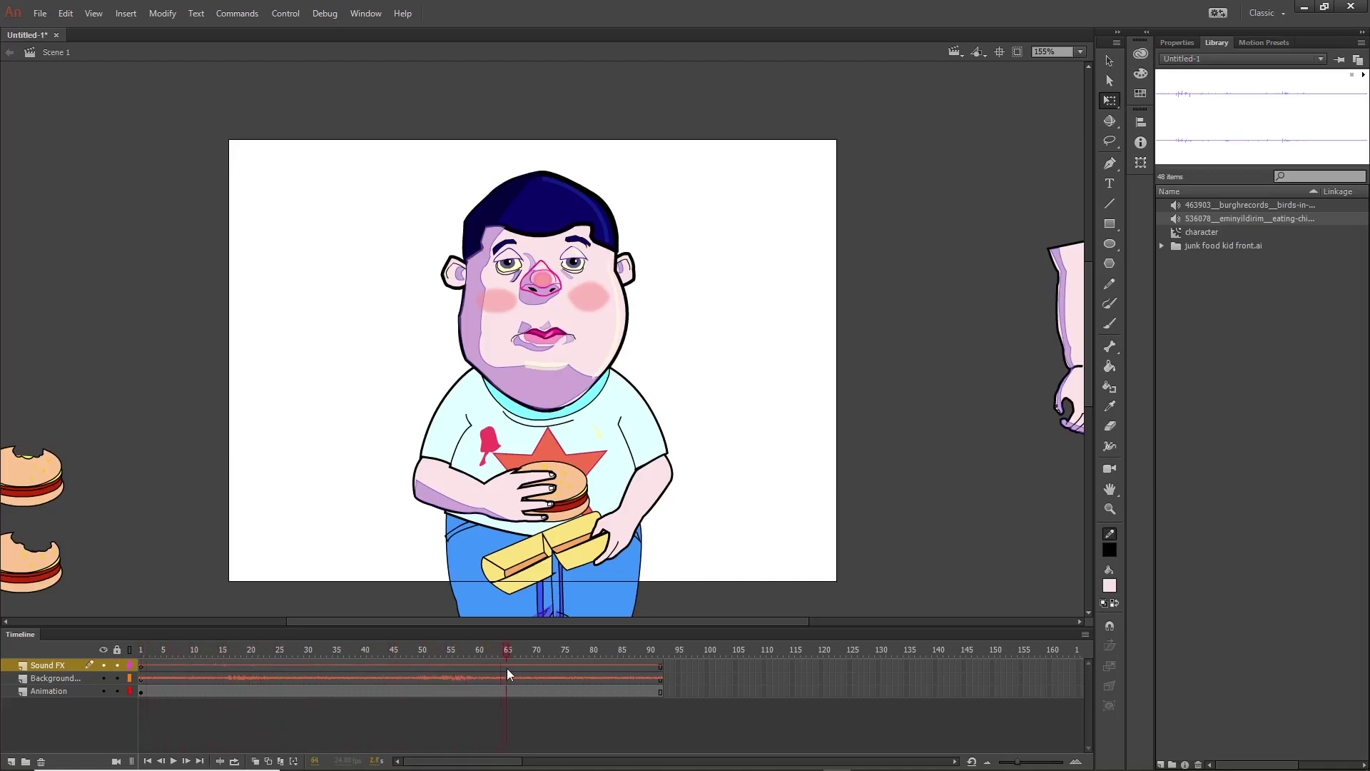
drag(563, 668, 107, 657)
Step: Lower the volume envelope of the Background layer's birds sound in both channels, preview it and apply the change
click(177, 678)
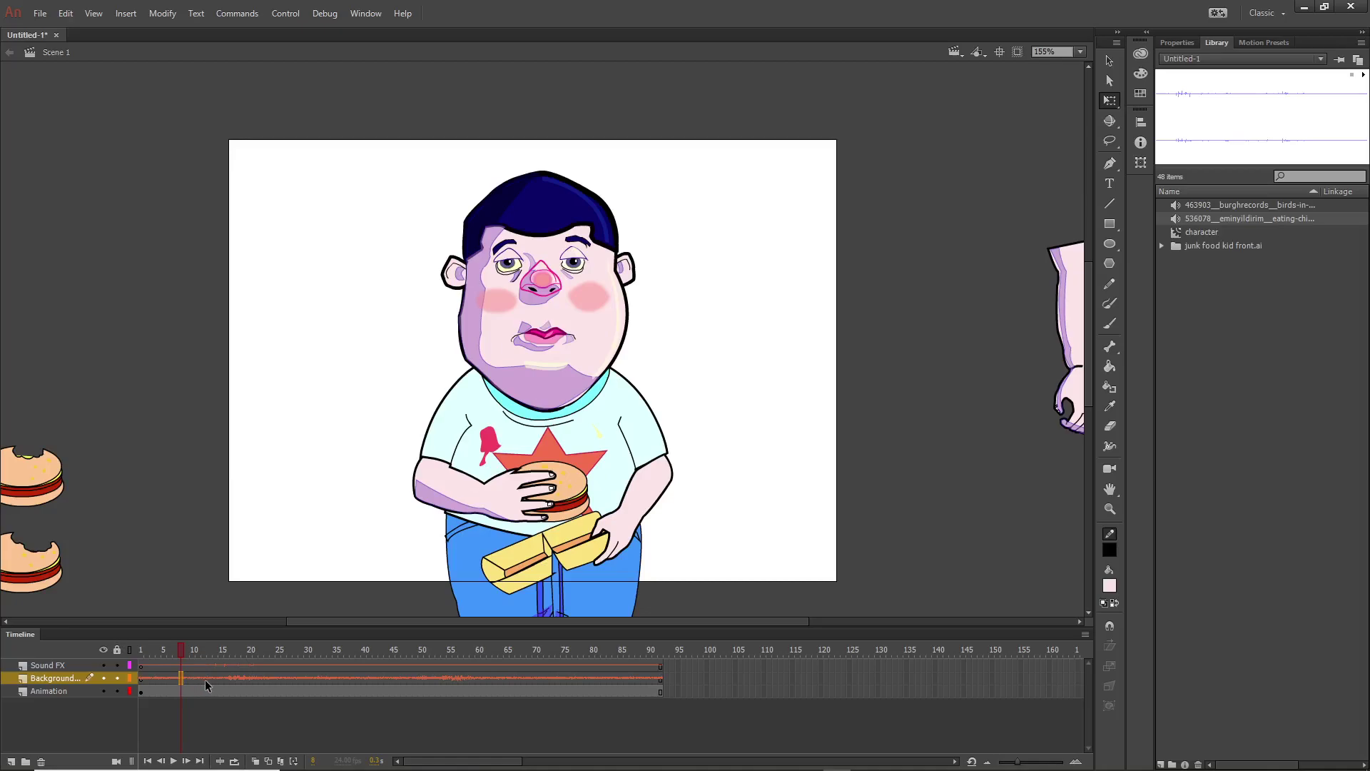
click(1180, 42)
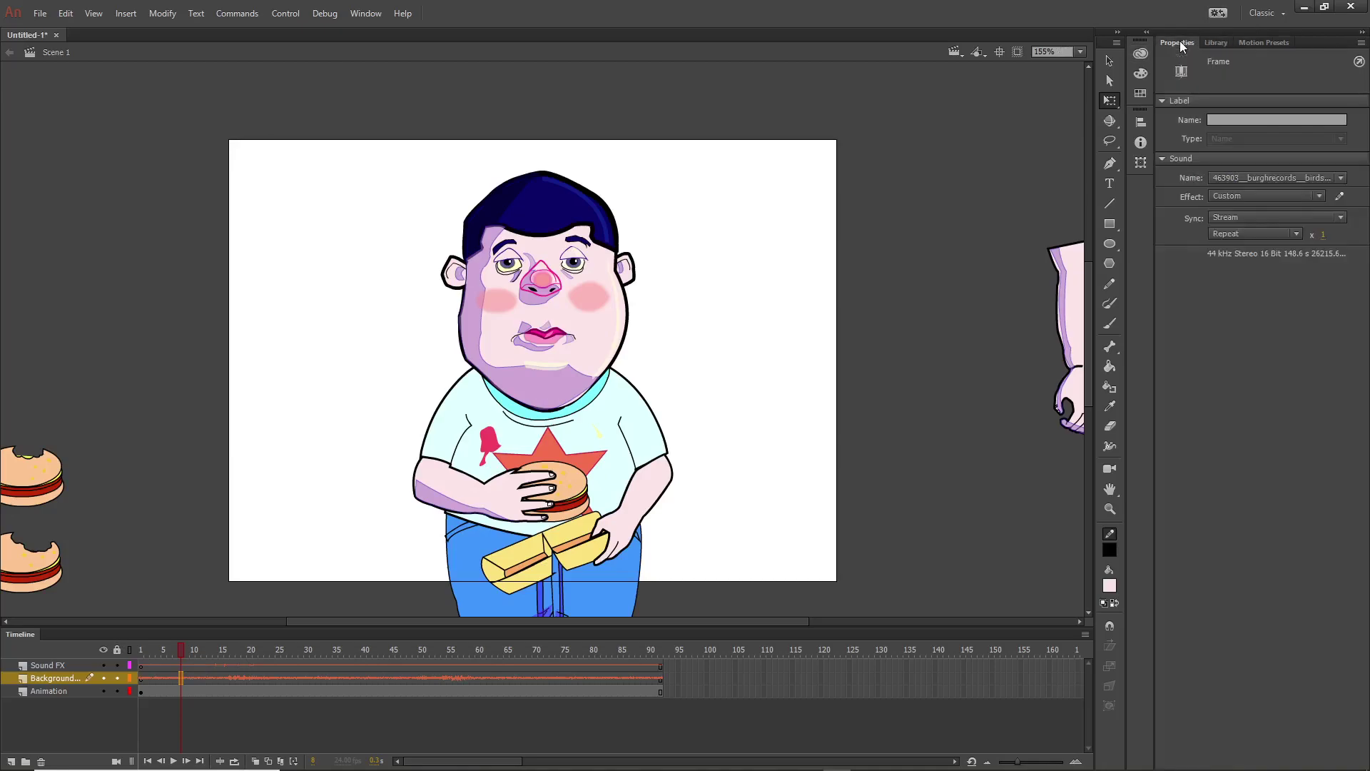
click(1338, 198)
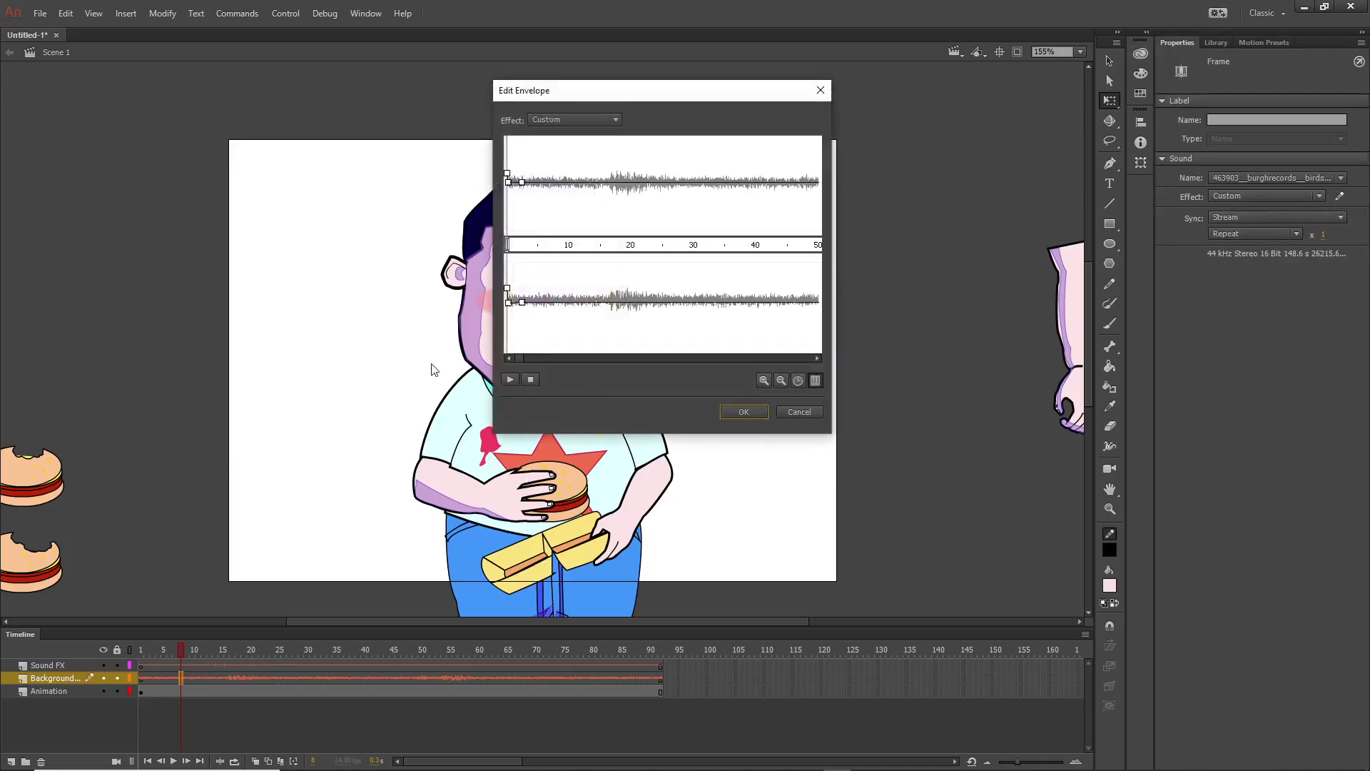
drag(507, 299, 506, 350)
drag(523, 303, 508, 335)
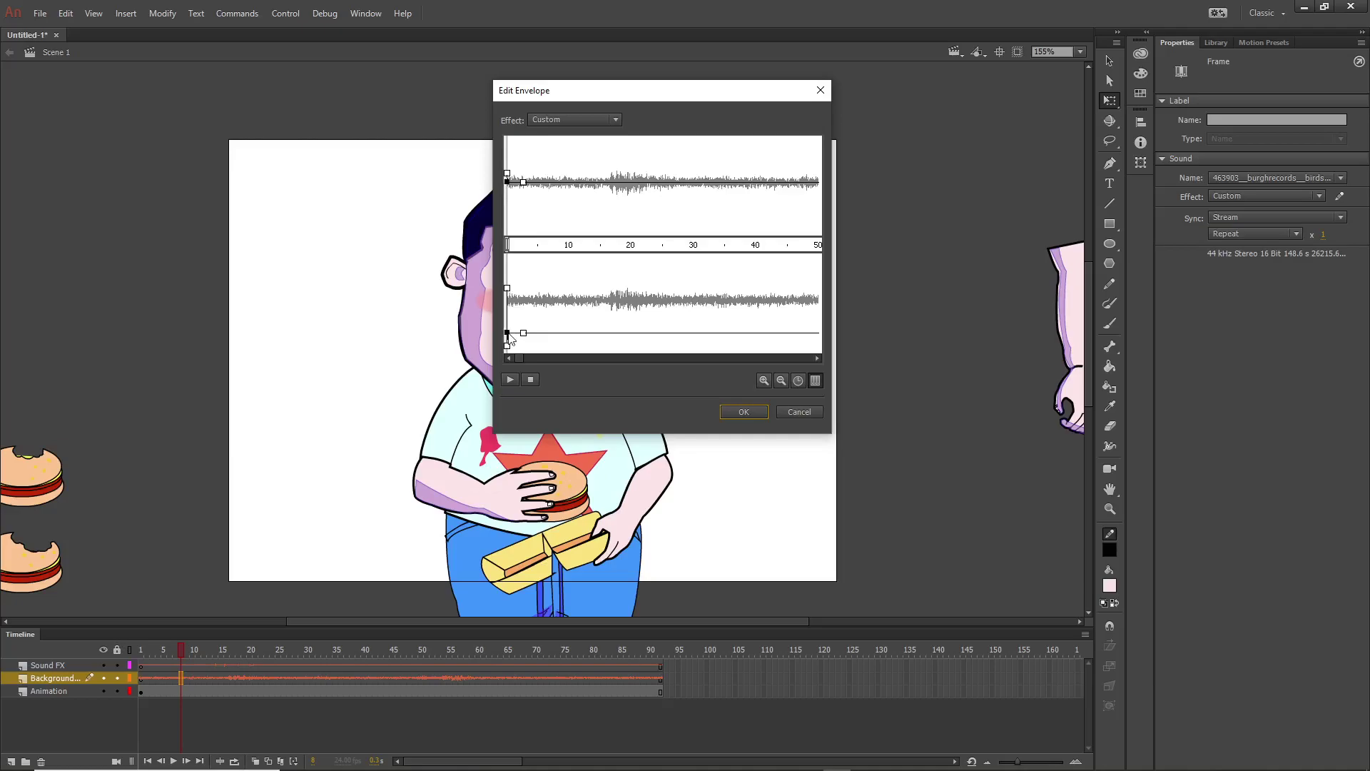
drag(523, 333, 507, 328)
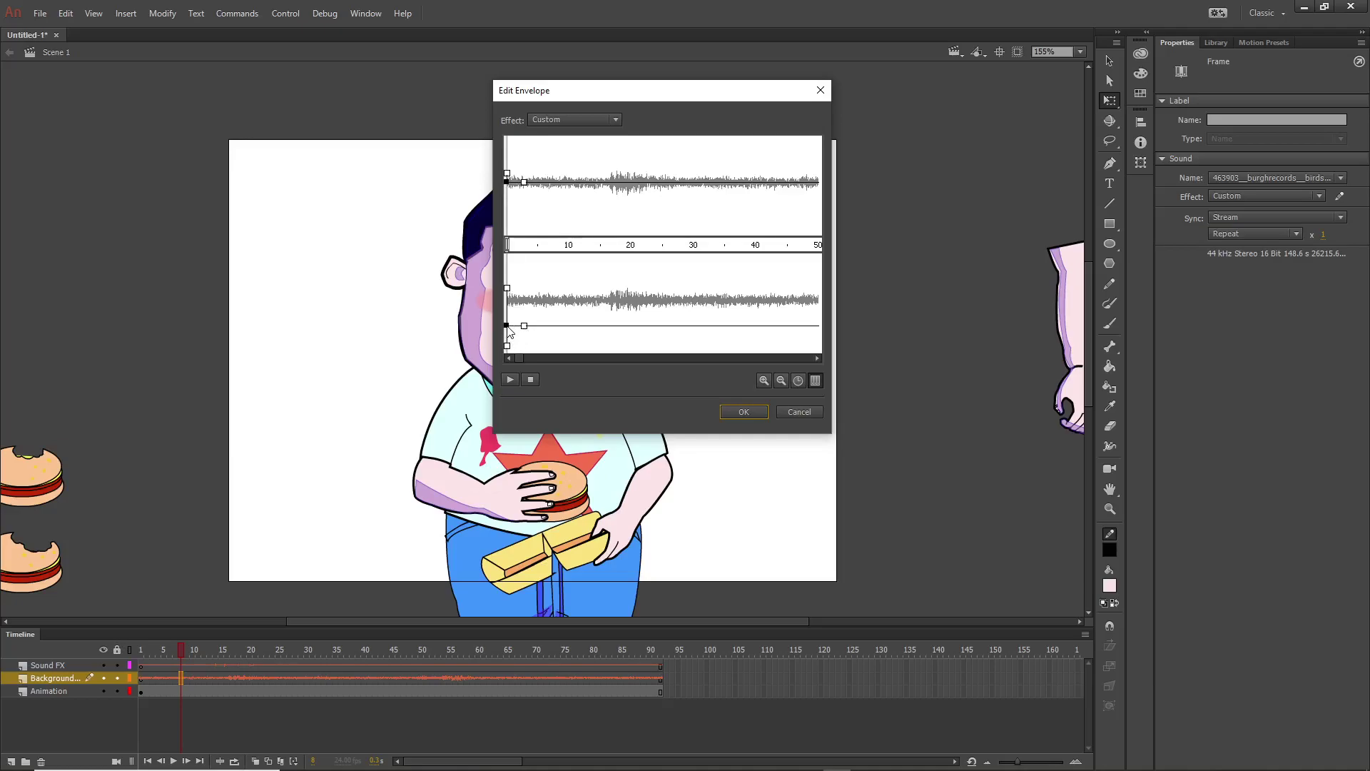
click(525, 183)
drag(524, 183, 507, 207)
click(509, 379)
click(531, 382)
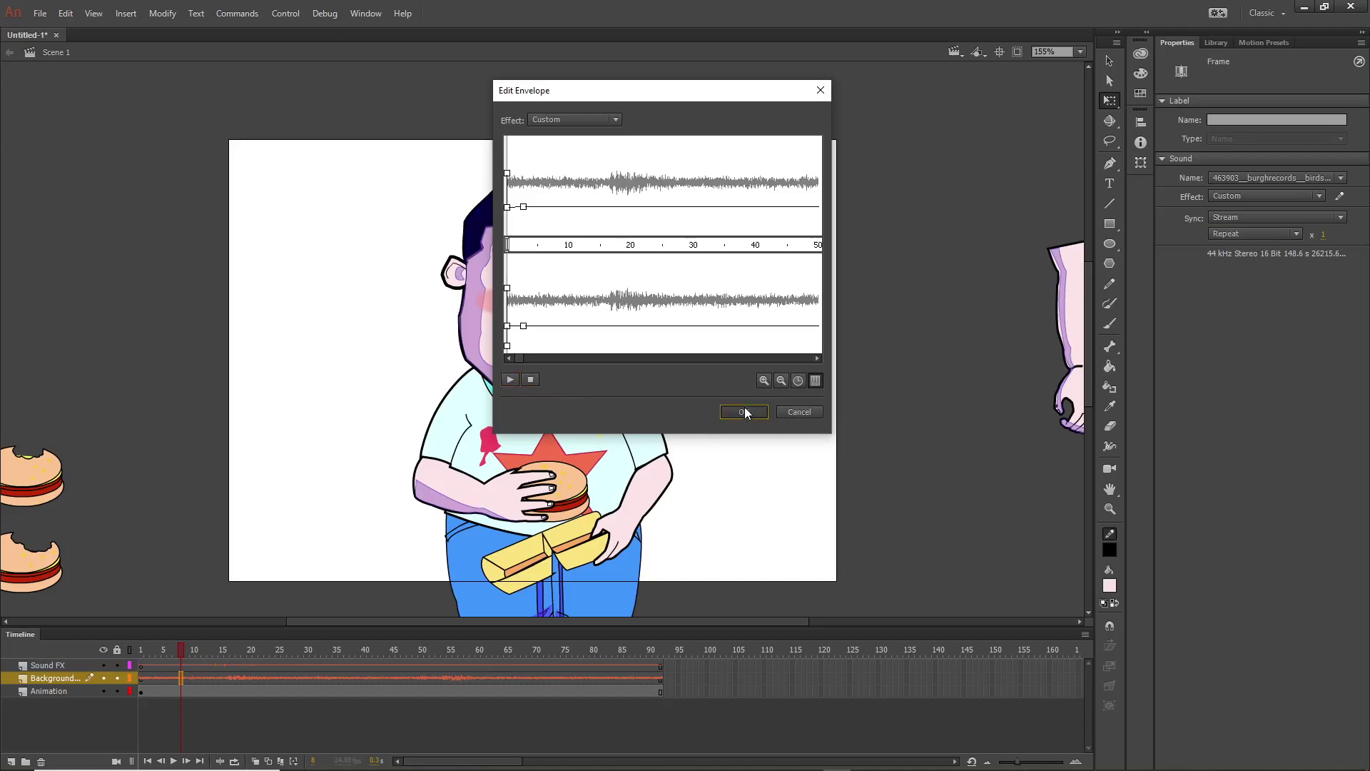
click(743, 411)
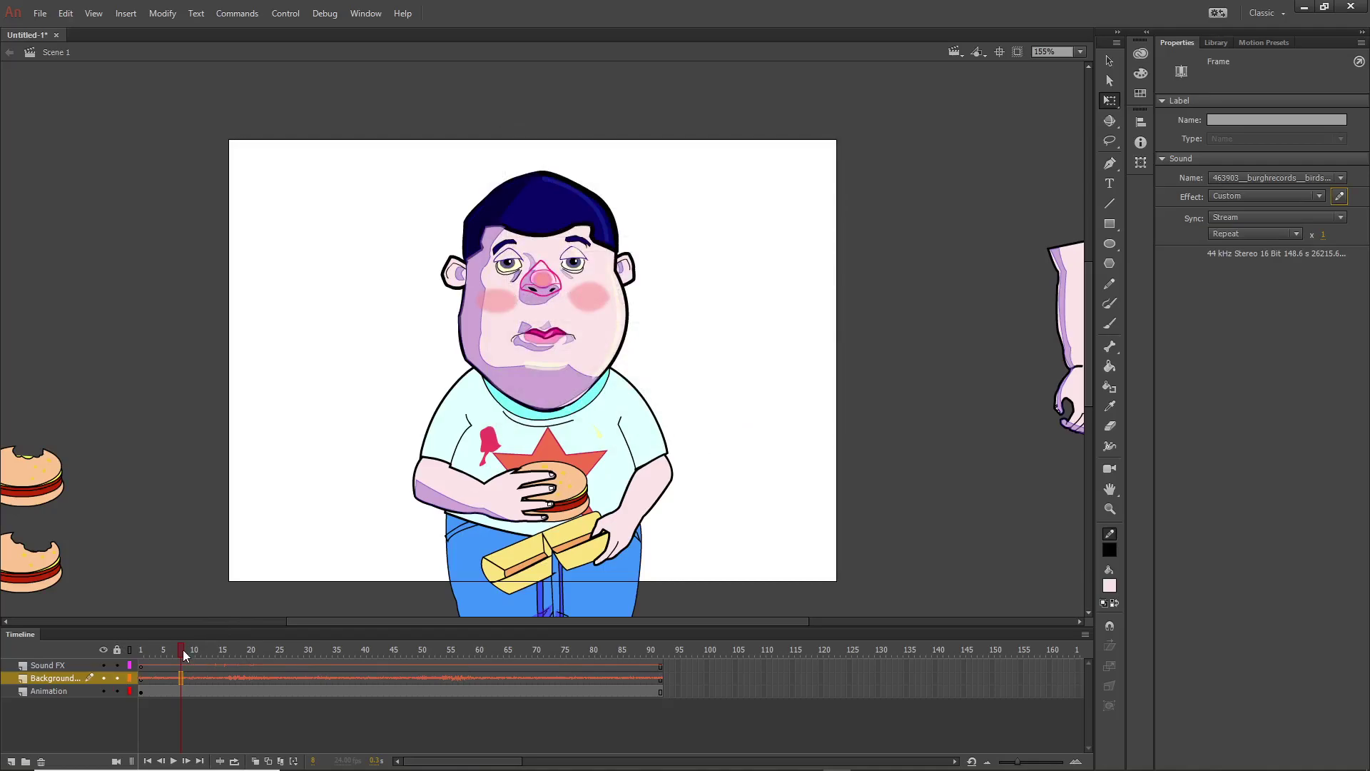
Step: Scrub the timeline and test the movie in Animate to check the balance between the two sounds, and close the preview
drag(147, 648, 116, 651)
drag(233, 645, 278, 650)
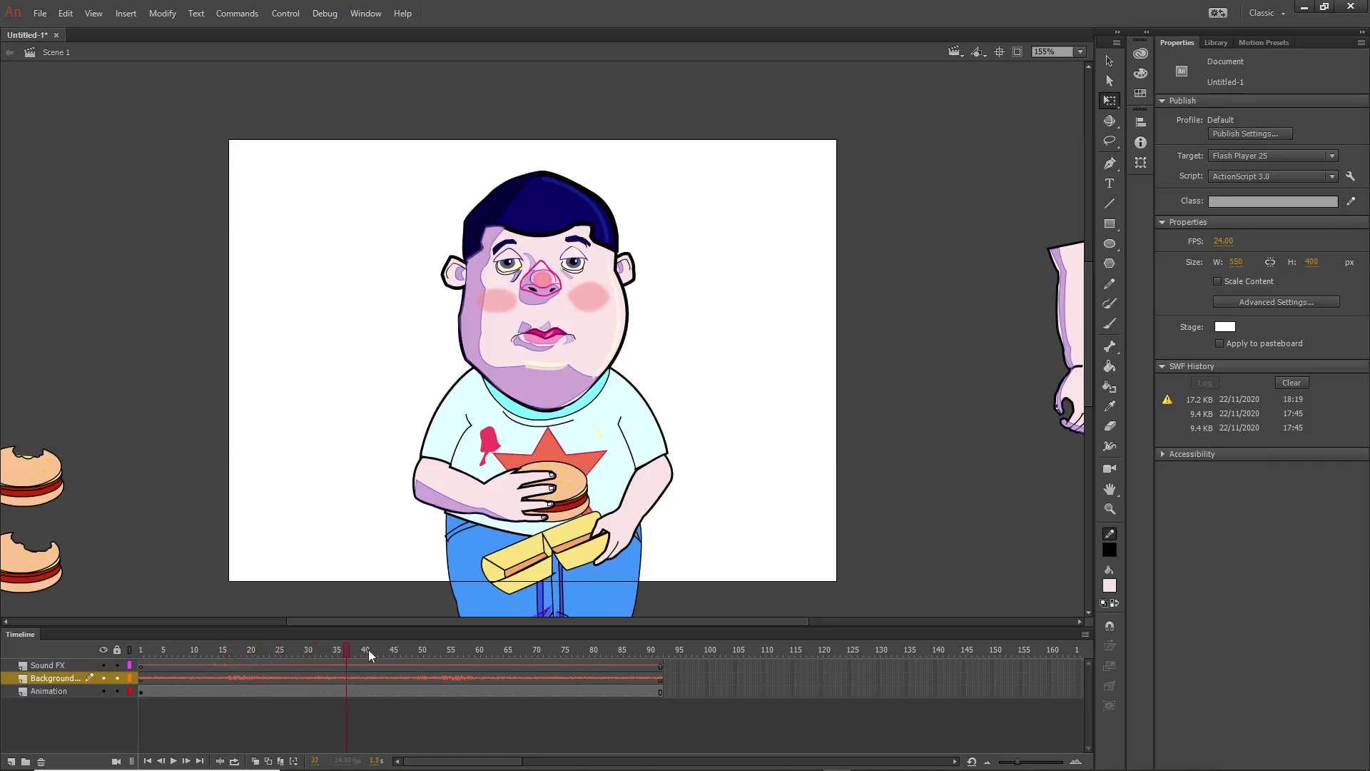
drag(472, 658, 145, 652)
click(286, 13)
click(303, 120)
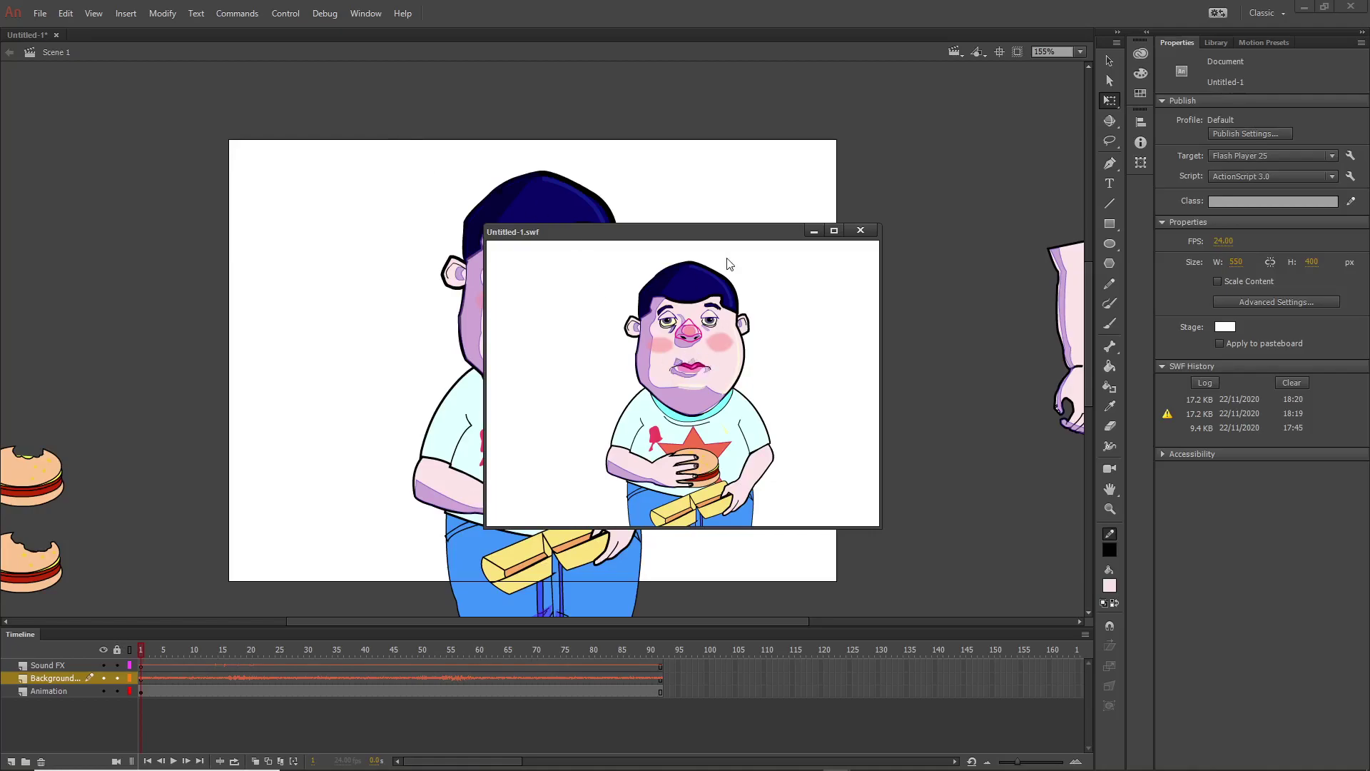
click(860, 231)
drag(147, 651, 295, 651)
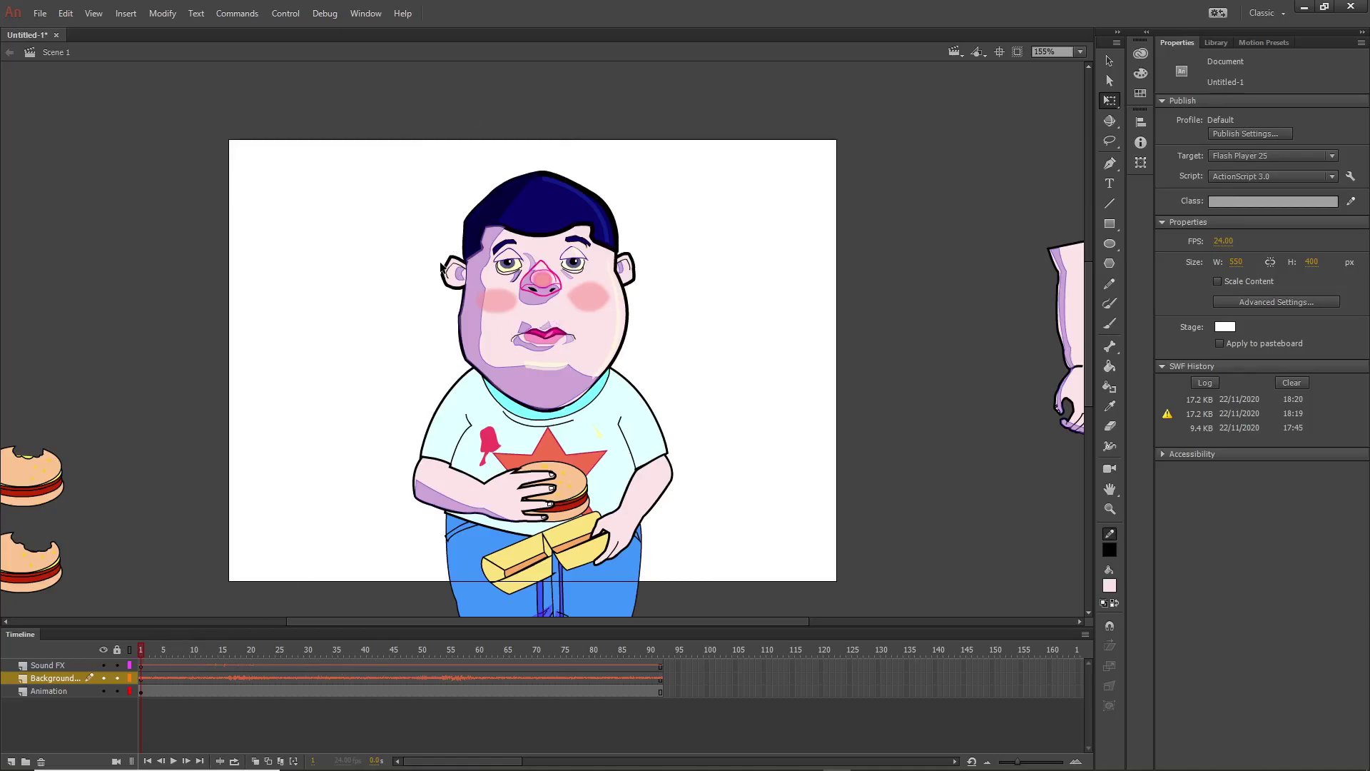
Step: Remove the eating sound from the Sound FX layer by setting its sound to None
click(142, 666)
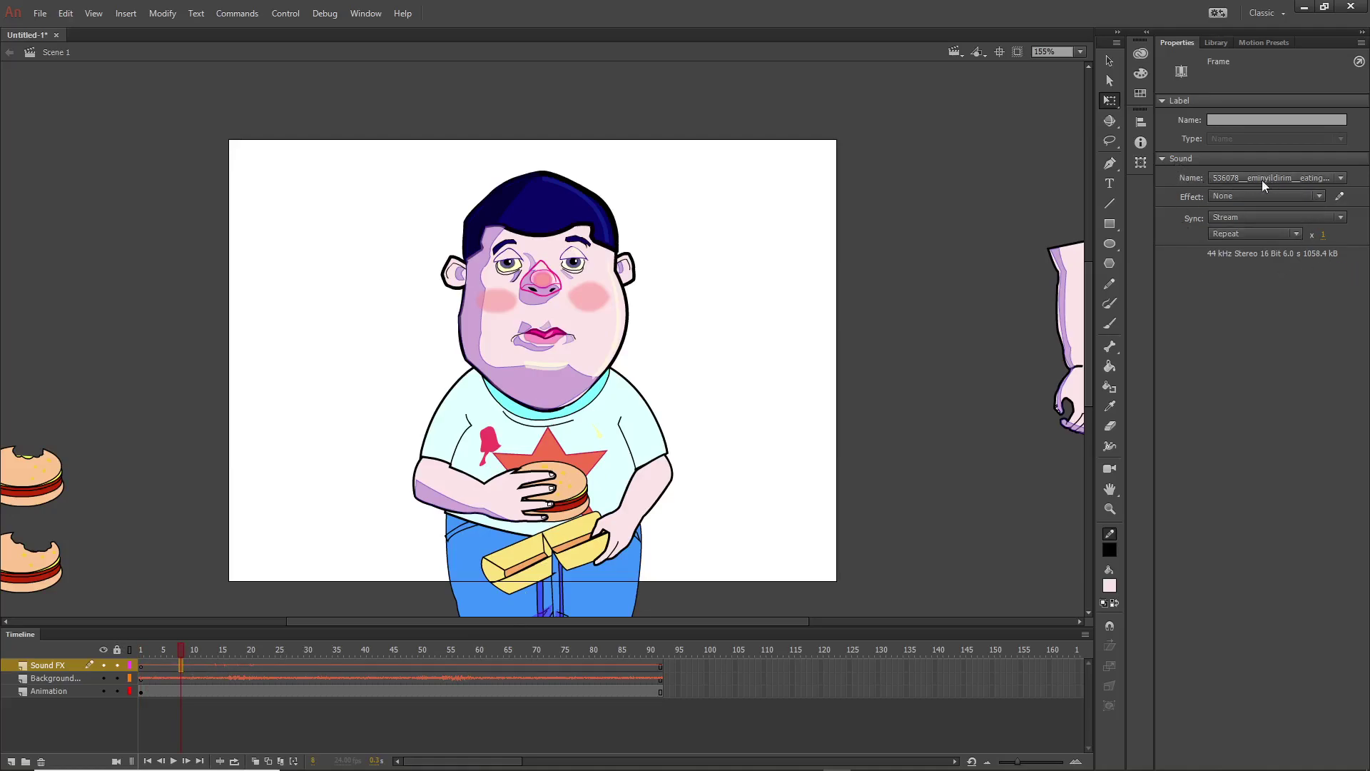
click(1342, 180)
click(1154, 192)
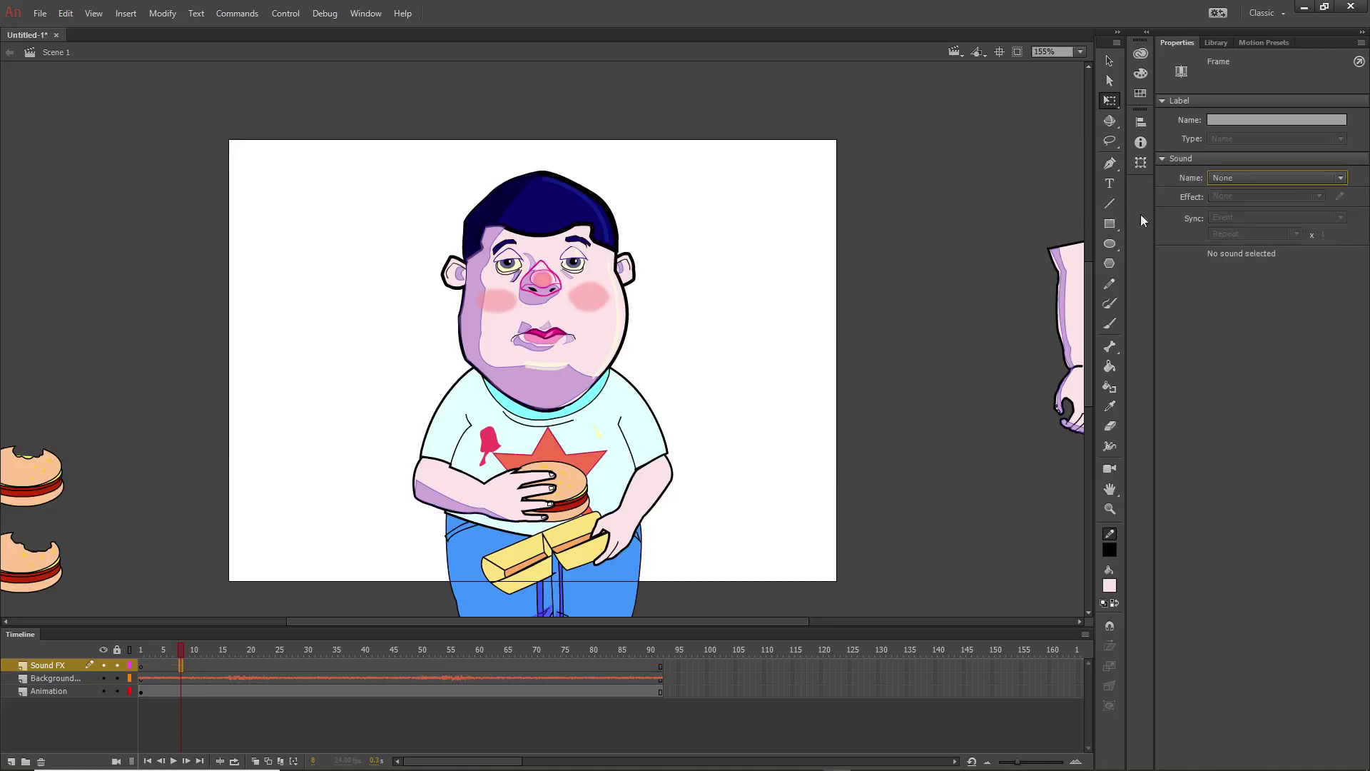
Step: Inside the character symbol, add a new layer and assign the 536078 eating-chips sound to its first frame
click(558, 307)
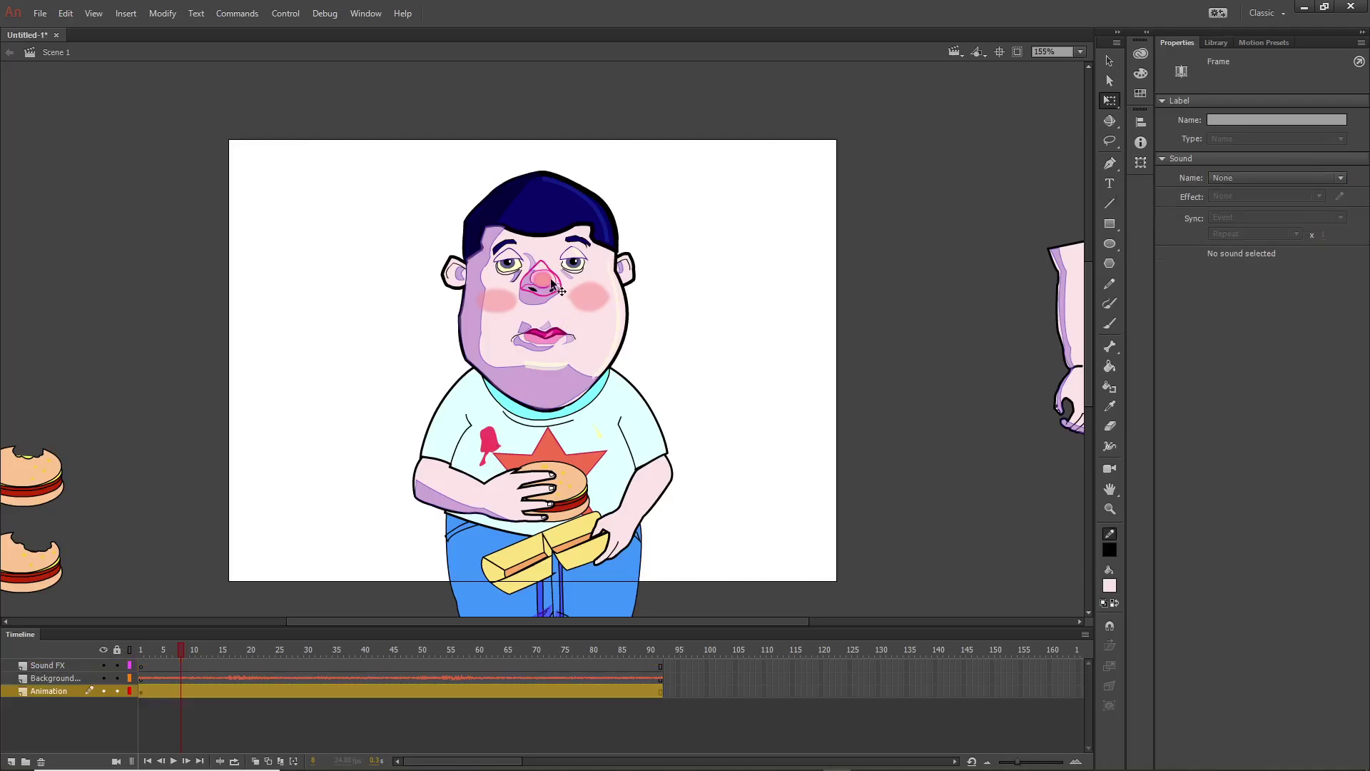
double_click(553, 284)
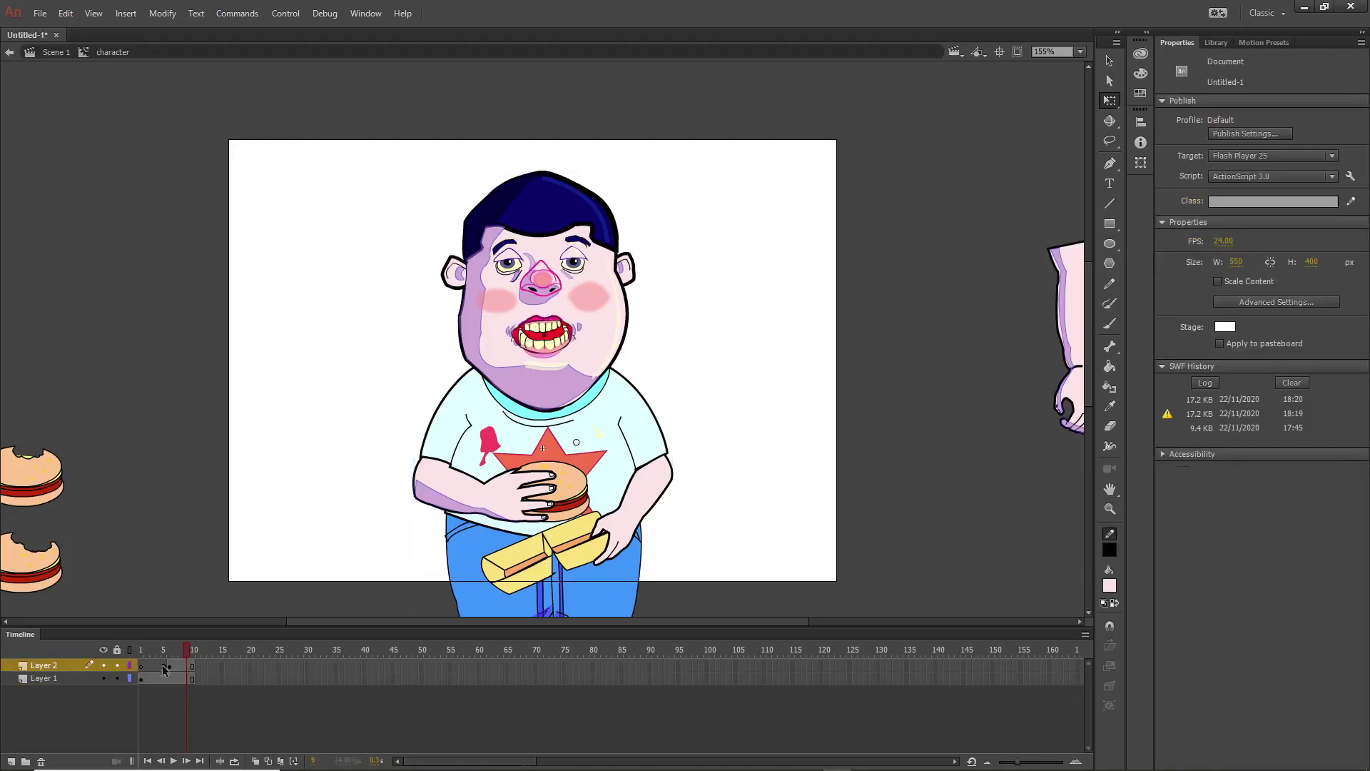
click(11, 761)
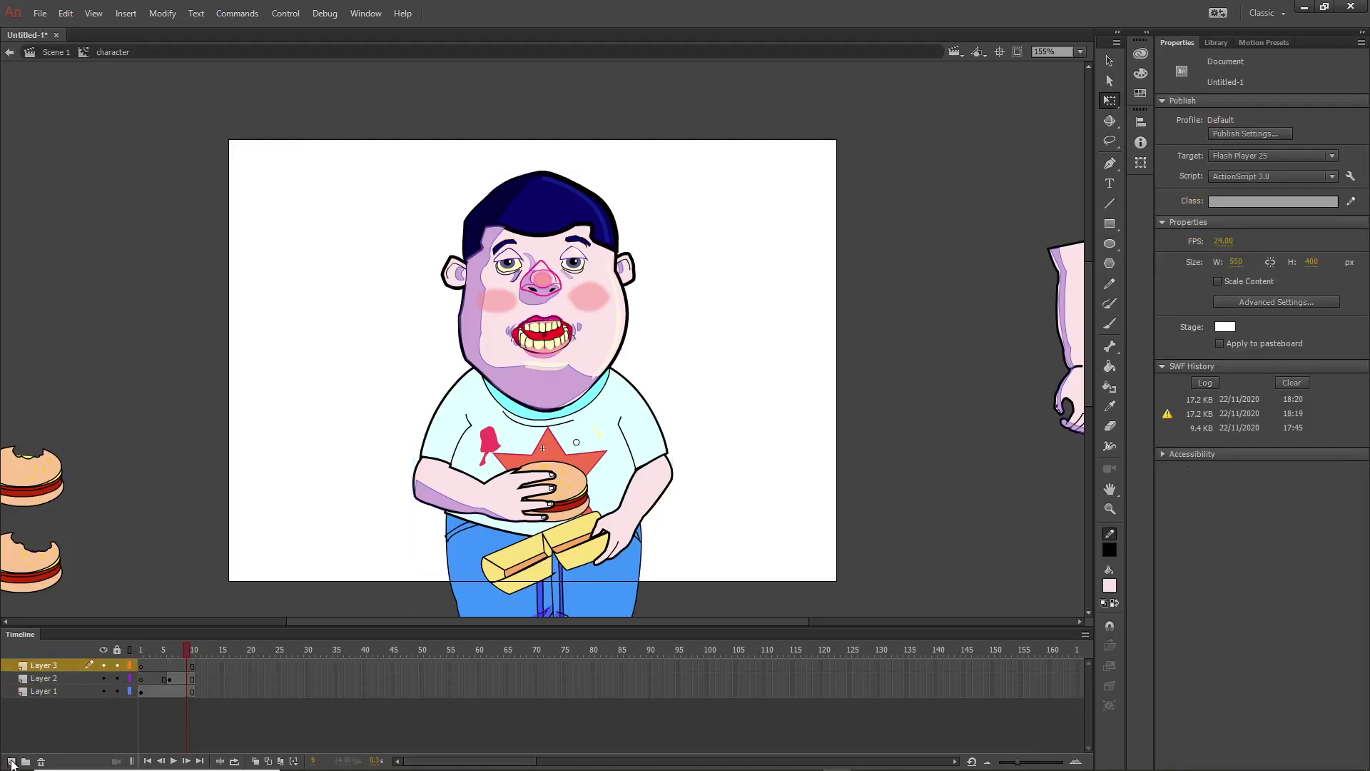
click(142, 665)
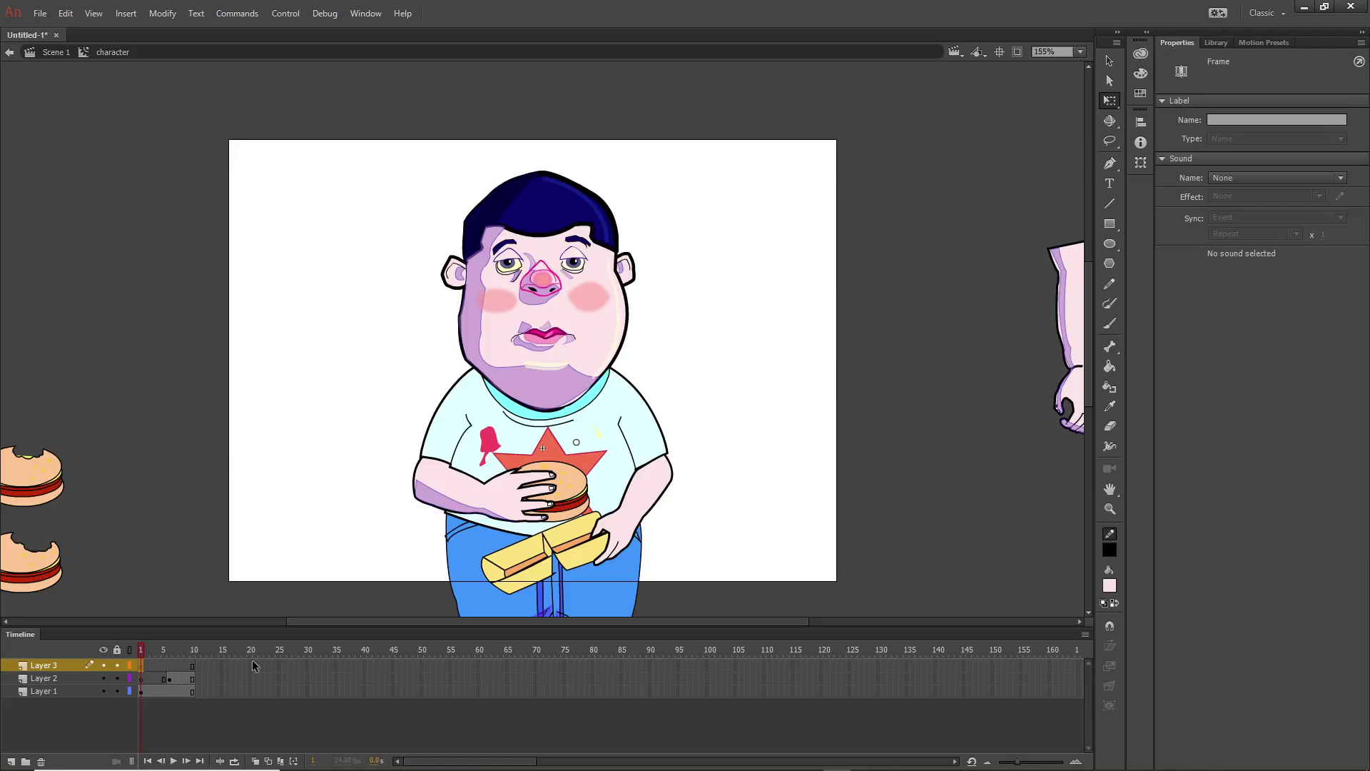
click(1340, 179)
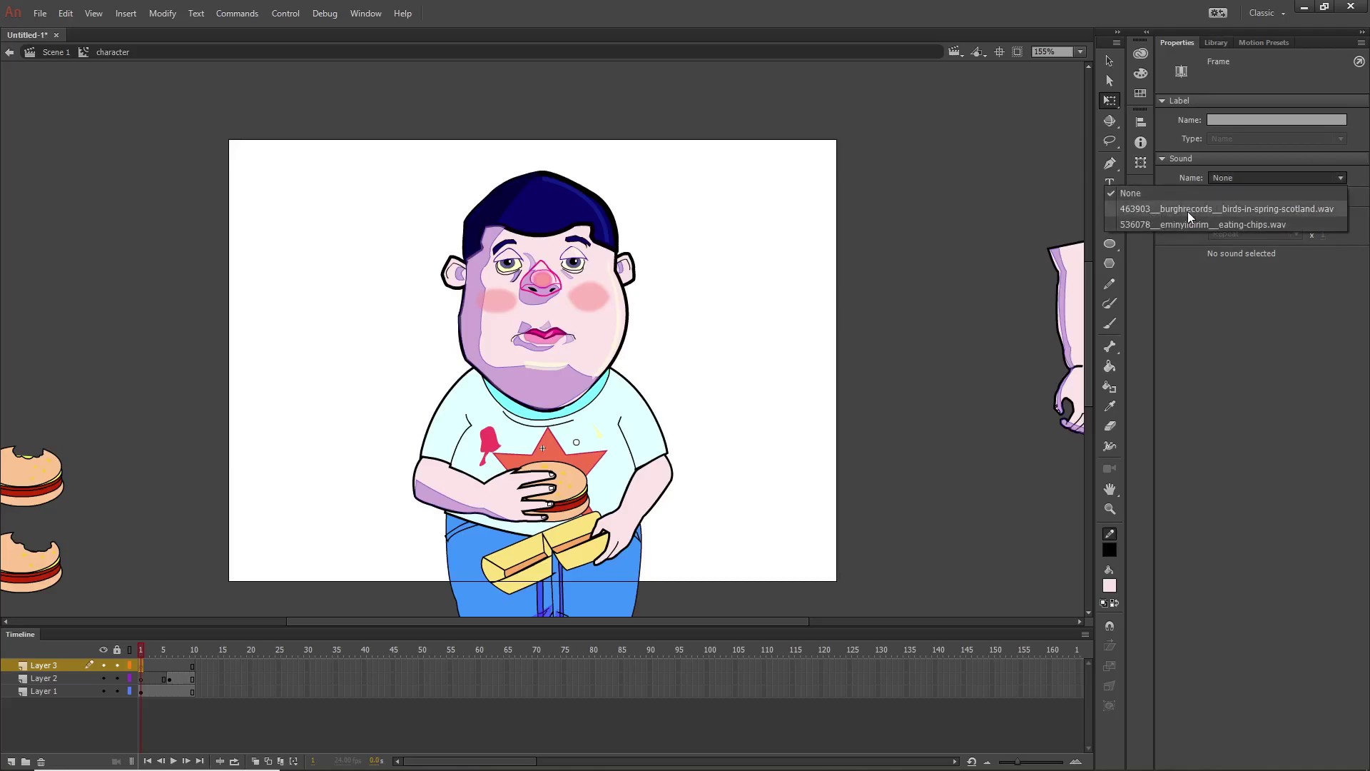
click(1200, 224)
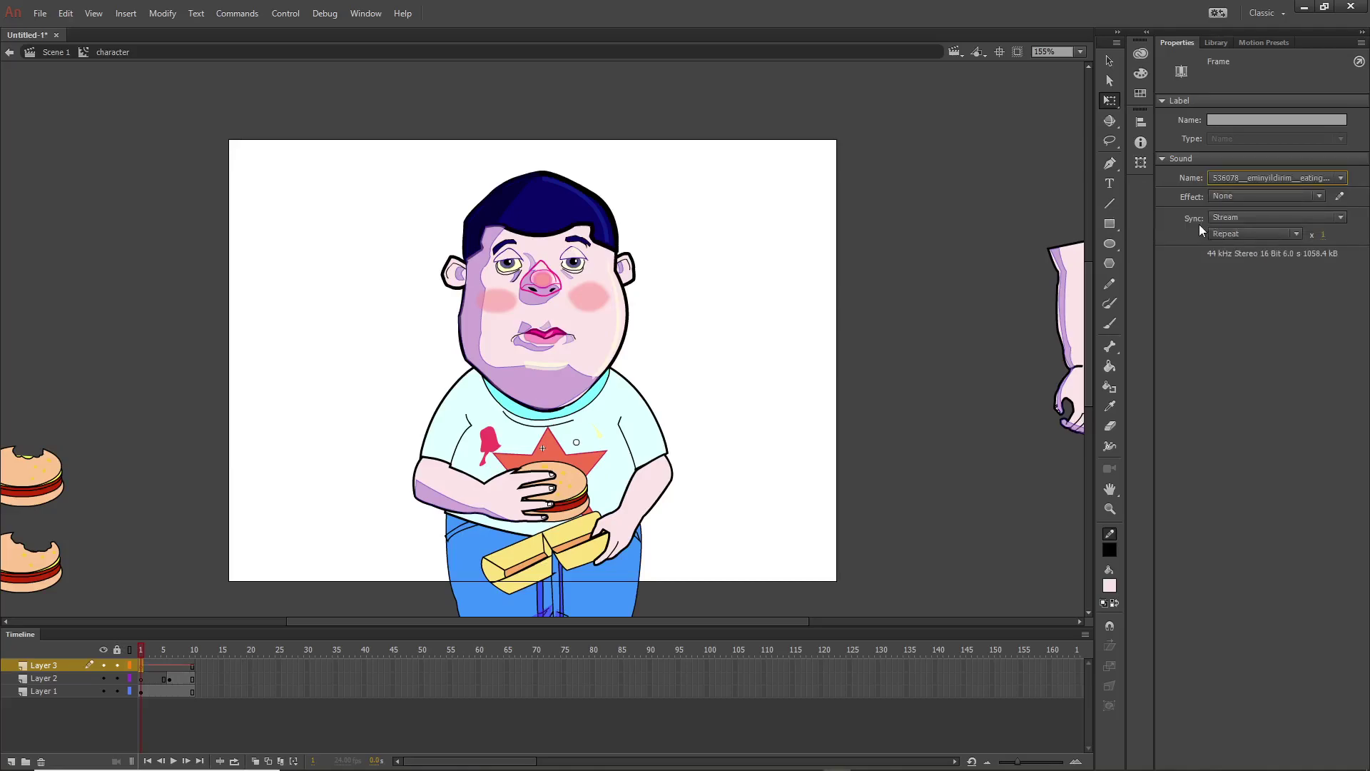
Step: Preview the eating sound in the envelope editor and trim about 13 frames of silence from its start
click(147, 667)
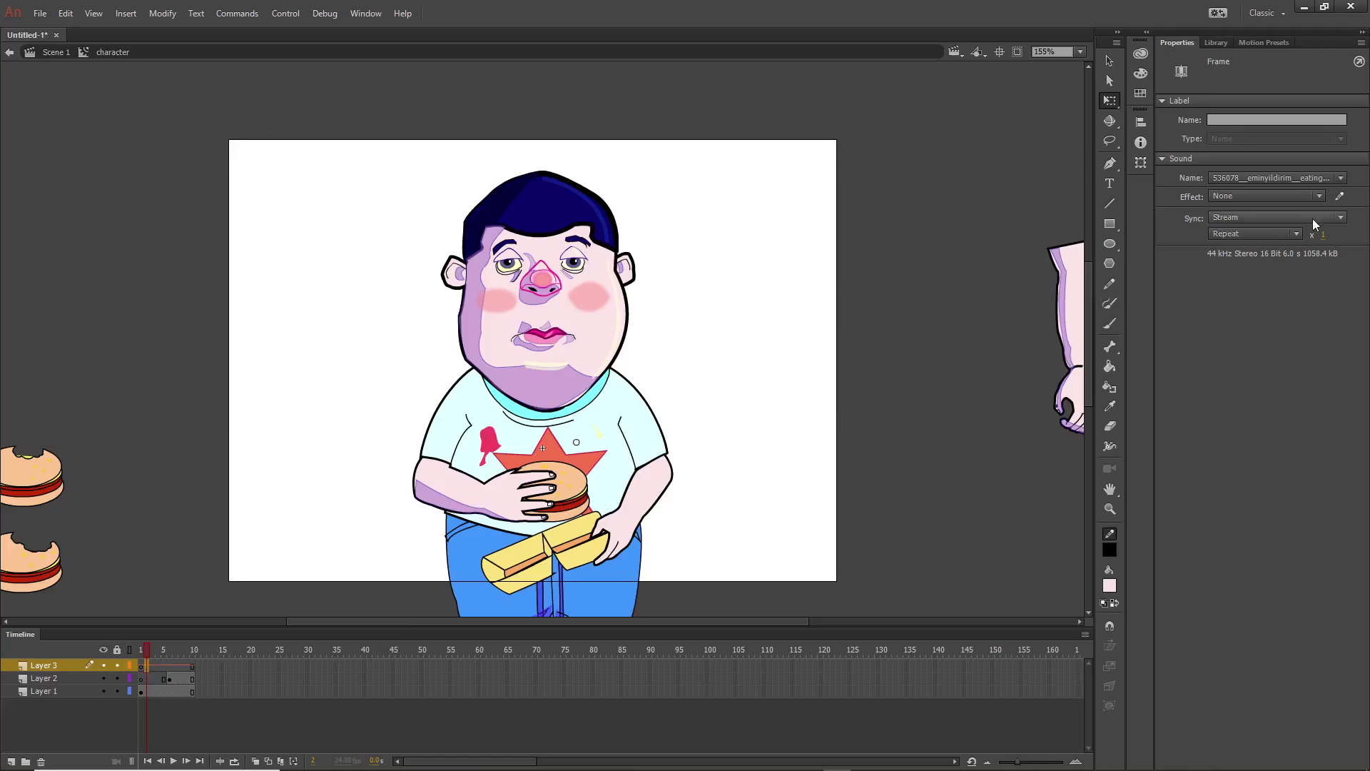
click(1339, 196)
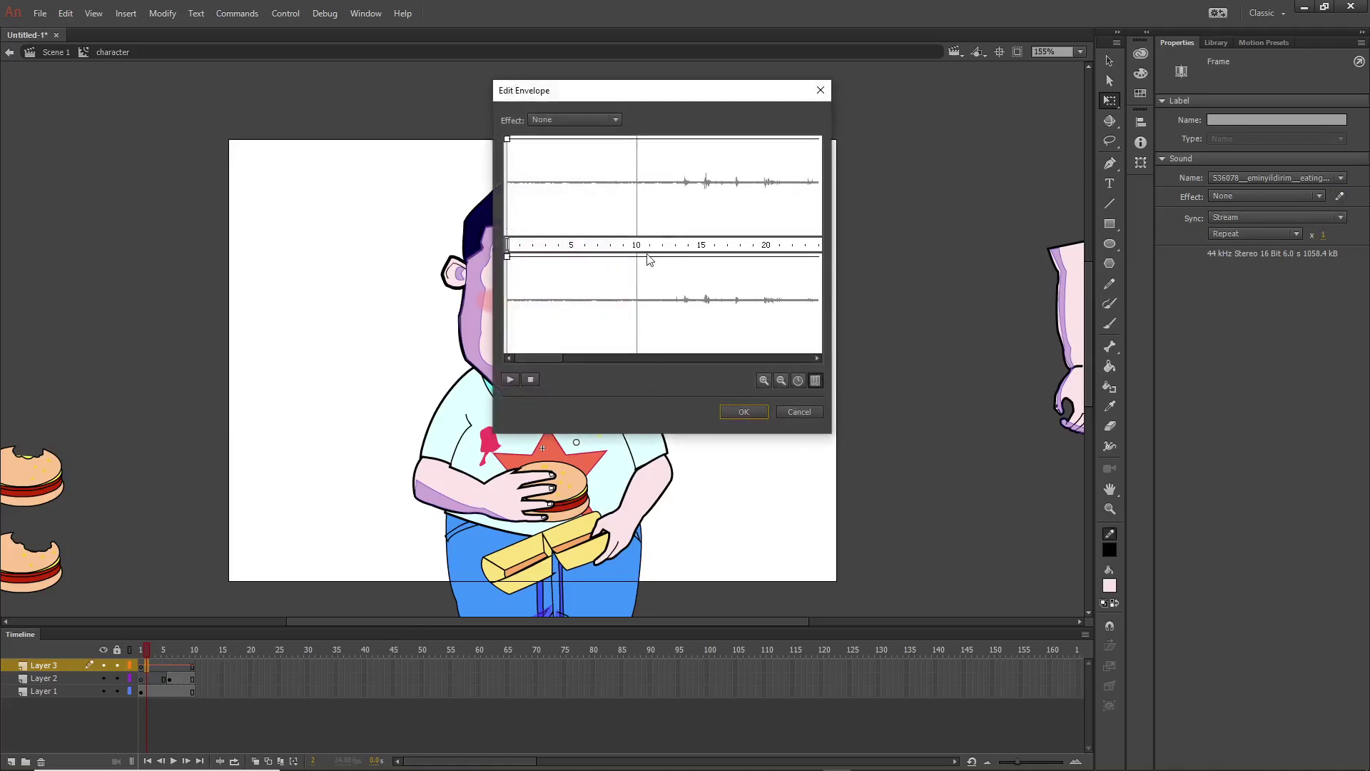
click(509, 380)
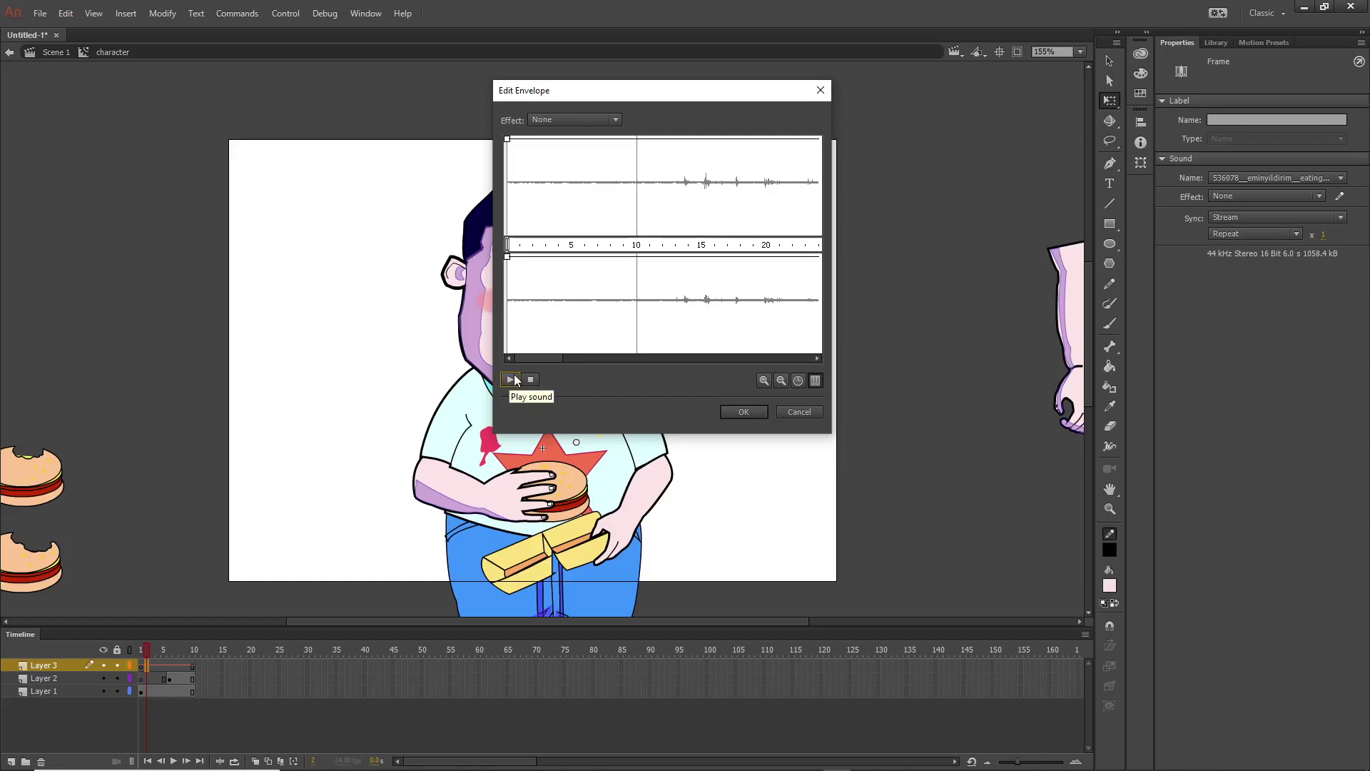
click(531, 380)
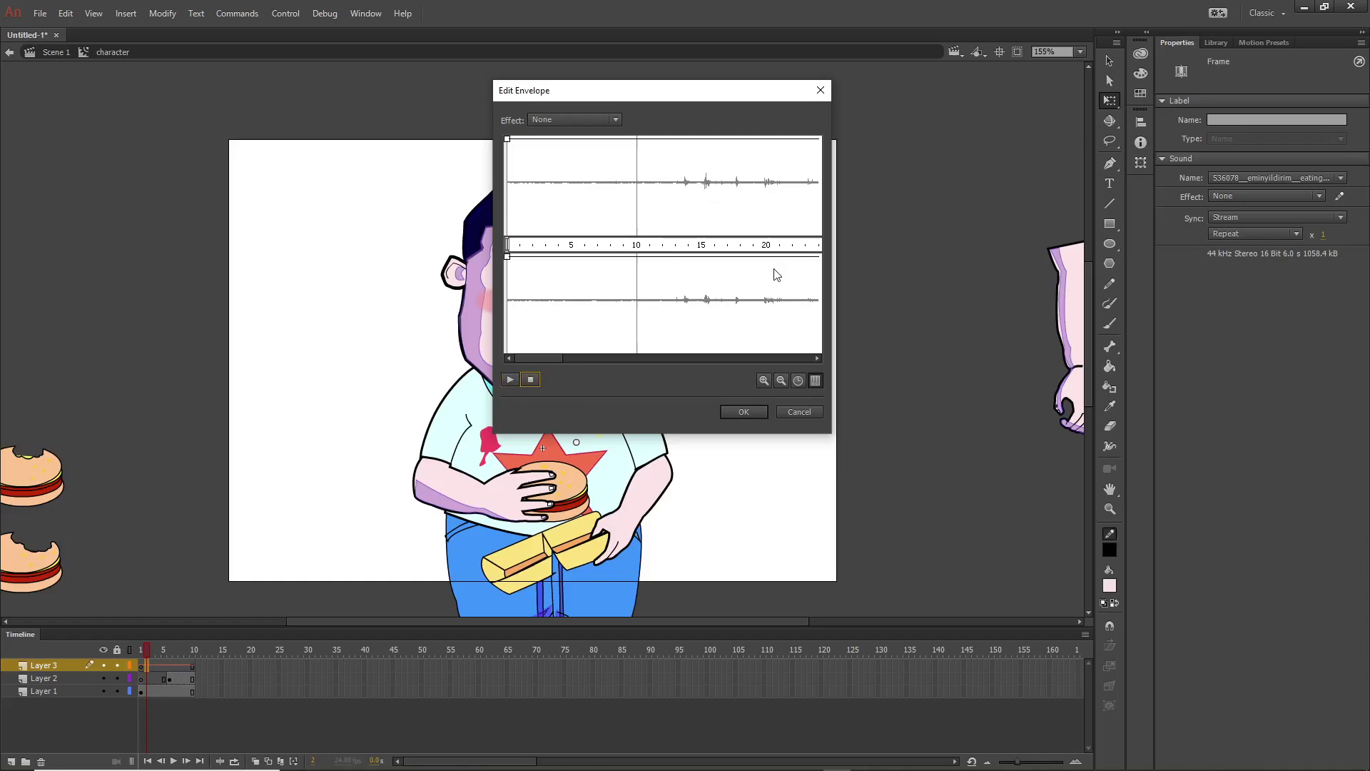
click(781, 380)
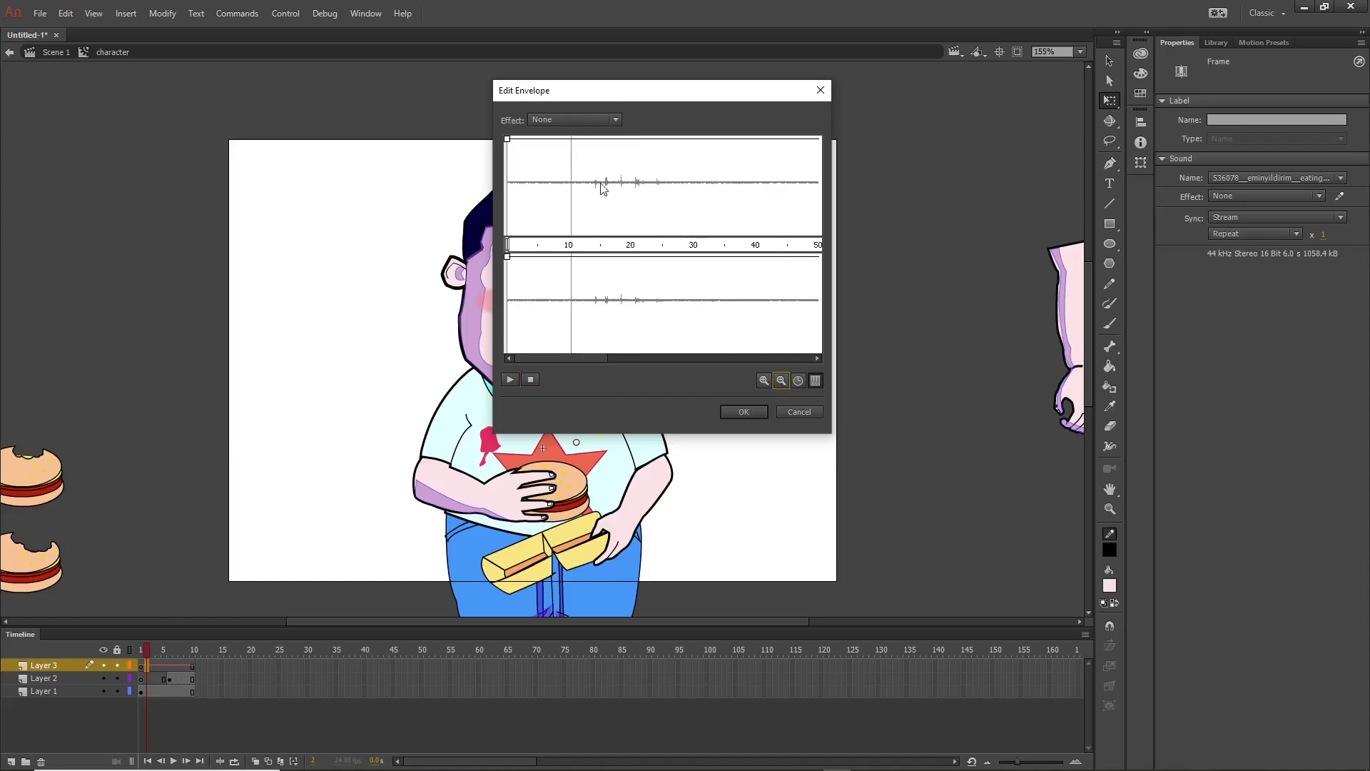
drag(508, 244, 590, 244)
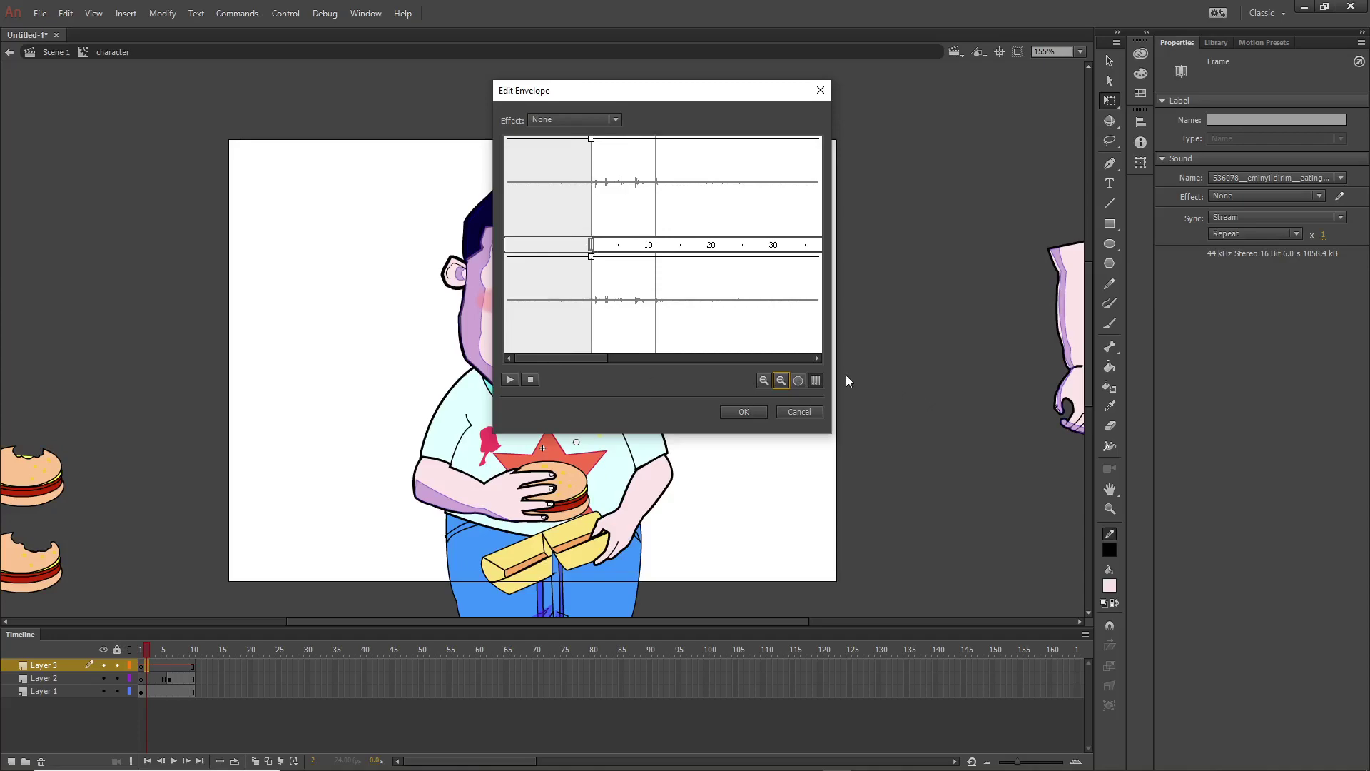
Step: Trim the long silent tail of the eating sound, bringing its end point back to about frame 20
mouse_move(538, 358)
mouse_down()
mouse_move(772, 361)
mouse_move(742, 357)
mouse_up()
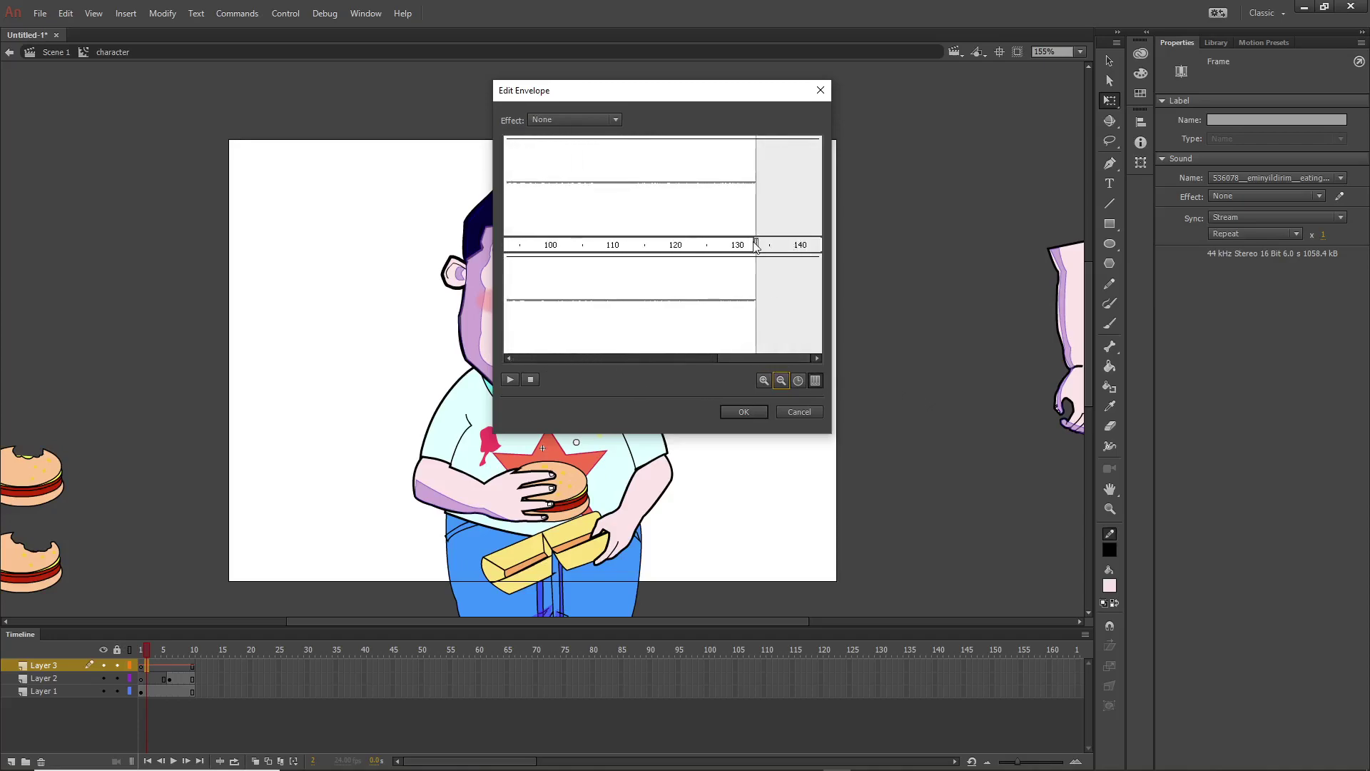
drag(757, 244, 539, 239)
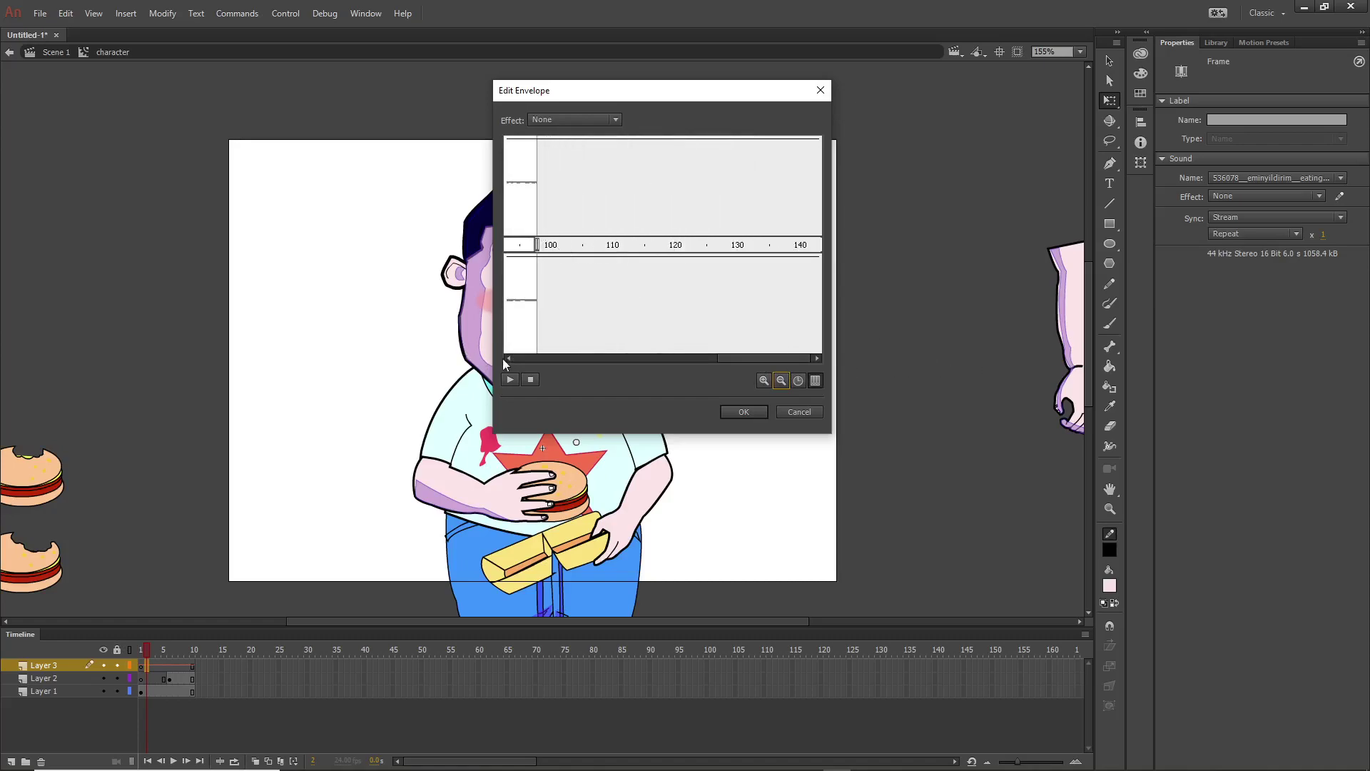
drag(765, 357, 686, 357)
drag(790, 243, 509, 247)
drag(508, 357, 508, 355)
drag(771, 244, 546, 245)
click(782, 380)
click(781, 380)
drag(616, 359, 537, 355)
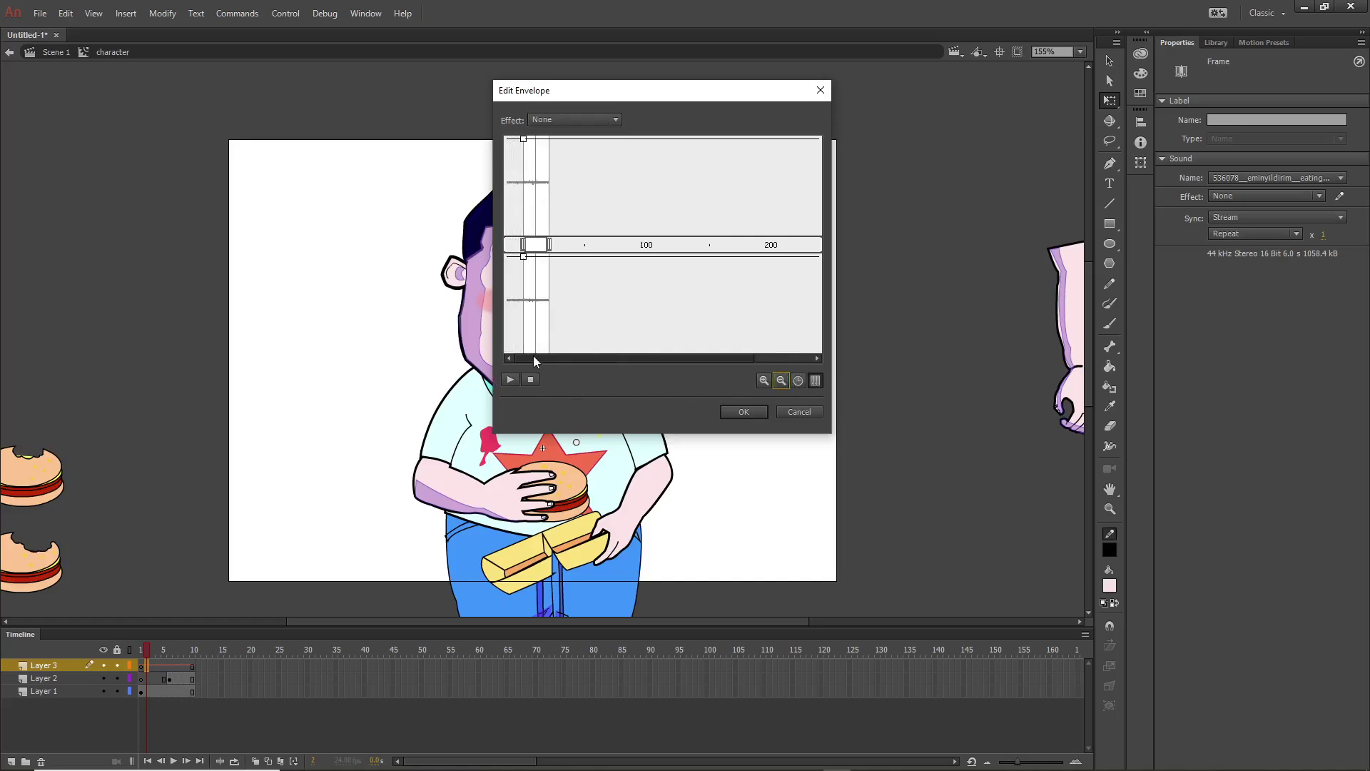
Step: Shorten the eating sound's end point further to about frame 8, play the trimmed part and apply the envelope
click(764, 380)
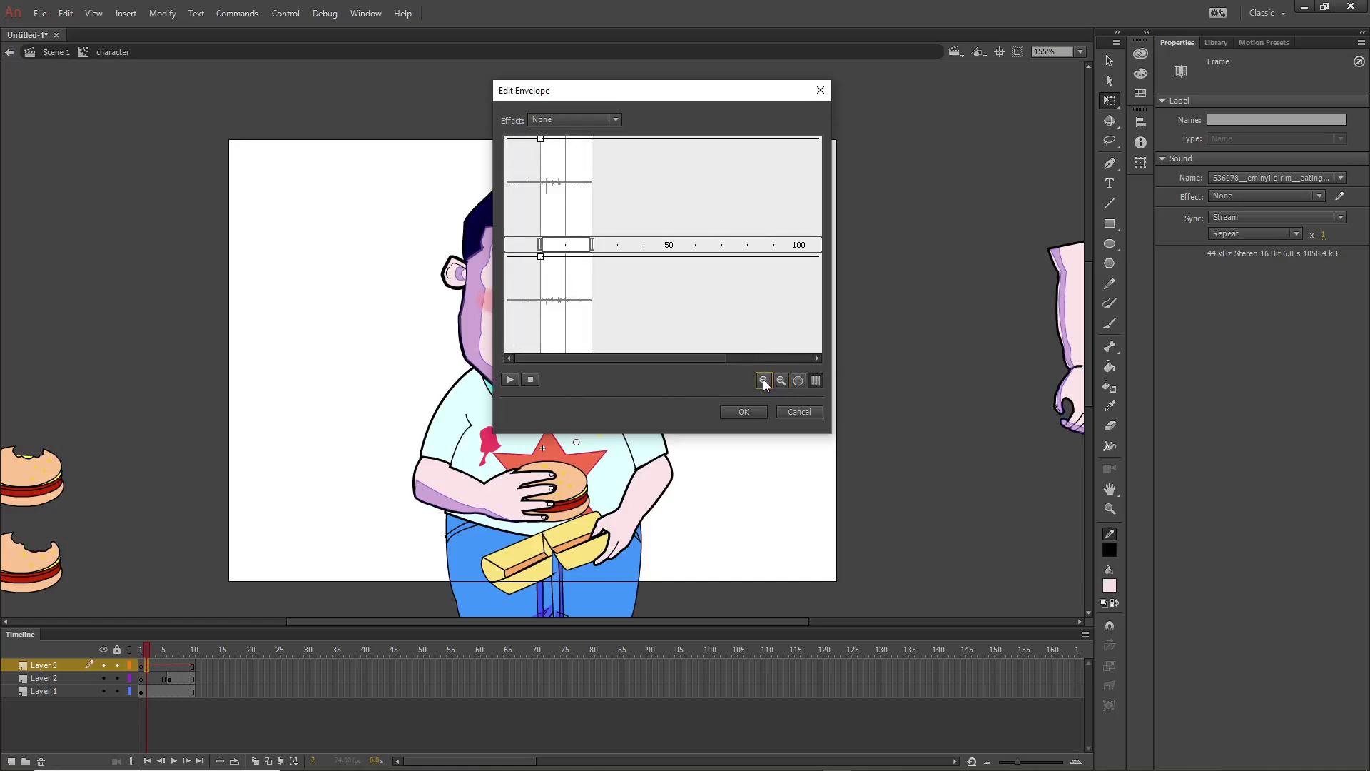
click(765, 380)
mouse_move(722, 244)
mouse_down()
mouse_move(594, 244)
mouse_move(641, 244)
mouse_up()
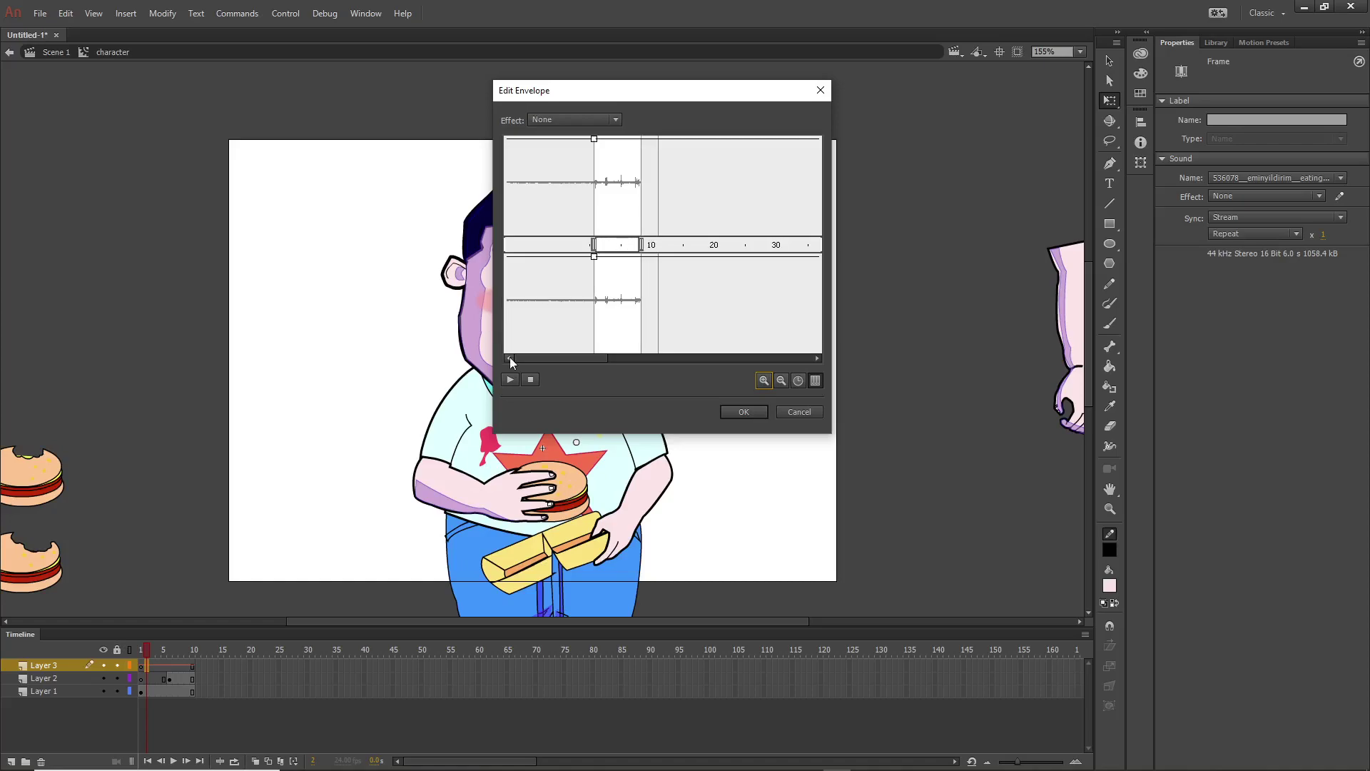
click(510, 380)
click(758, 413)
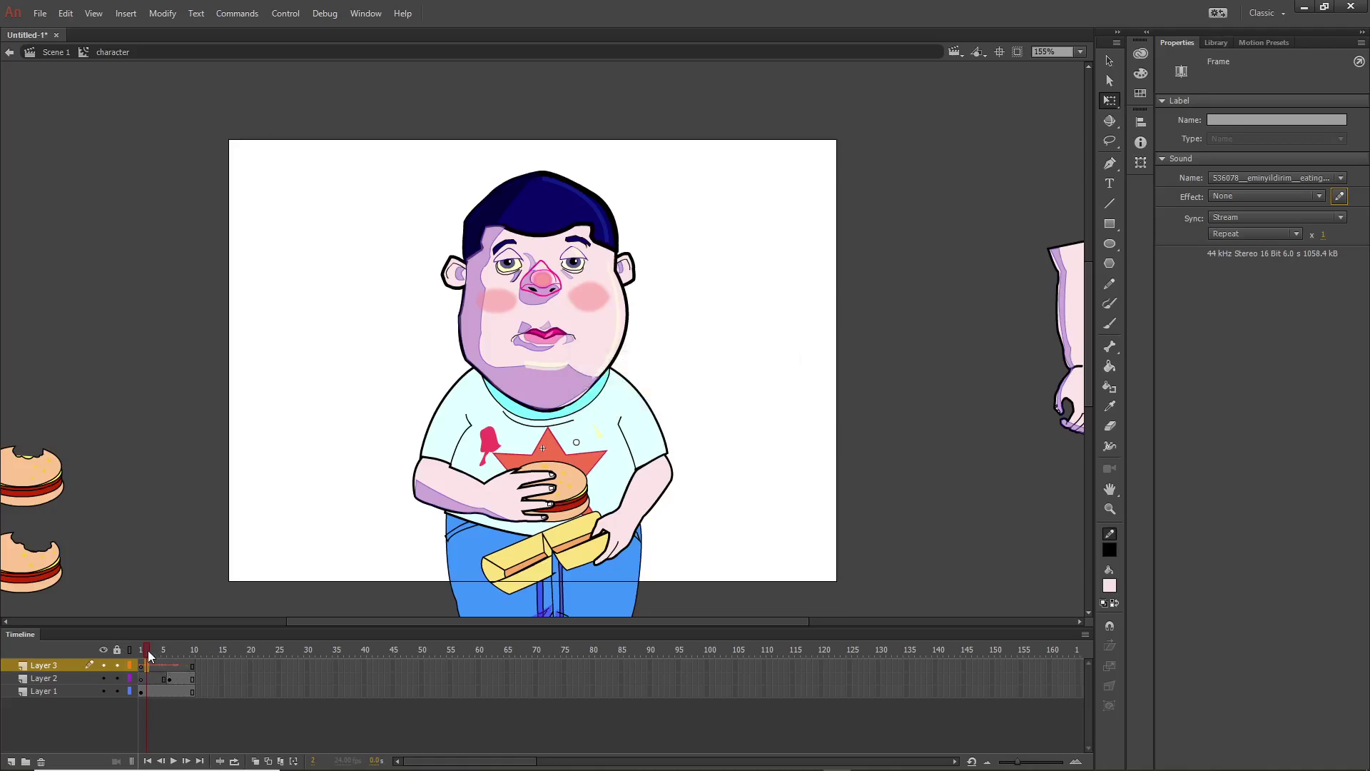
Step: Play the trimmed eating sound in the character's timeline, return to Scene 1 to test the movie, and close the preview
mouse_move(145, 649)
mouse_down()
mouse_move(173, 650)
mouse_move(133, 655)
mouse_up()
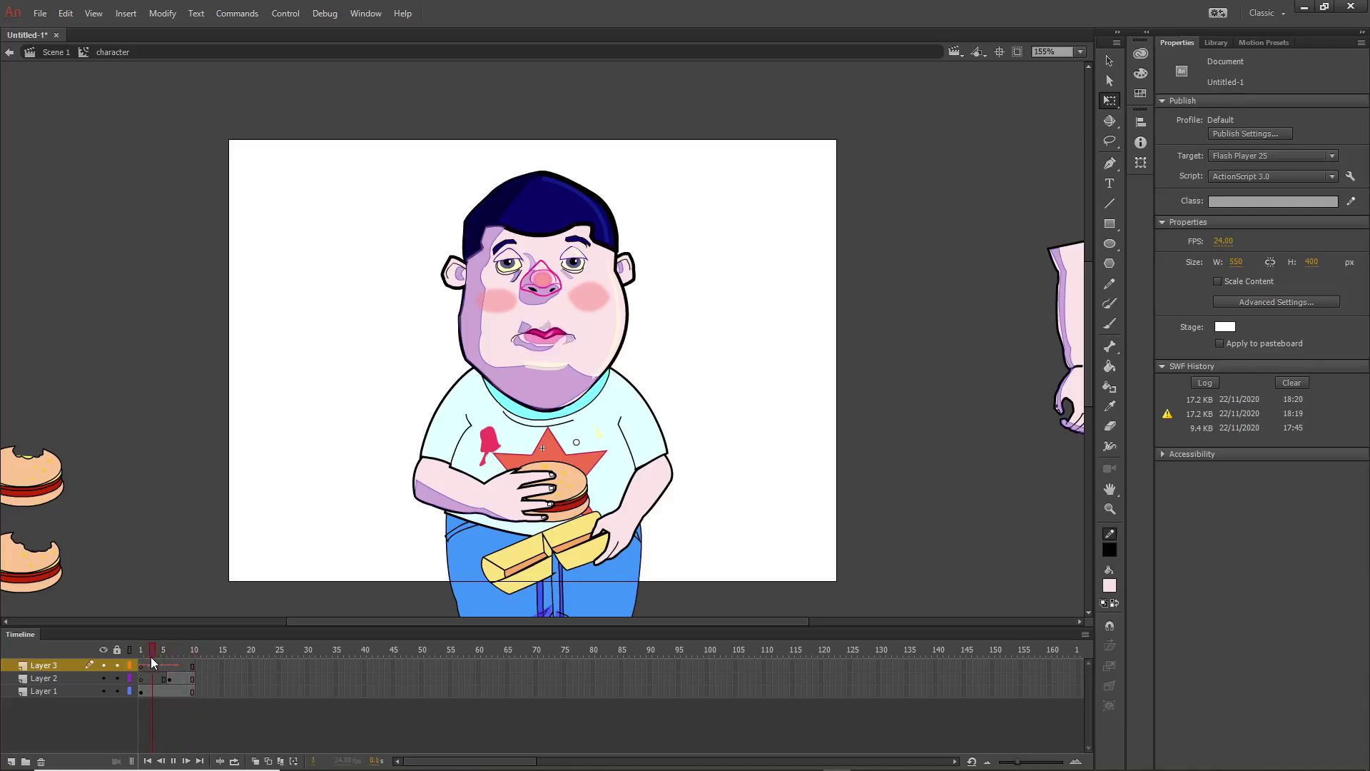
click(152, 656)
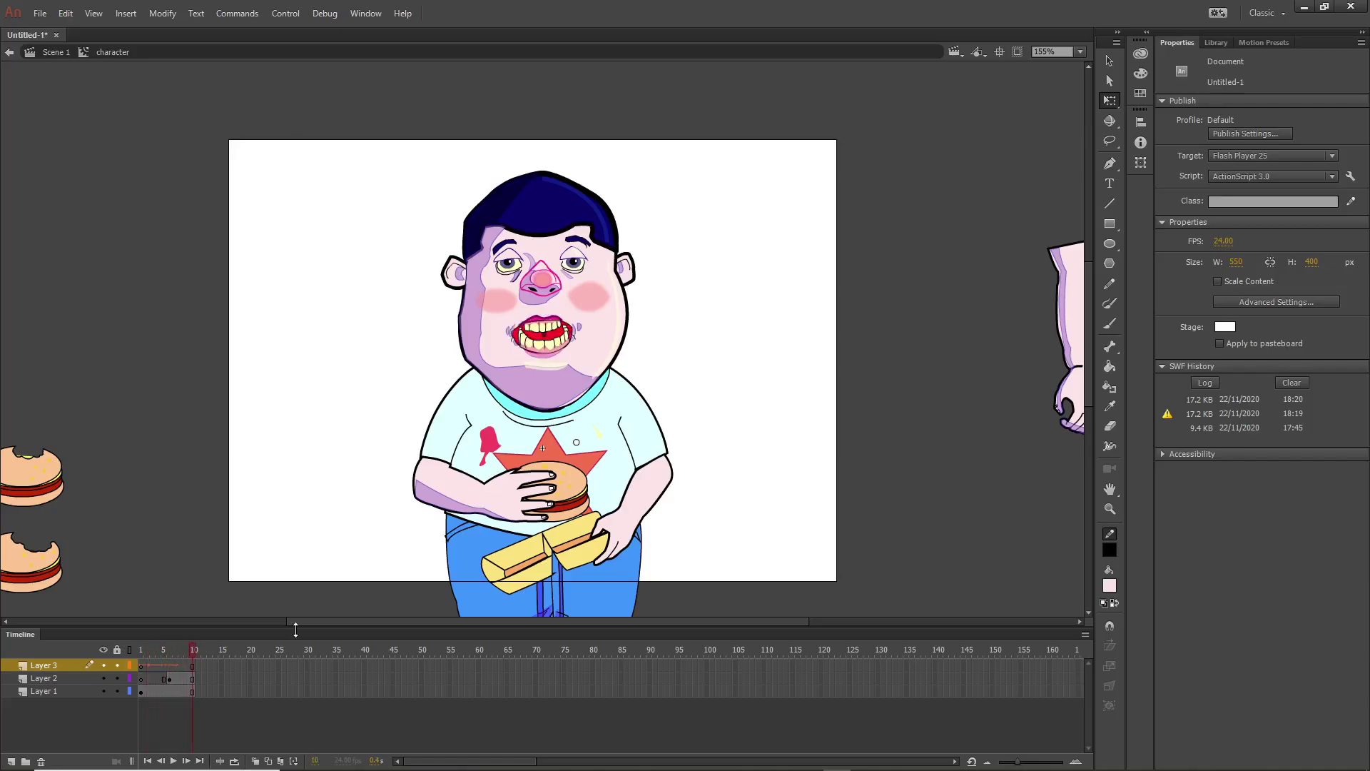
click(57, 54)
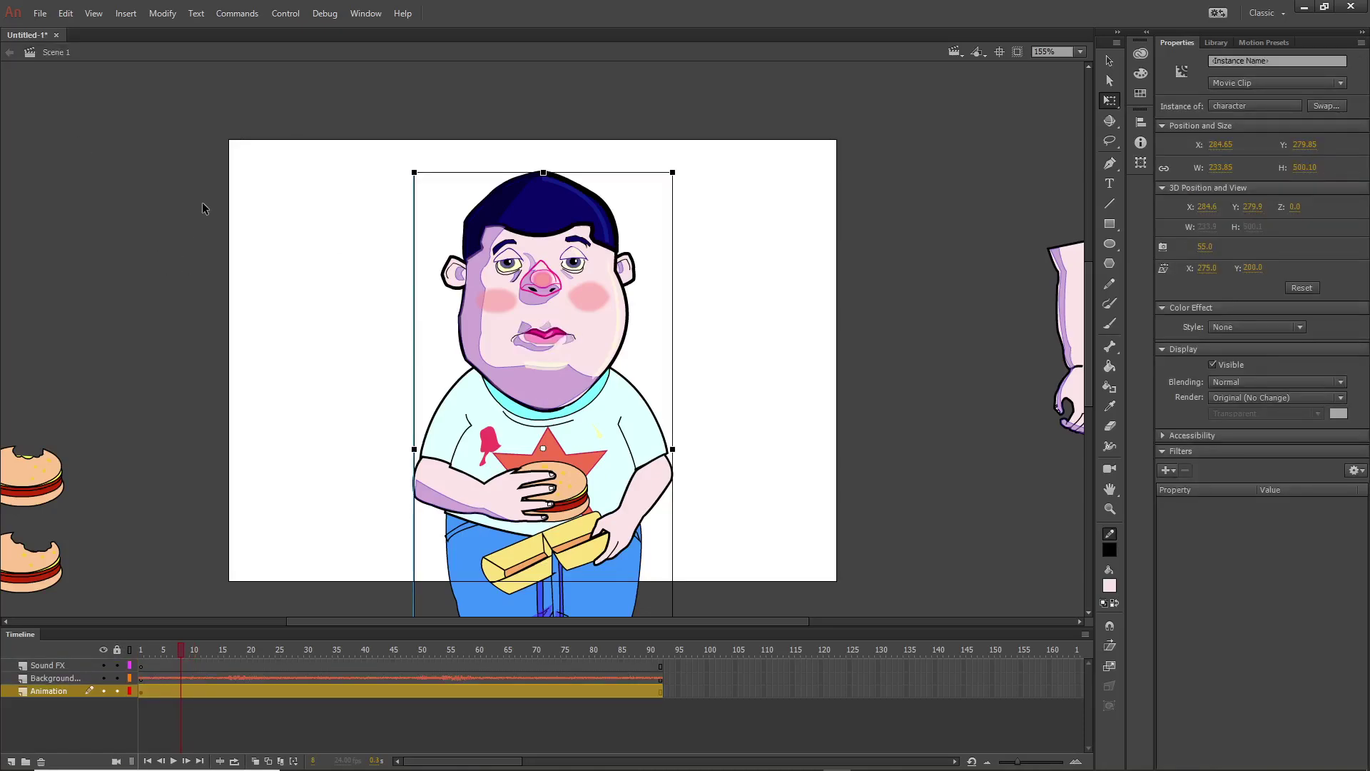
click(285, 14)
click(311, 118)
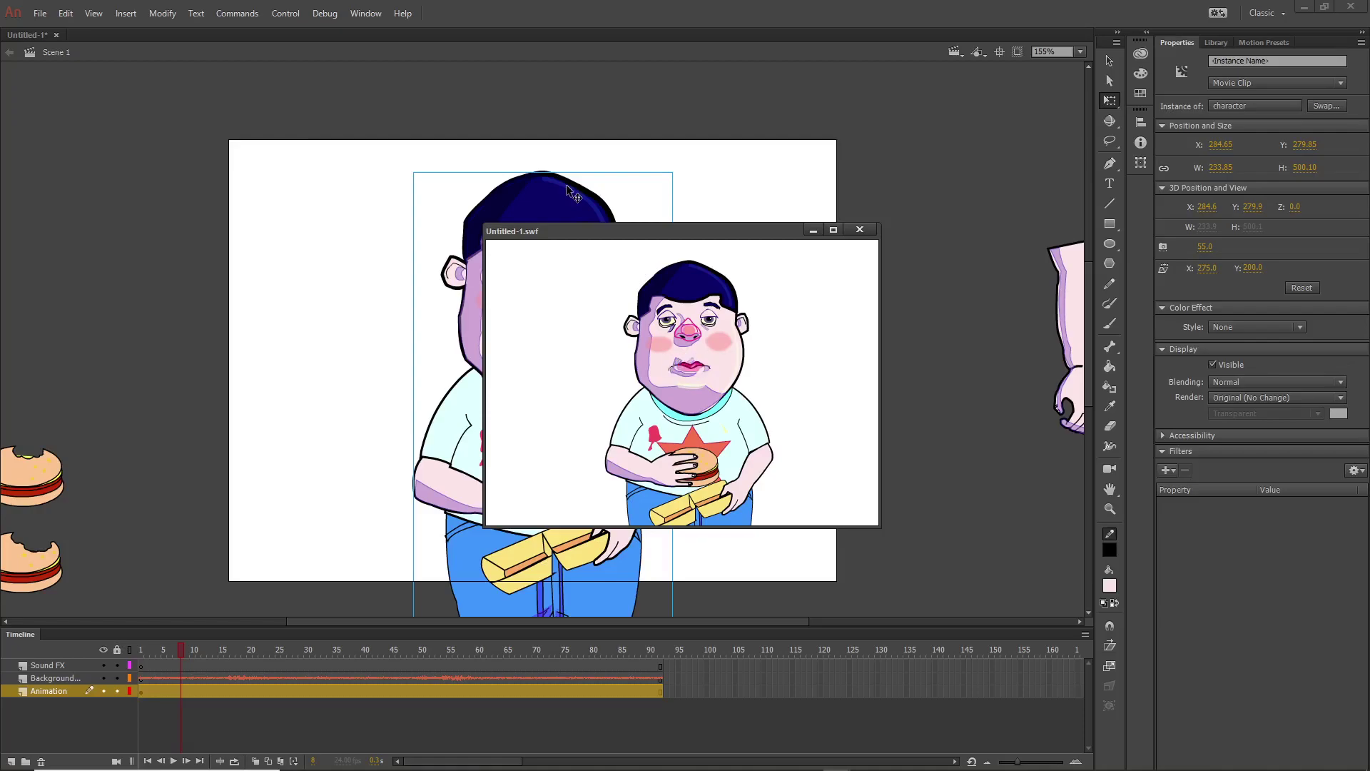
click(863, 230)
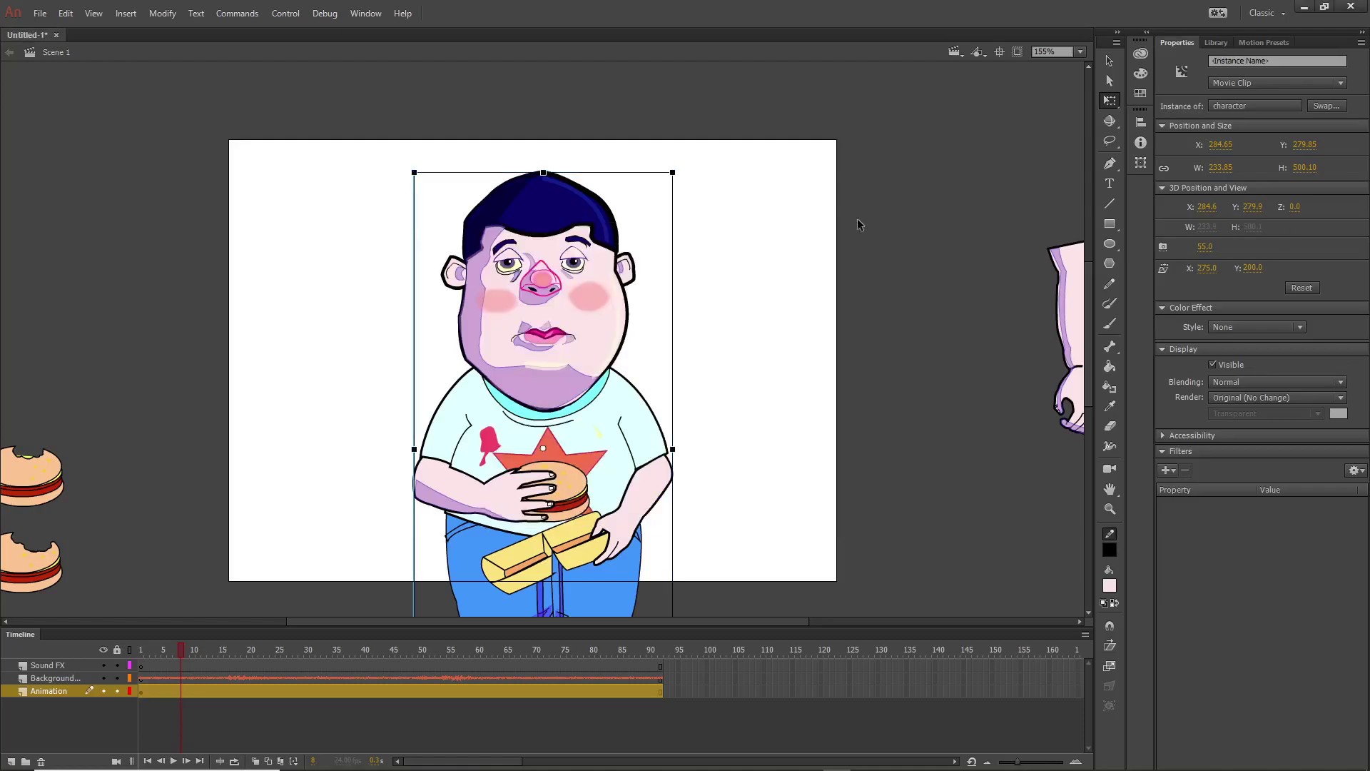